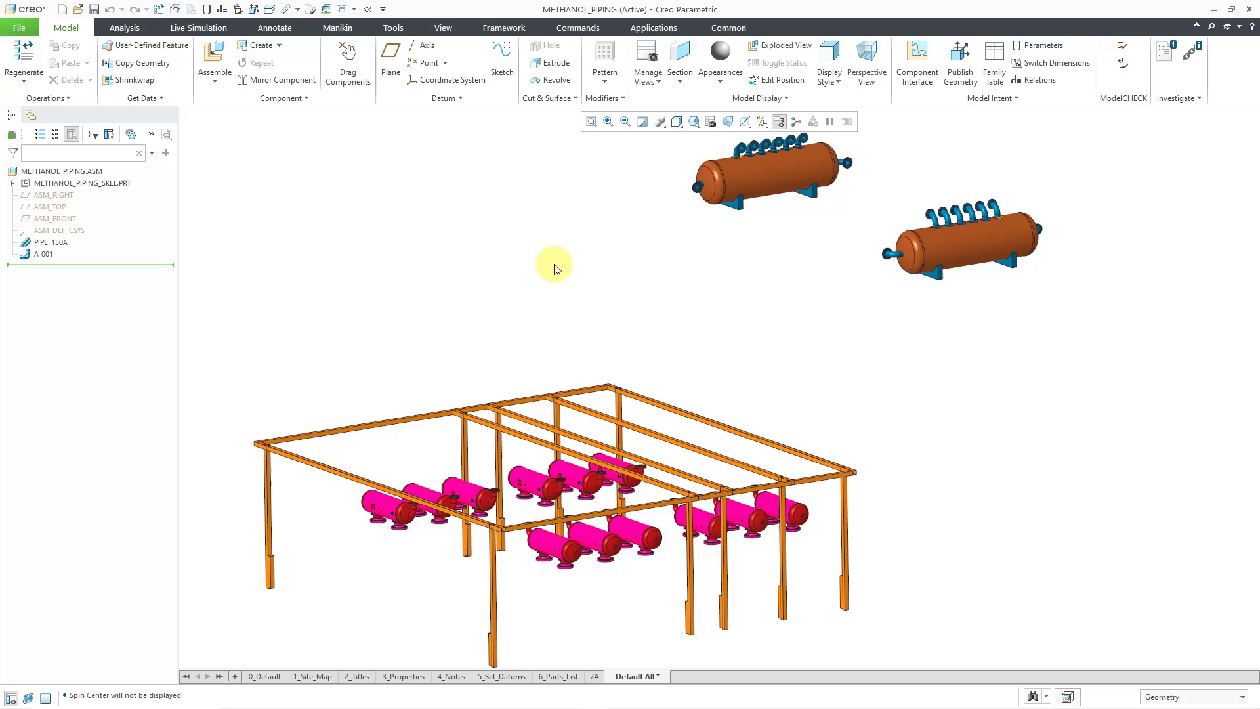
Switch to the Piping application and start routing pipeline A-001
left_click(655, 26)
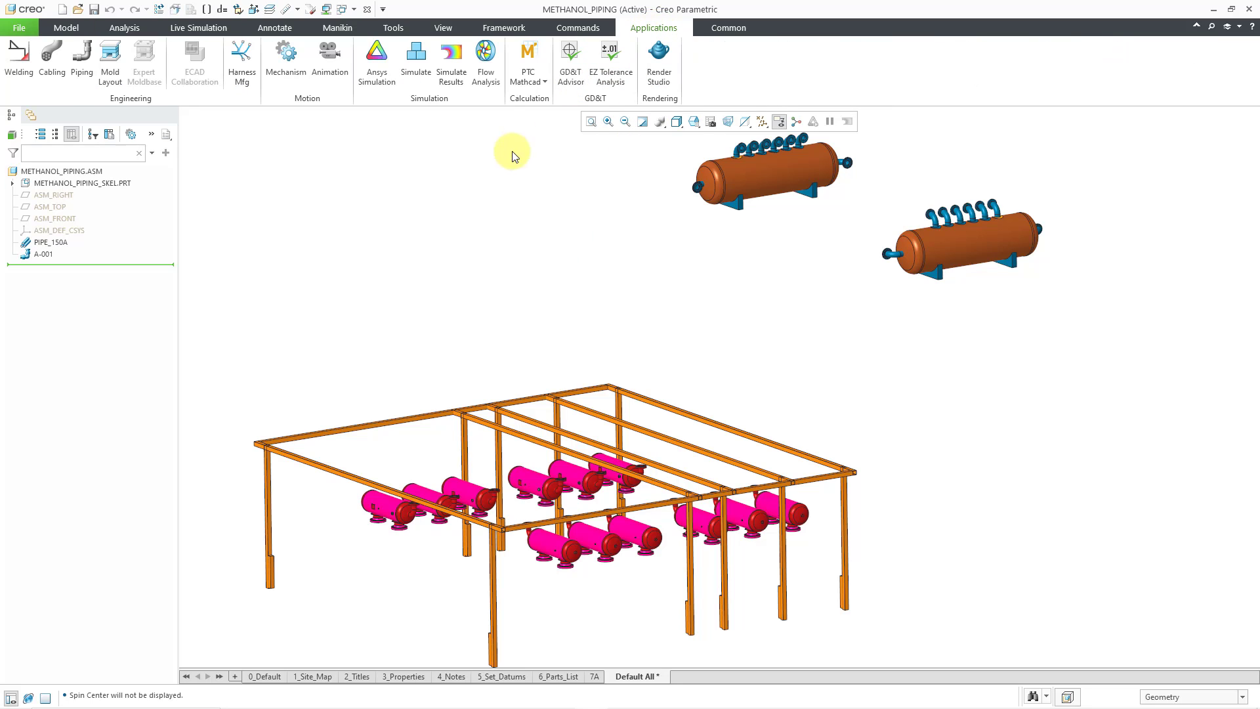
left_click(80, 72)
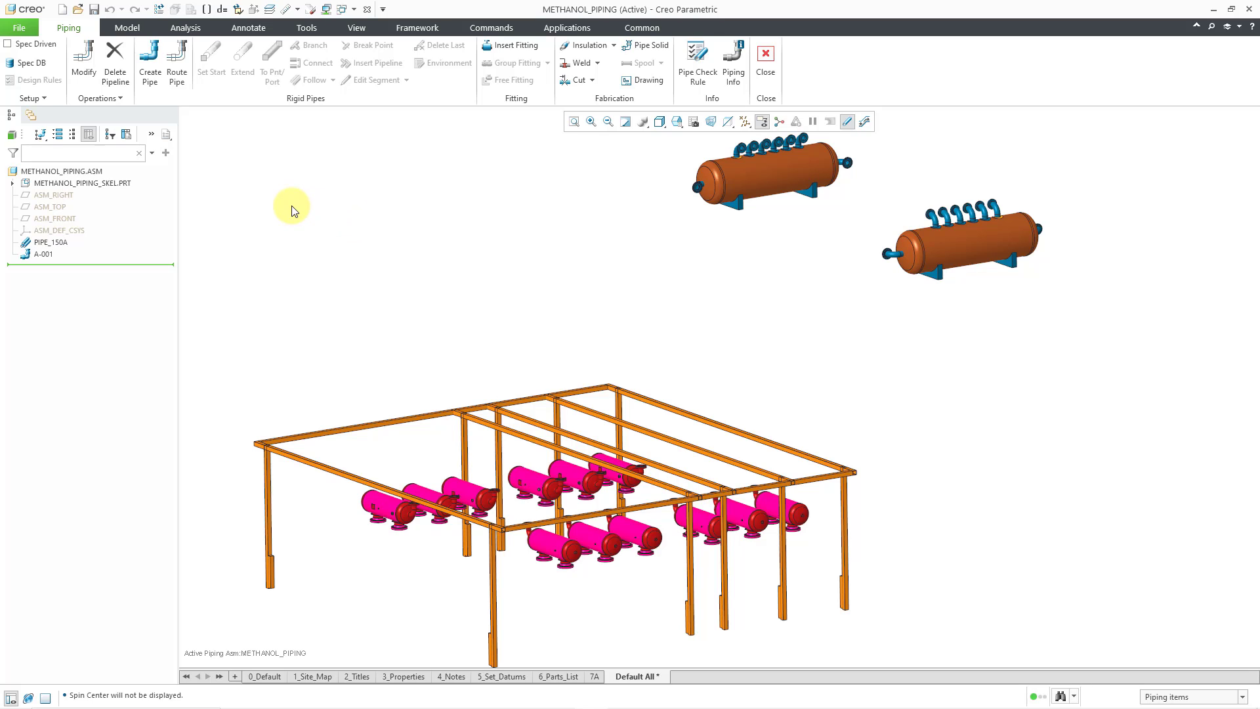
left_click(177, 71)
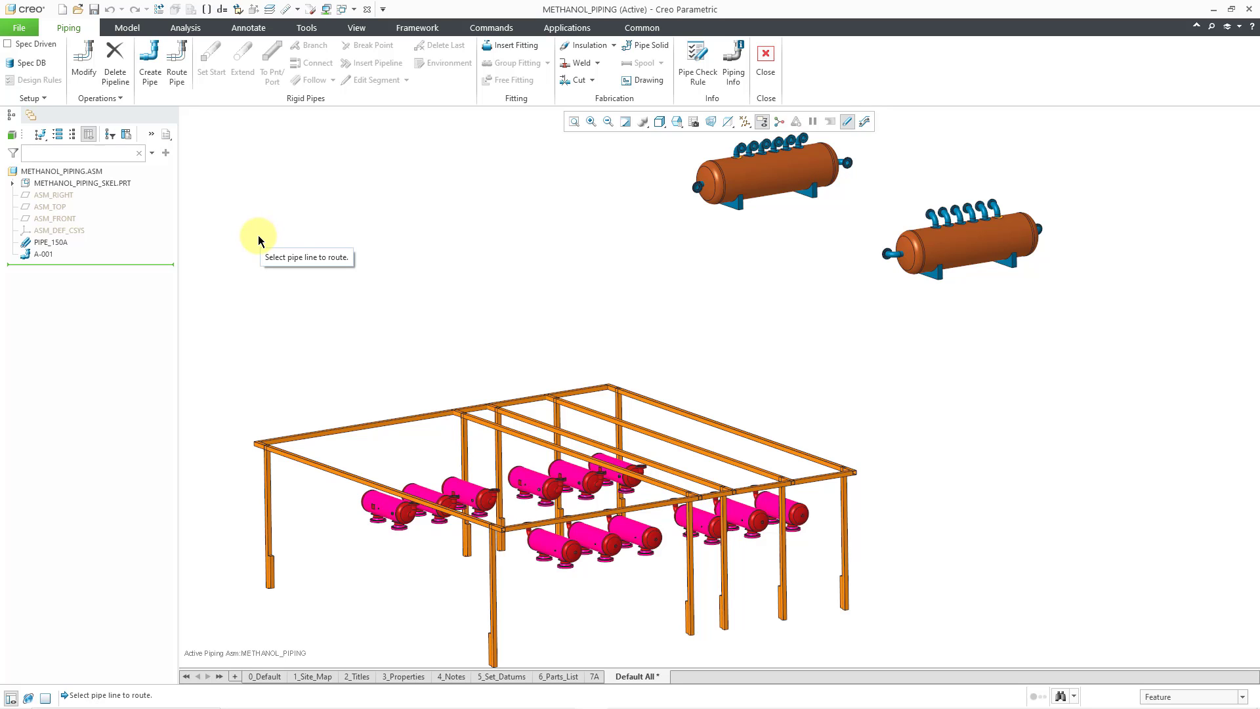
left_click(42, 256)
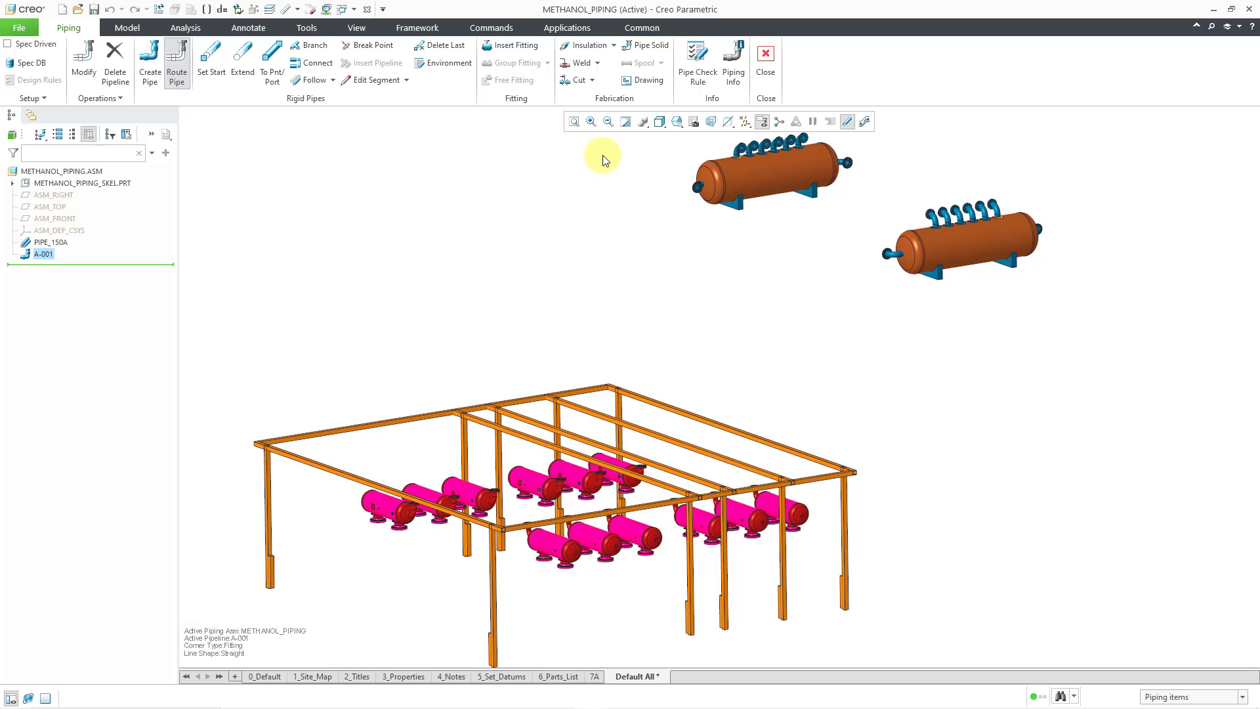
Turn on datum point display so points like FREE_PNT appear in the model
left_click(745, 123)
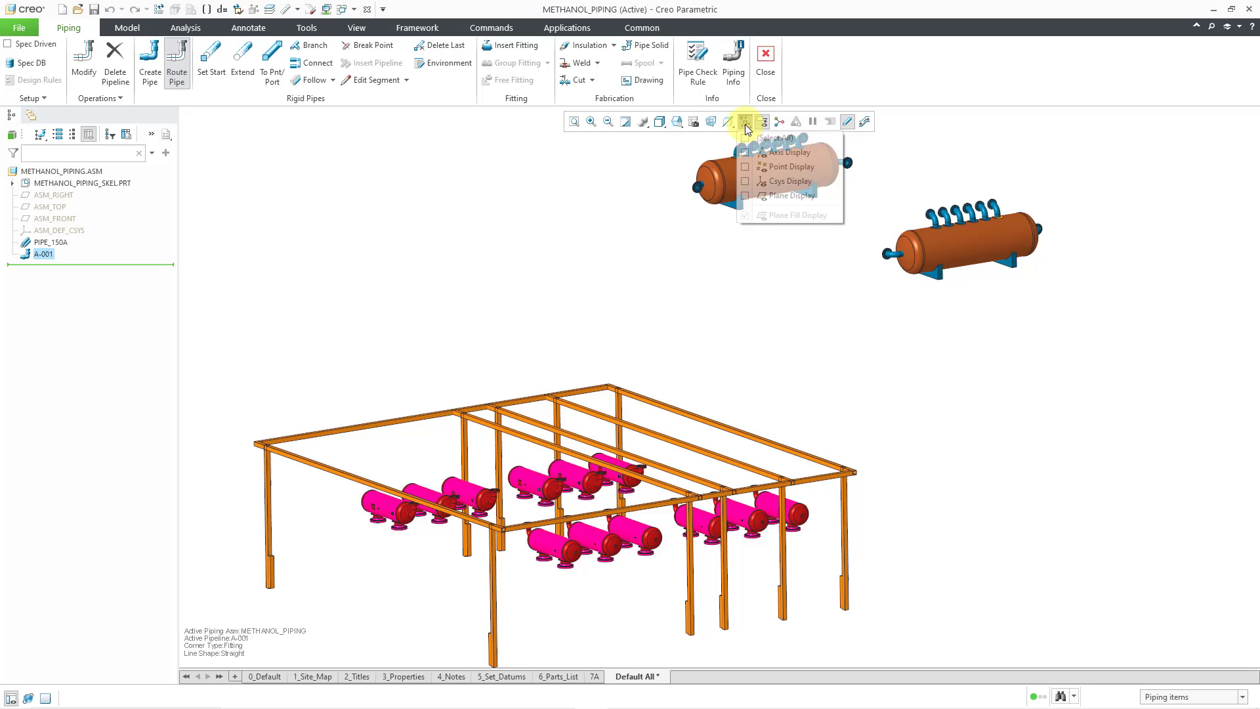
left_click(788, 168)
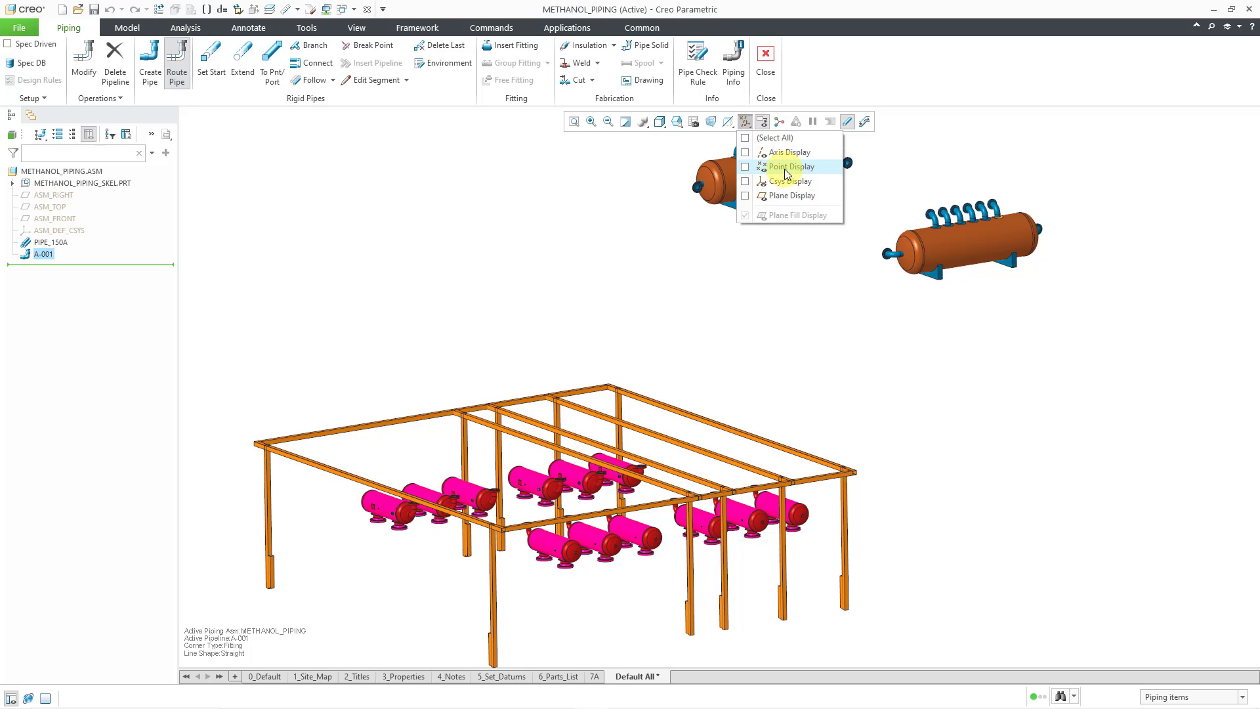
left_click(536, 181)
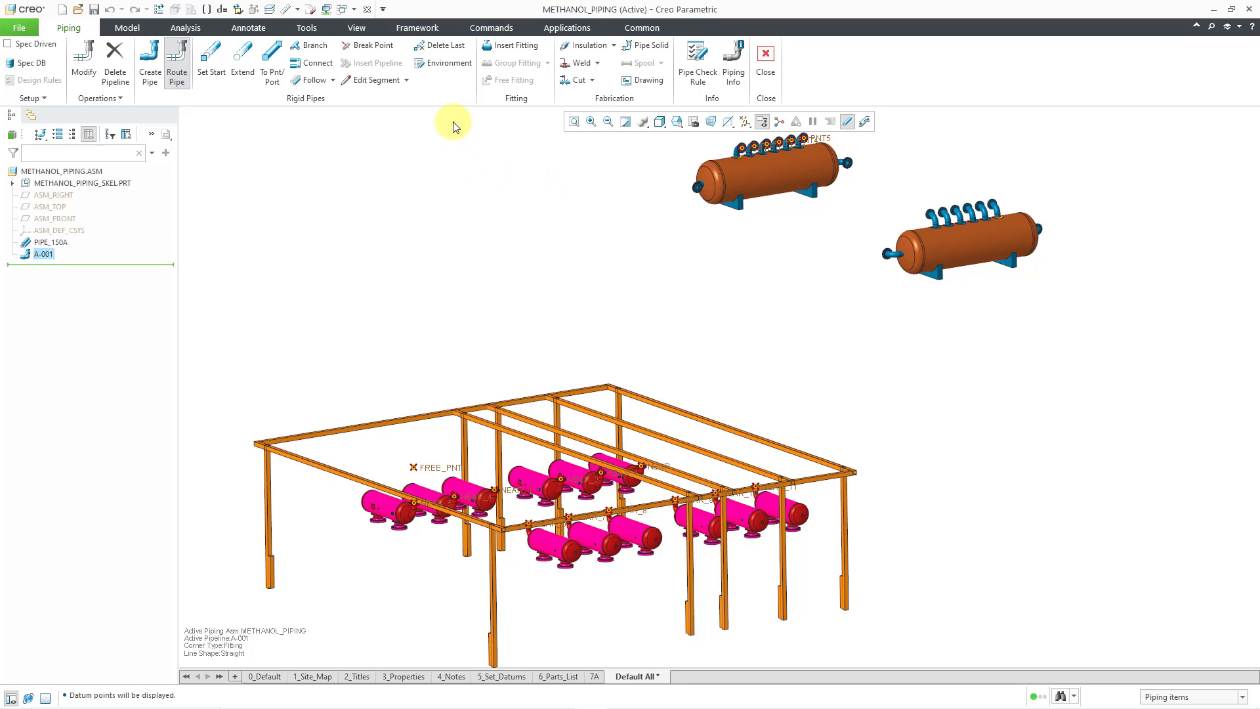
left_click(440, 63)
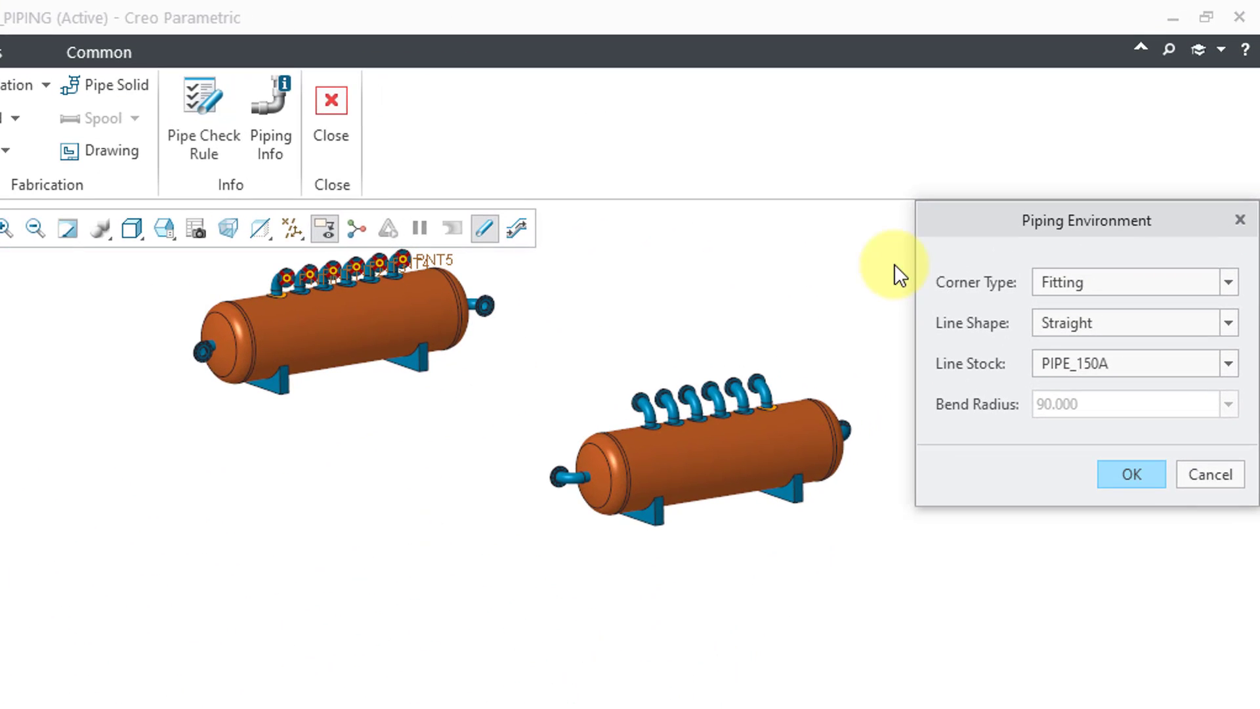
left_click(1195, 285)
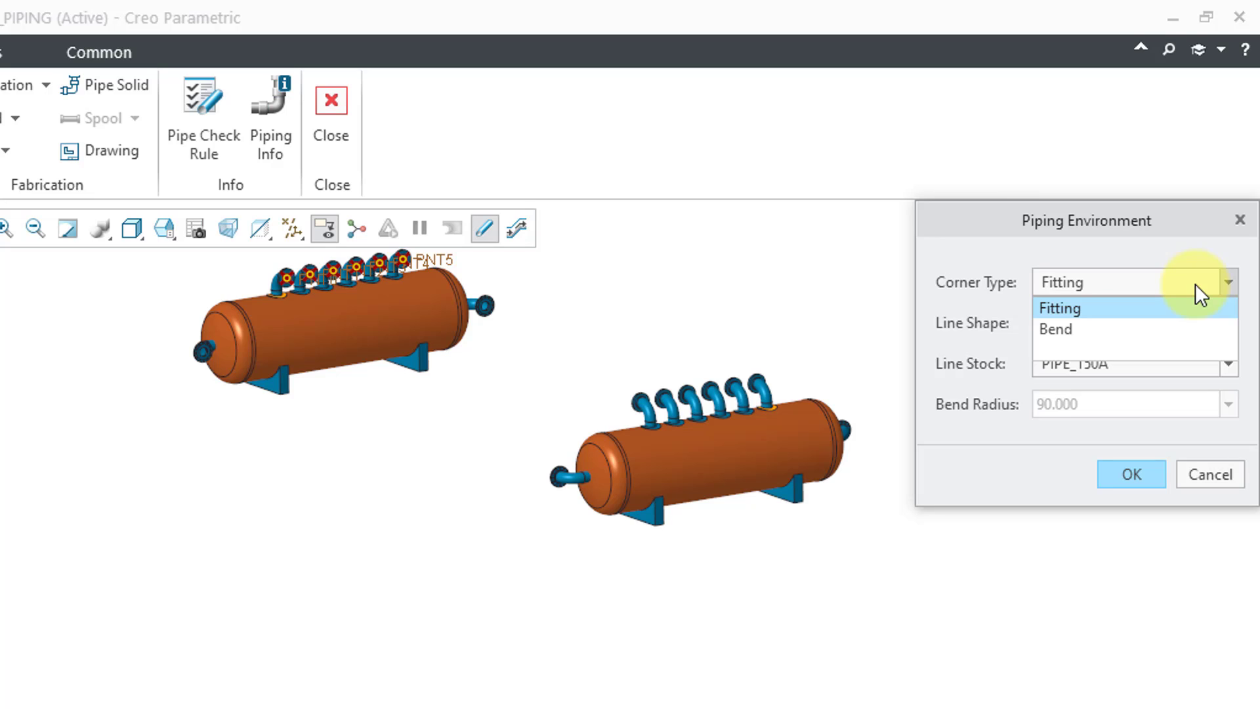
left_click(1195, 283)
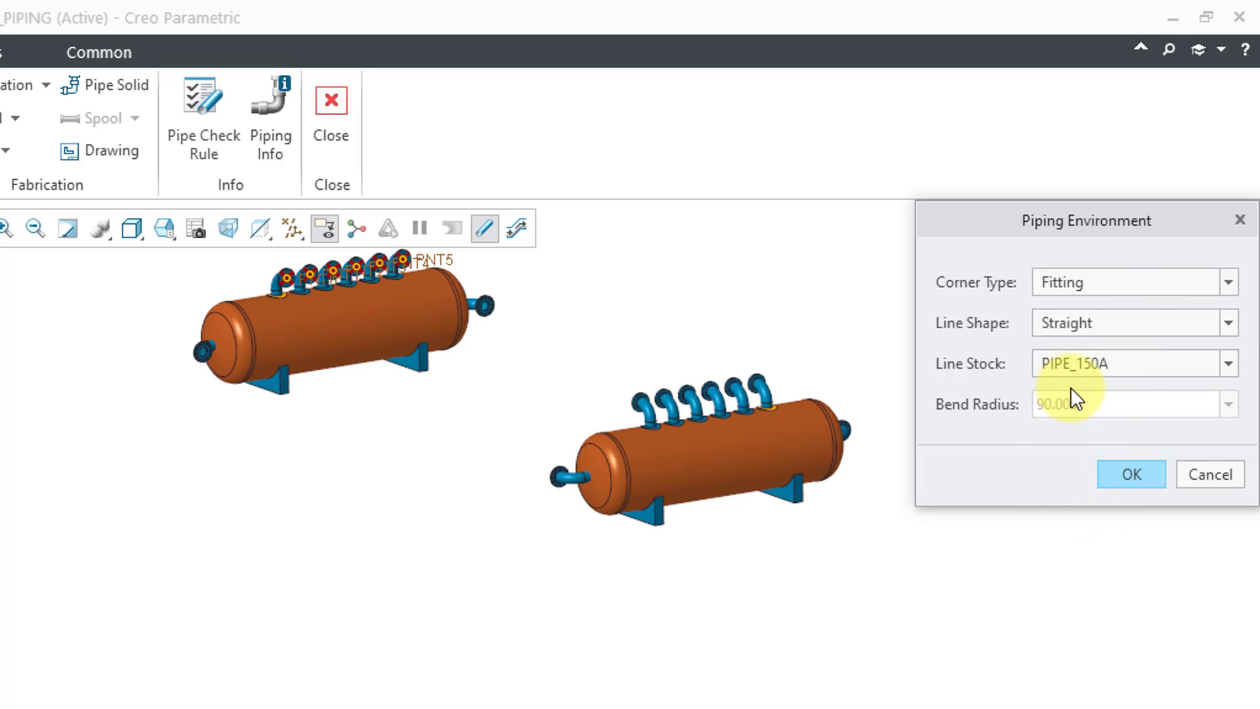
left_click(1117, 363)
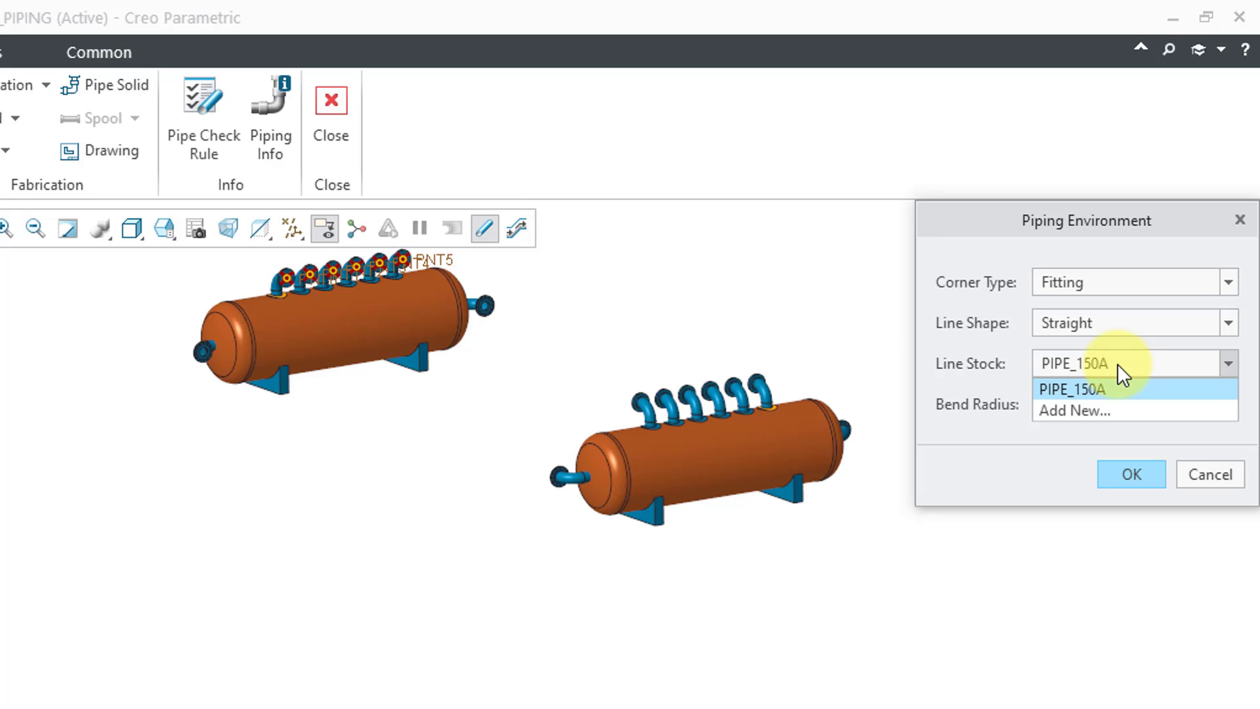
left_click(1117, 364)
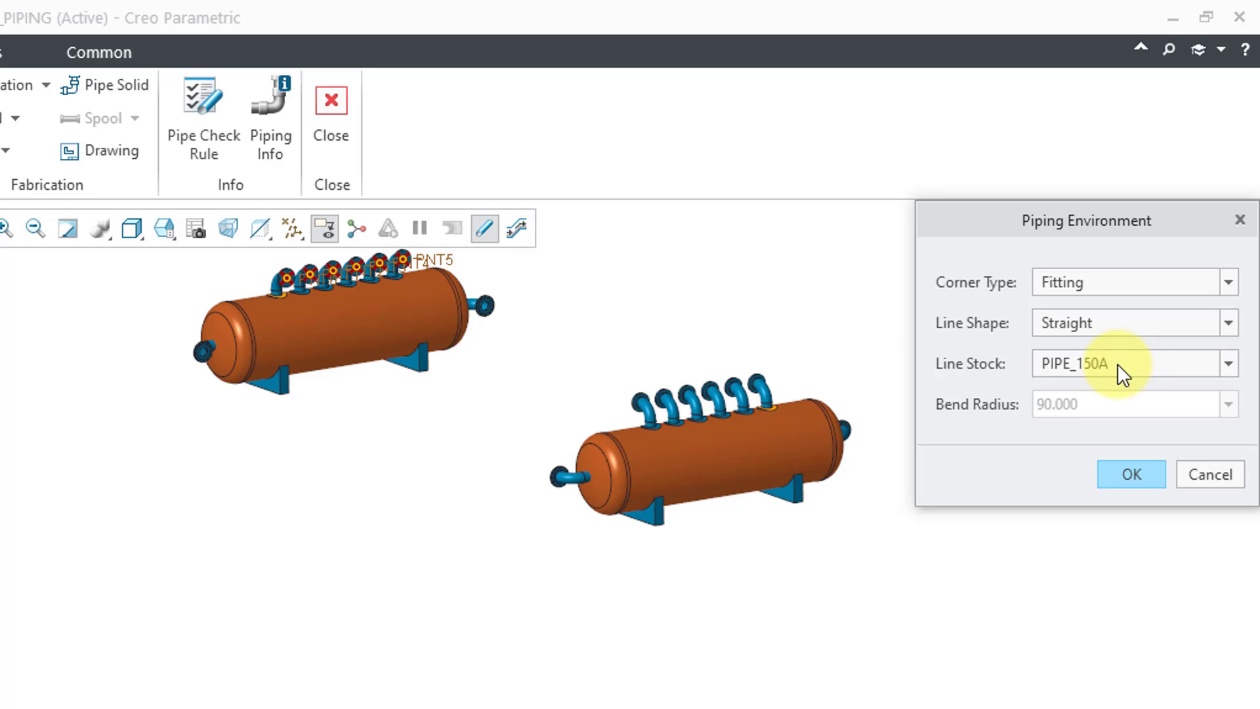
left_click(1108, 325)
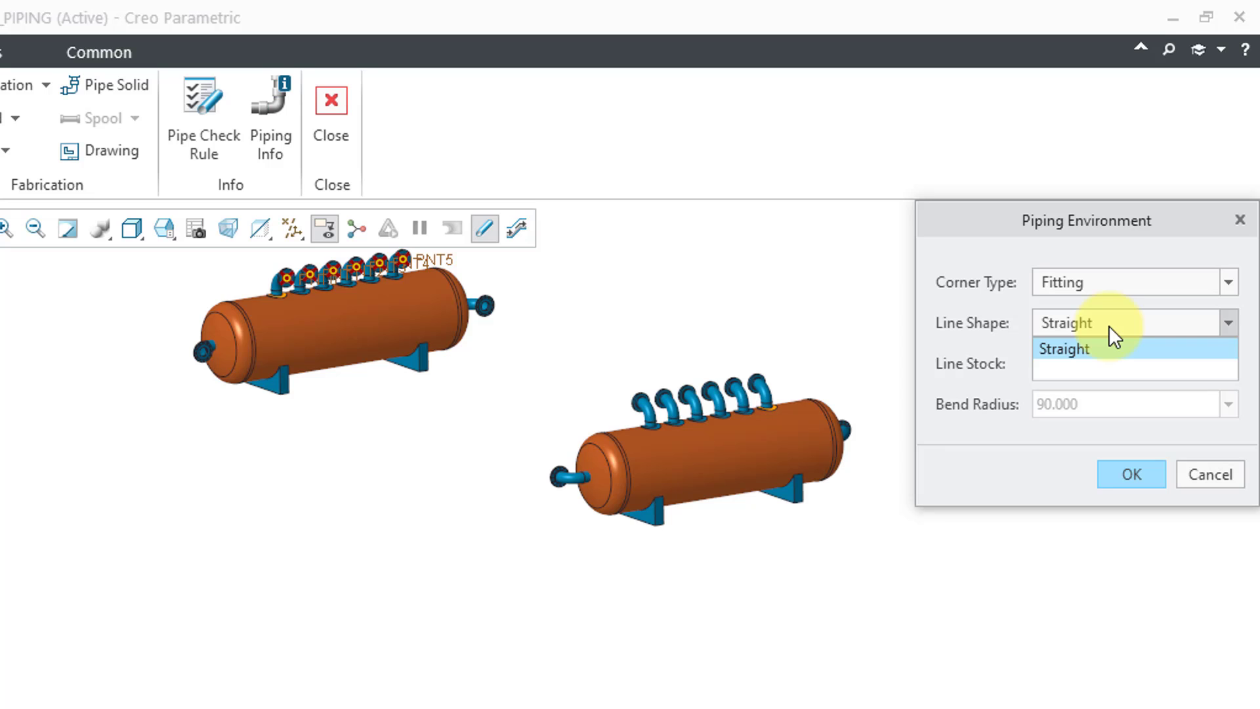
left_click(979, 493)
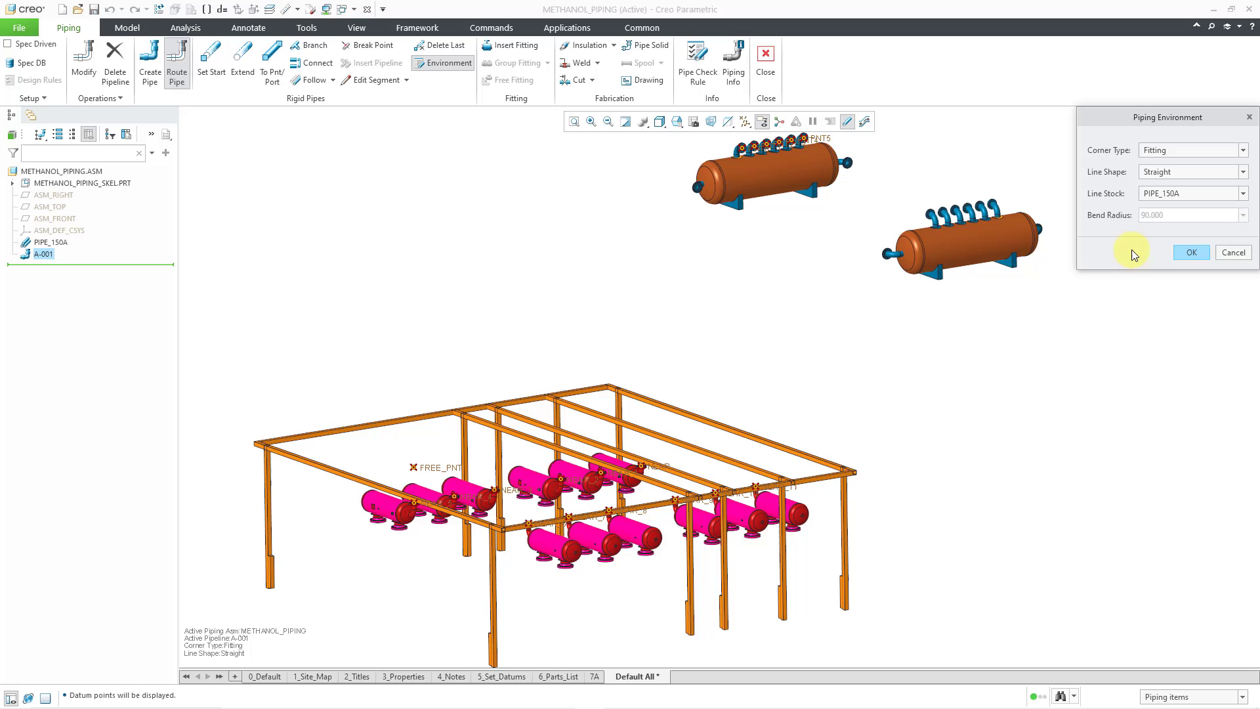
Set the pipeline start at the NEAR port on the pink vessel's flange
left_click(1189, 252)
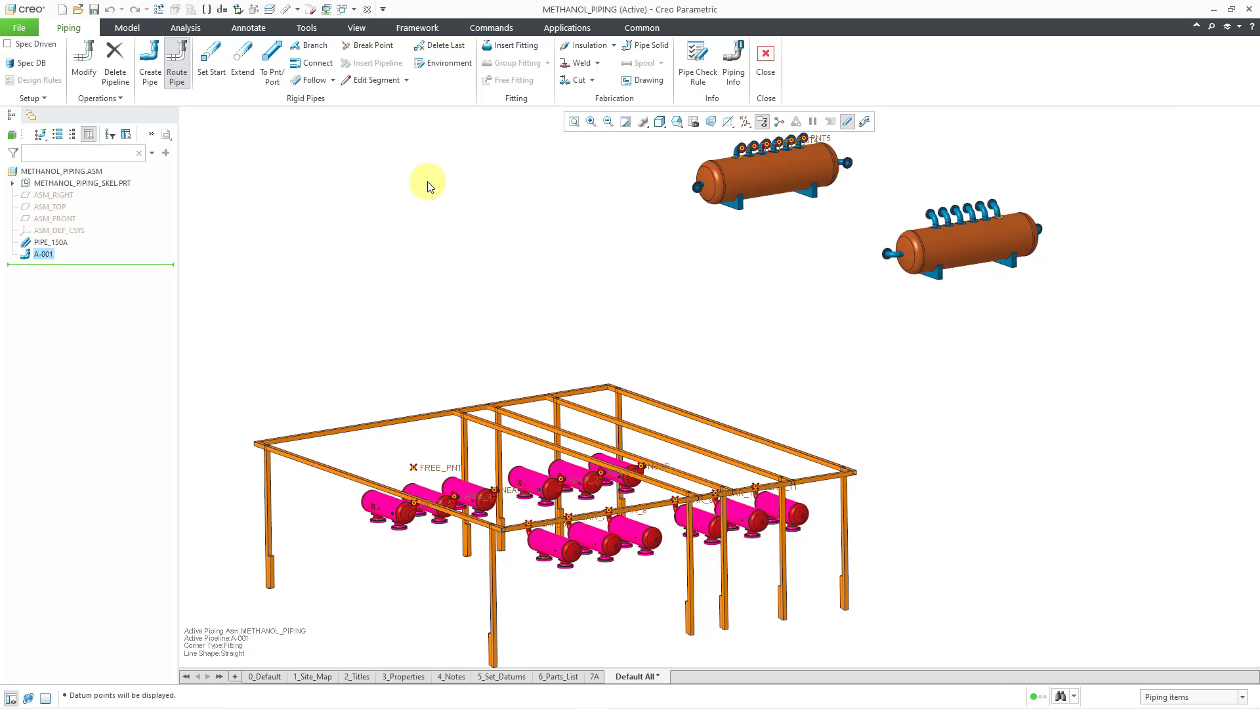
left_click(212, 63)
scroll(649, 470, "up", 5)
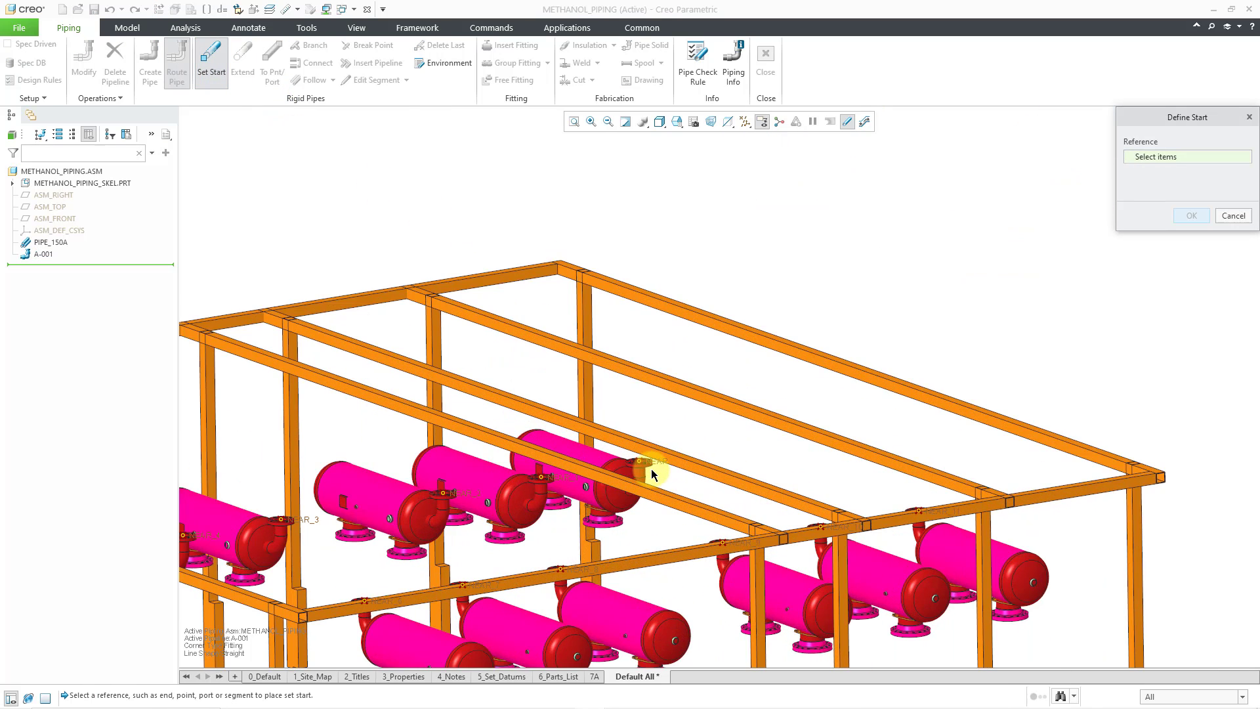
scroll(663, 472, "up", 2)
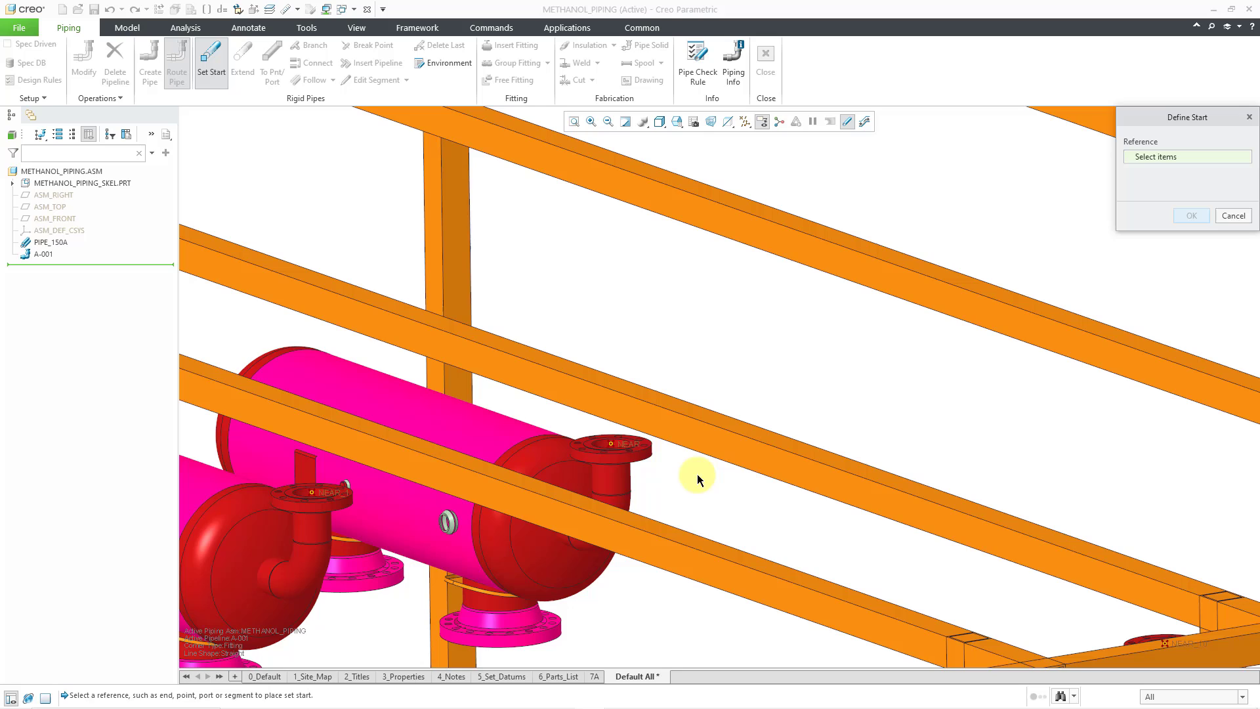
left_click(1205, 700)
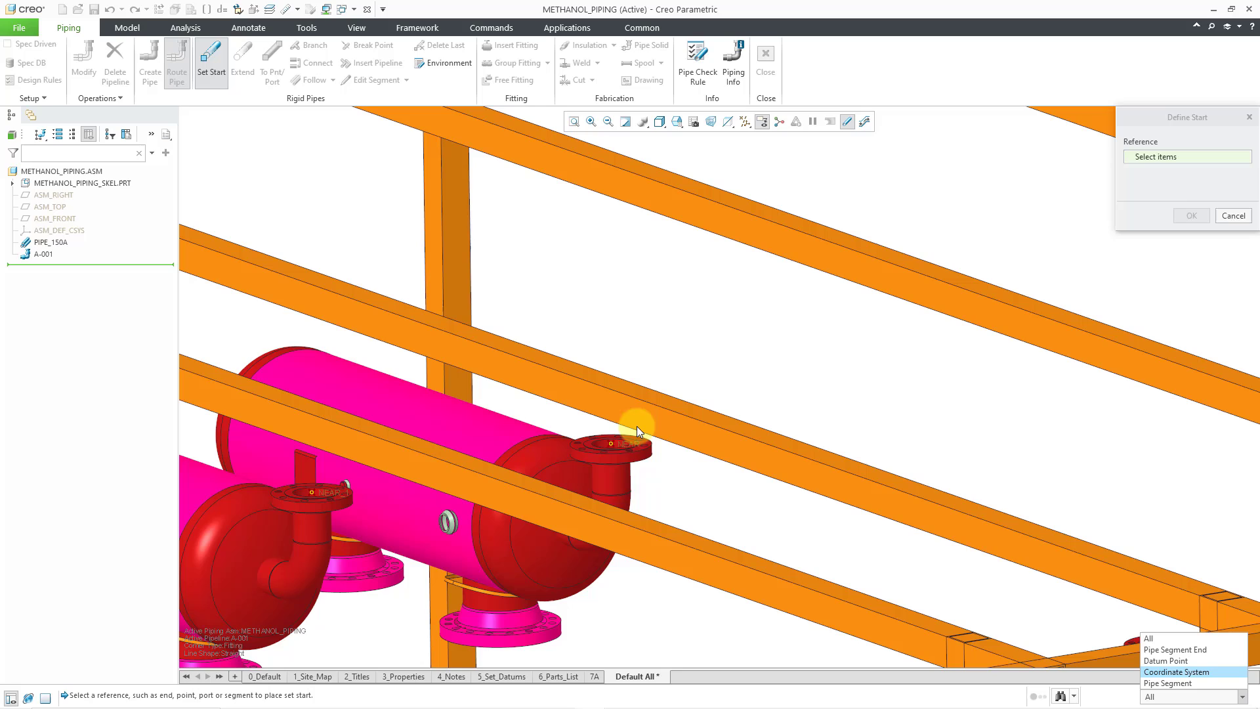
left_click(686, 469)
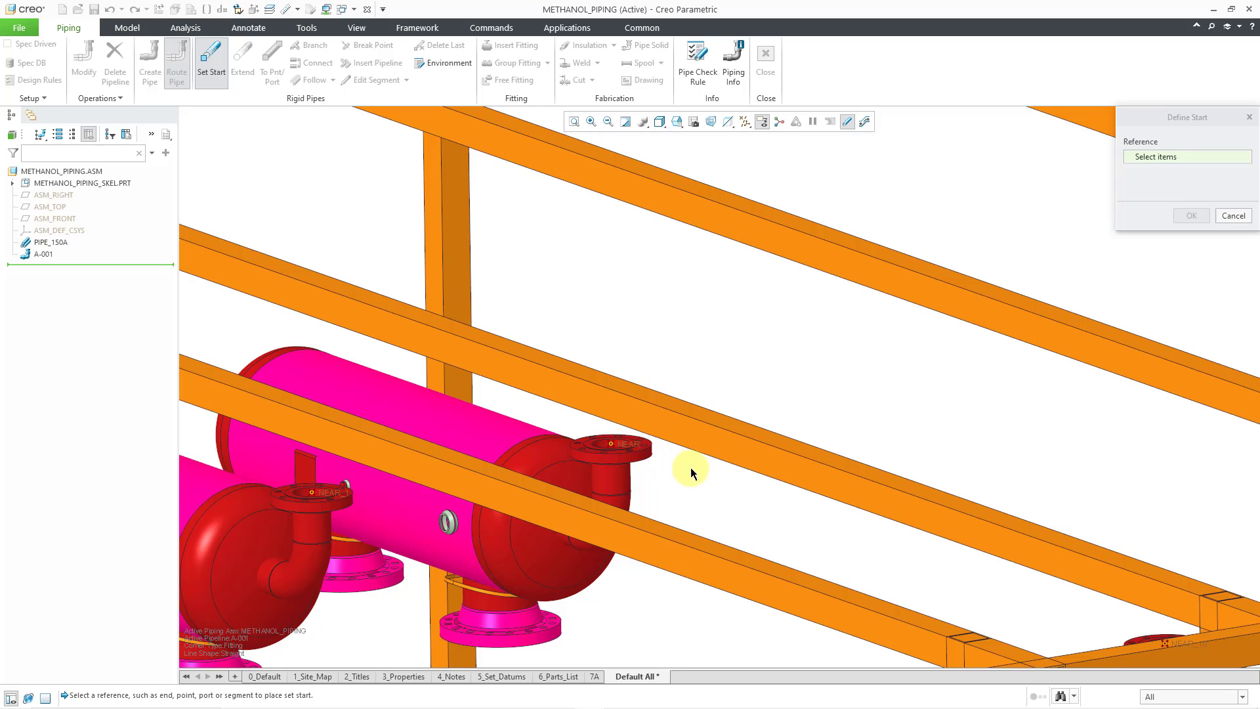
left_click(627, 443)
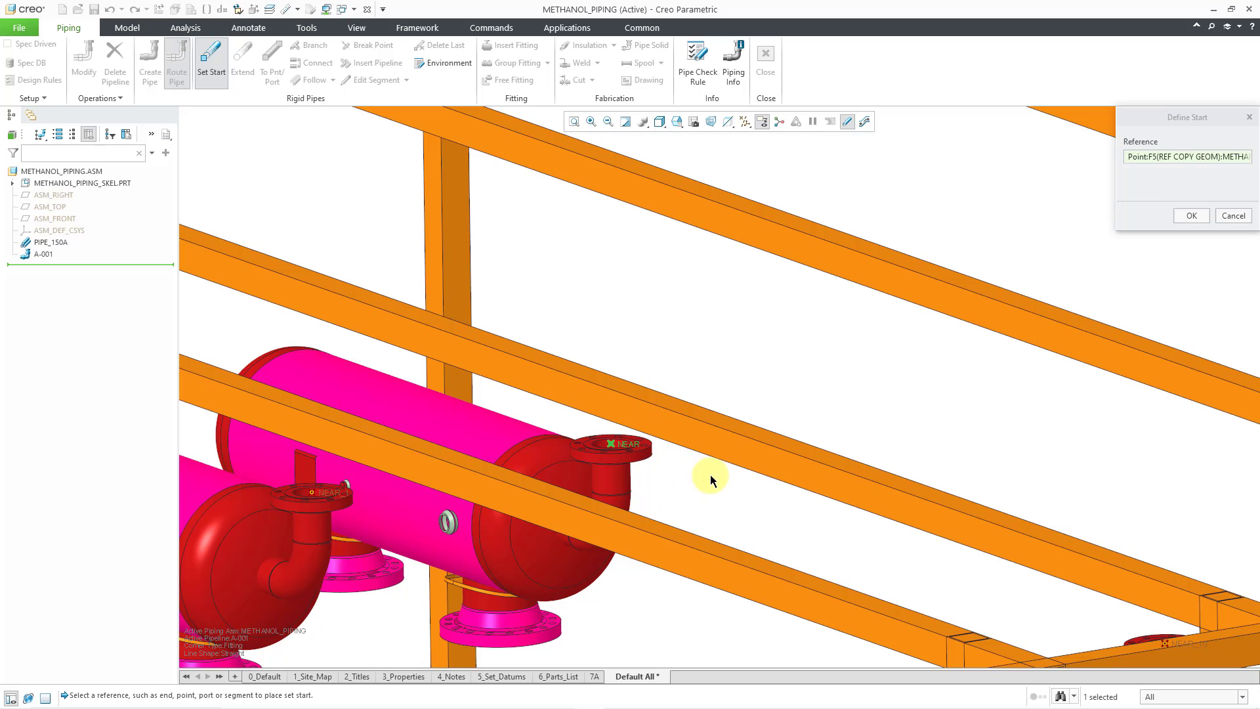
left_click(1185, 216)
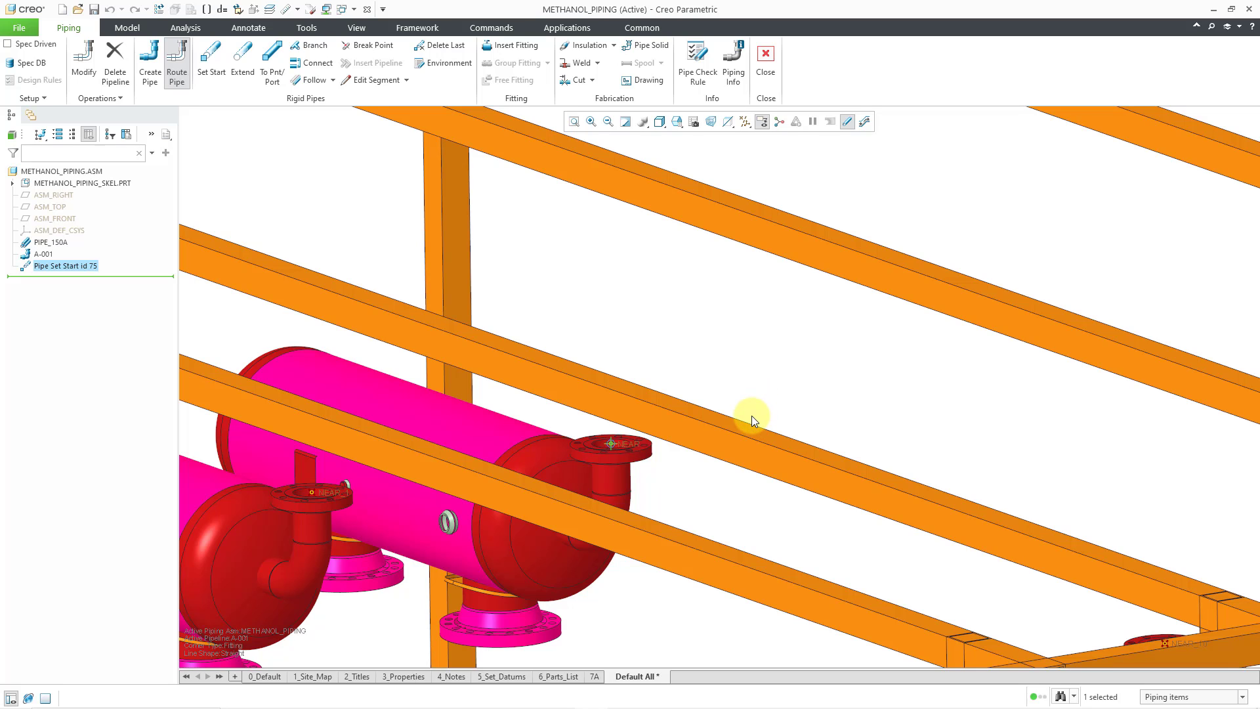
Begin an Extend from the pipe start and review the To Coordinates method options
scroll(750, 416, "up", 6)
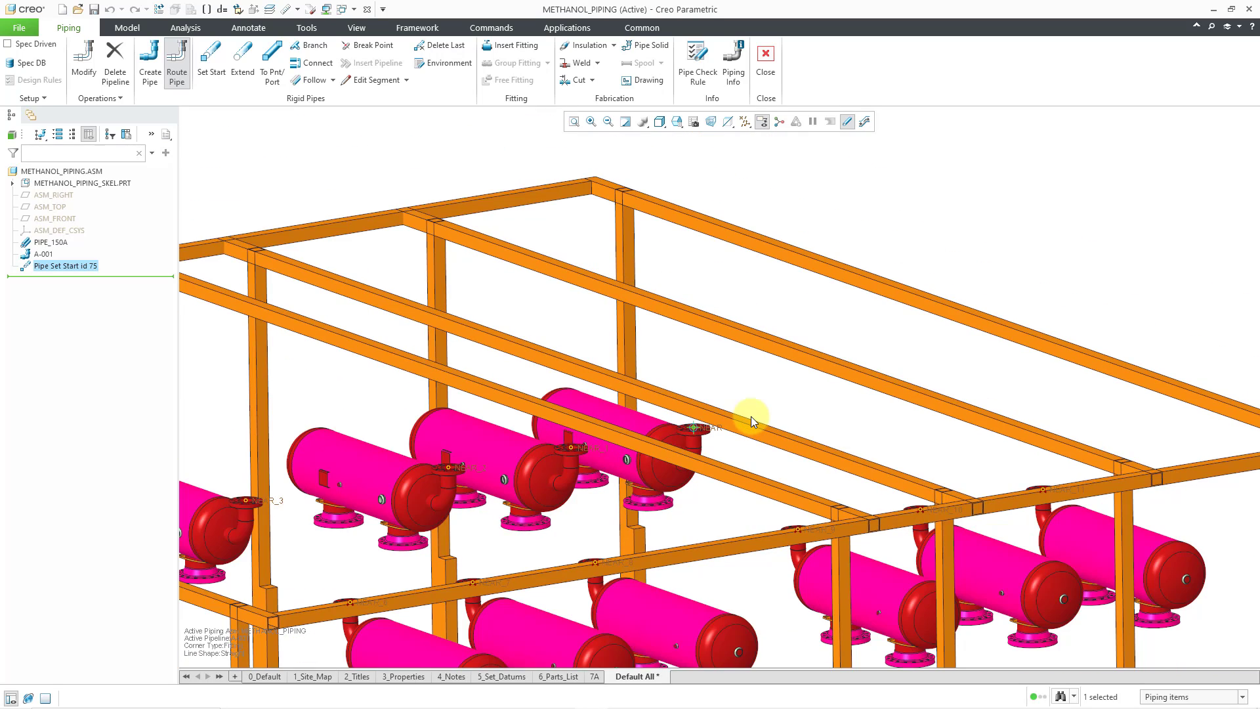
left_click(240, 75)
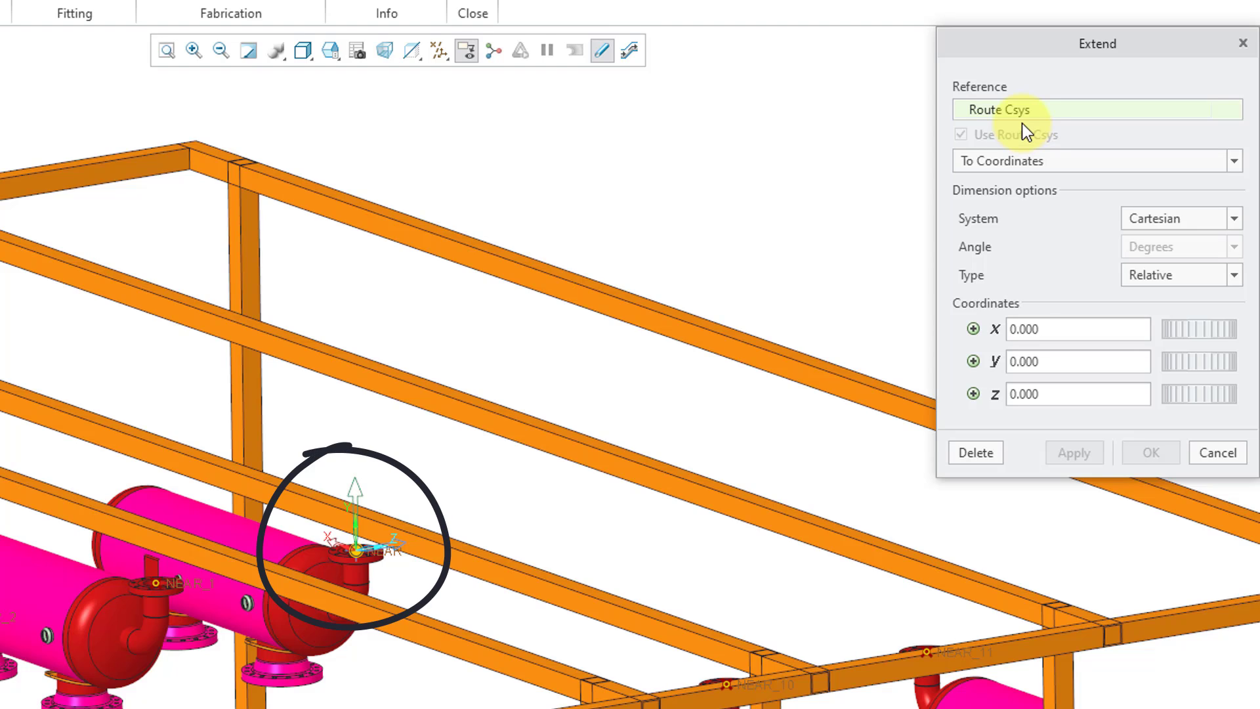
left_click(1057, 161)
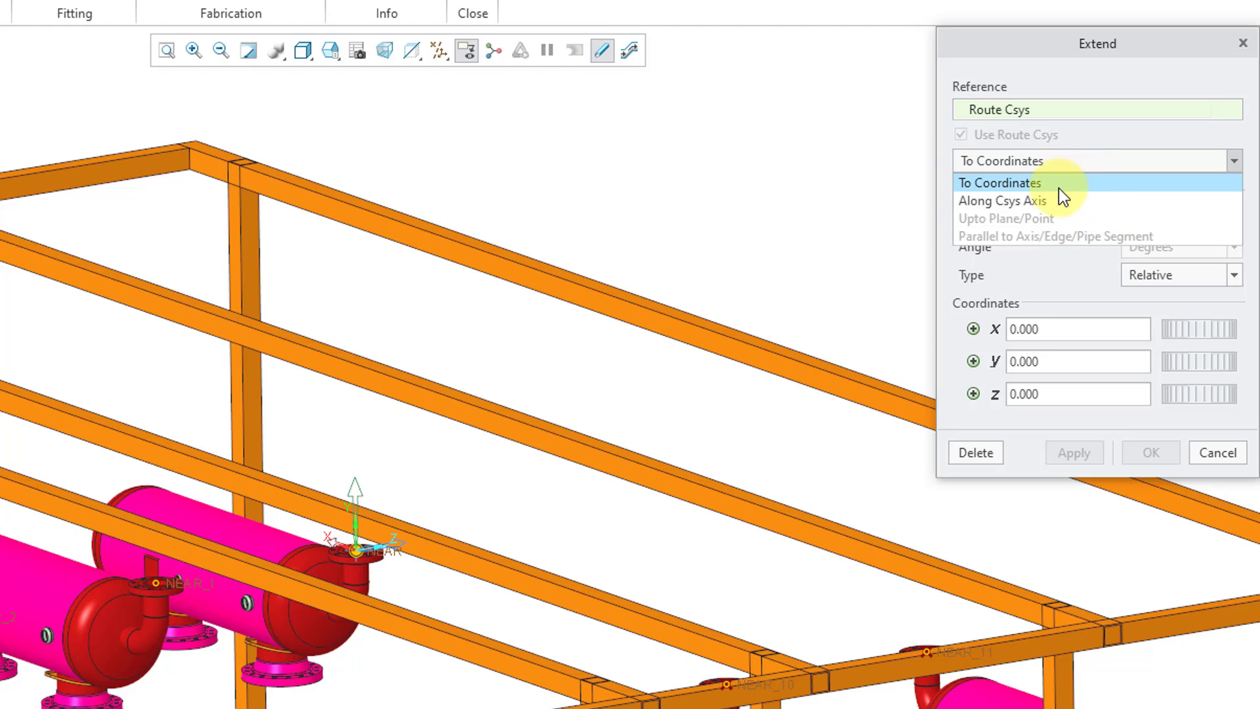
left_click(1033, 185)
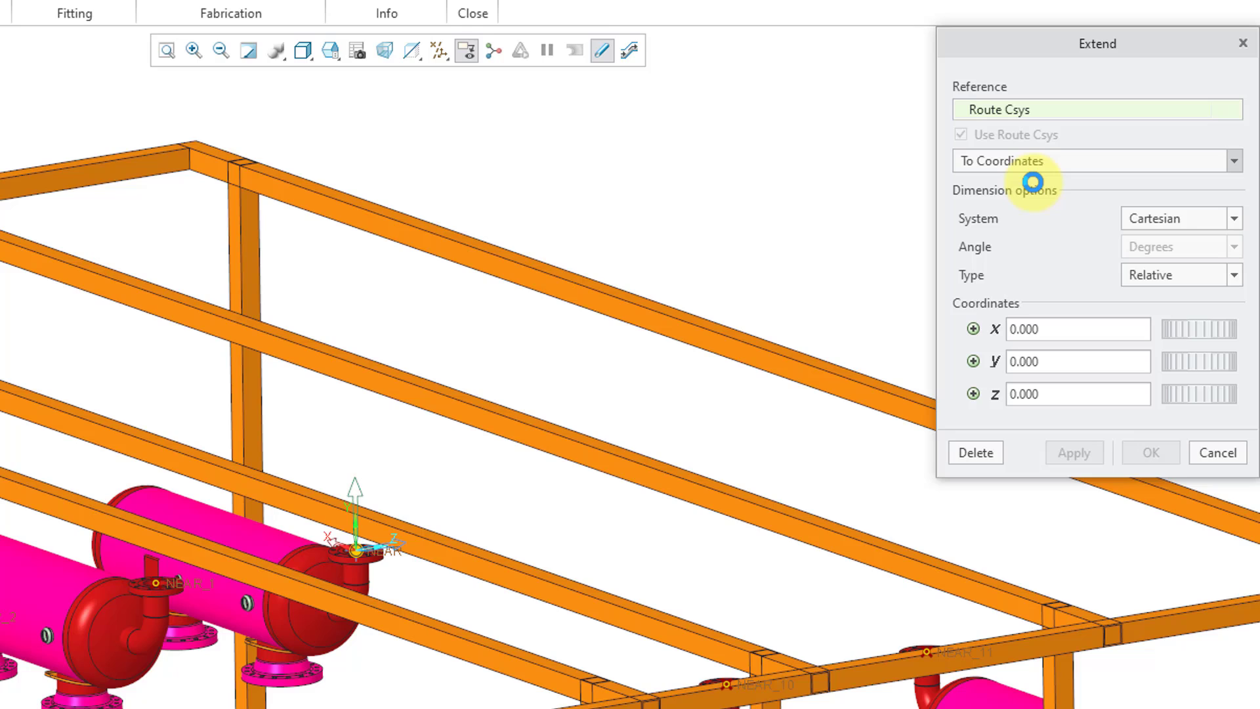
left_click(1218, 223)
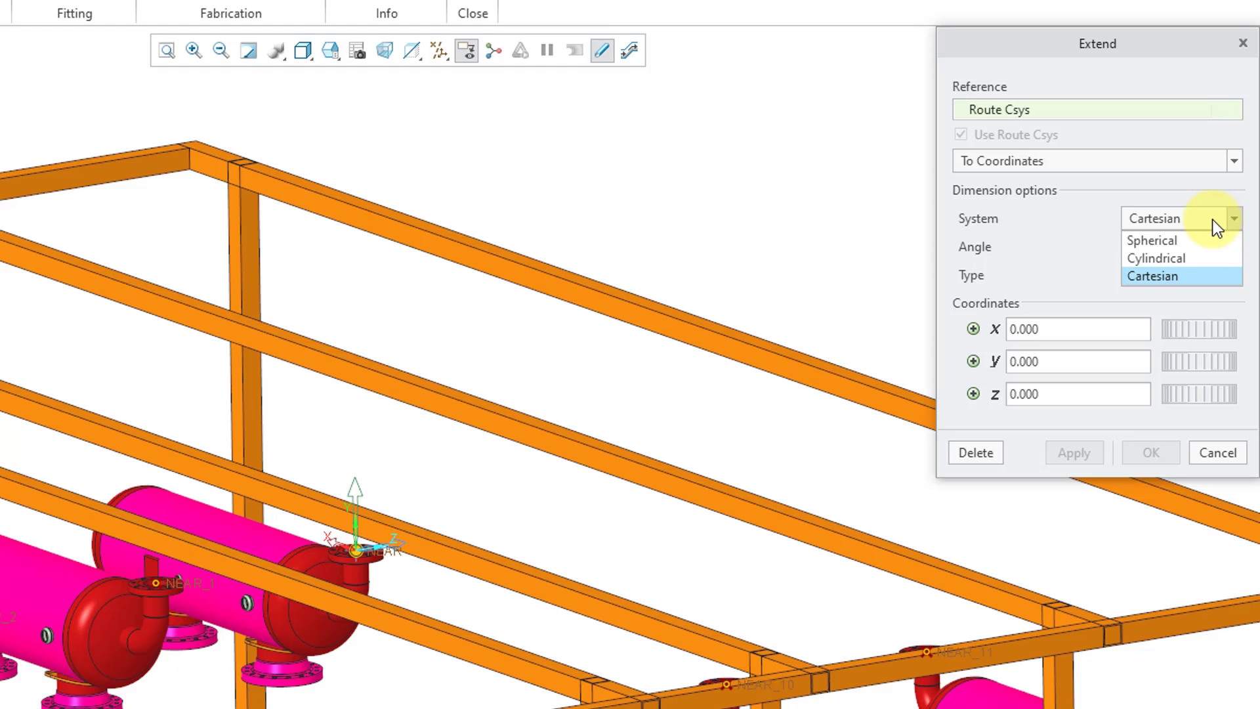
left_click(1198, 255)
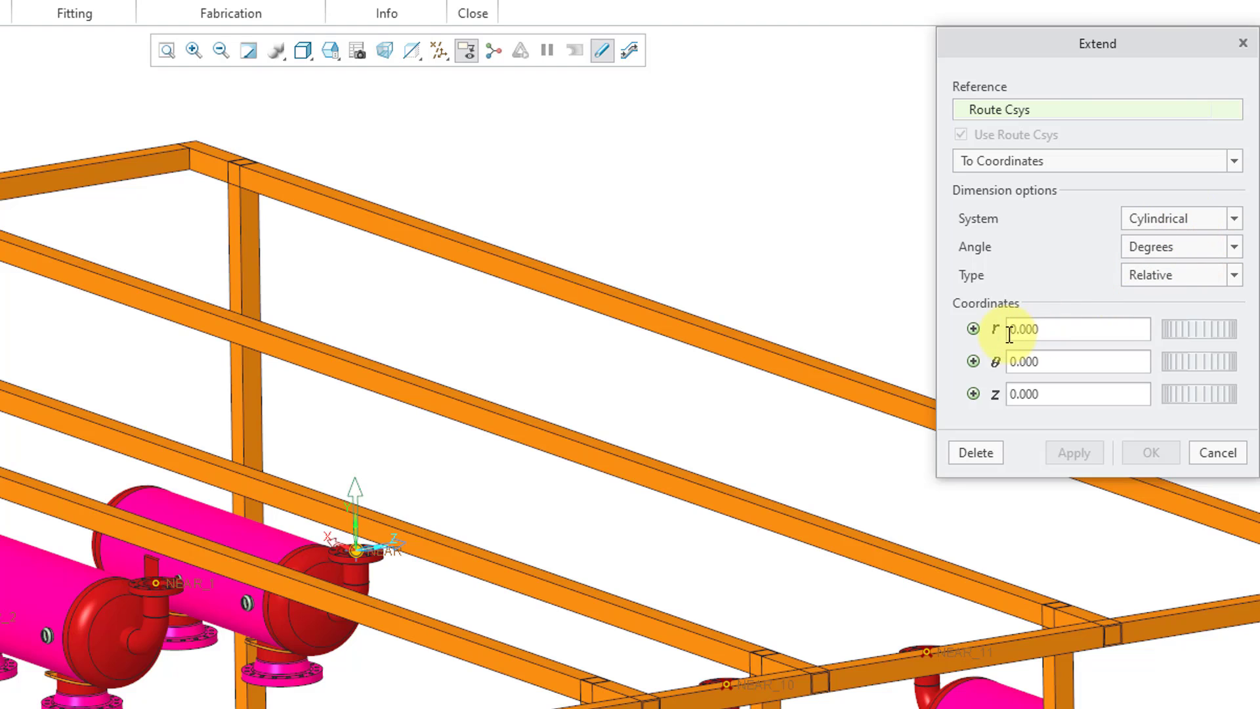
left_click(1173, 222)
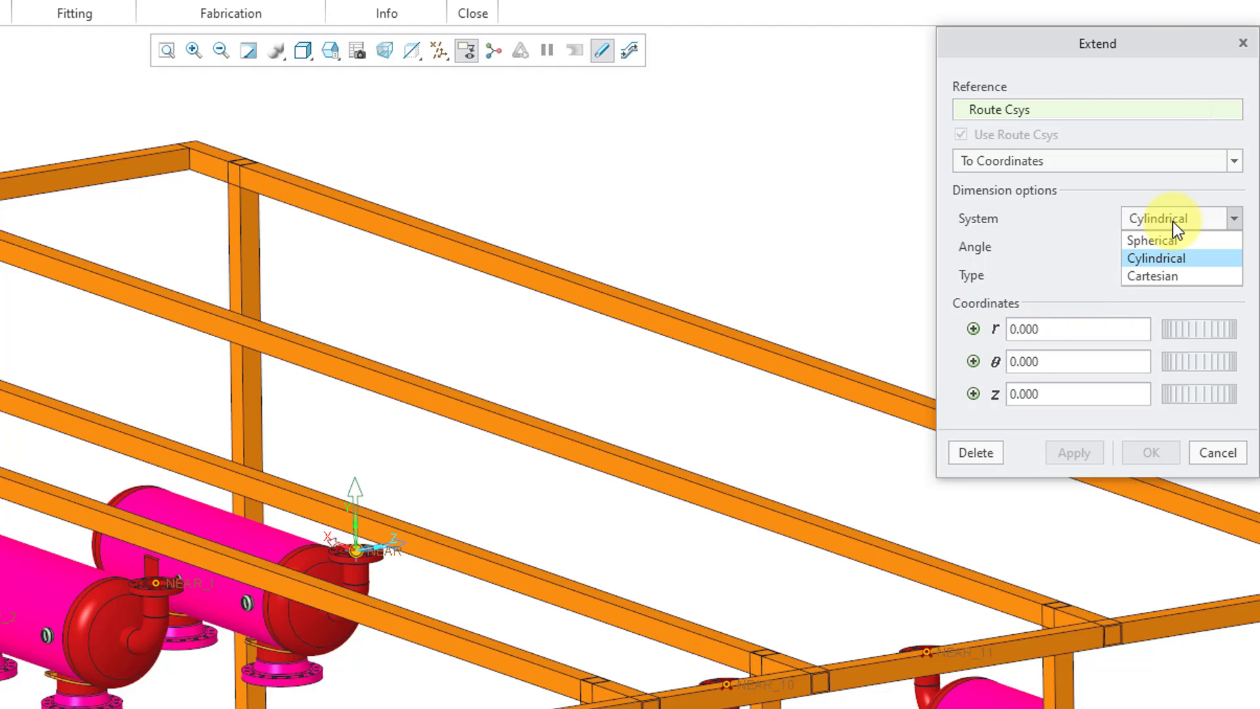
left_click(1168, 274)
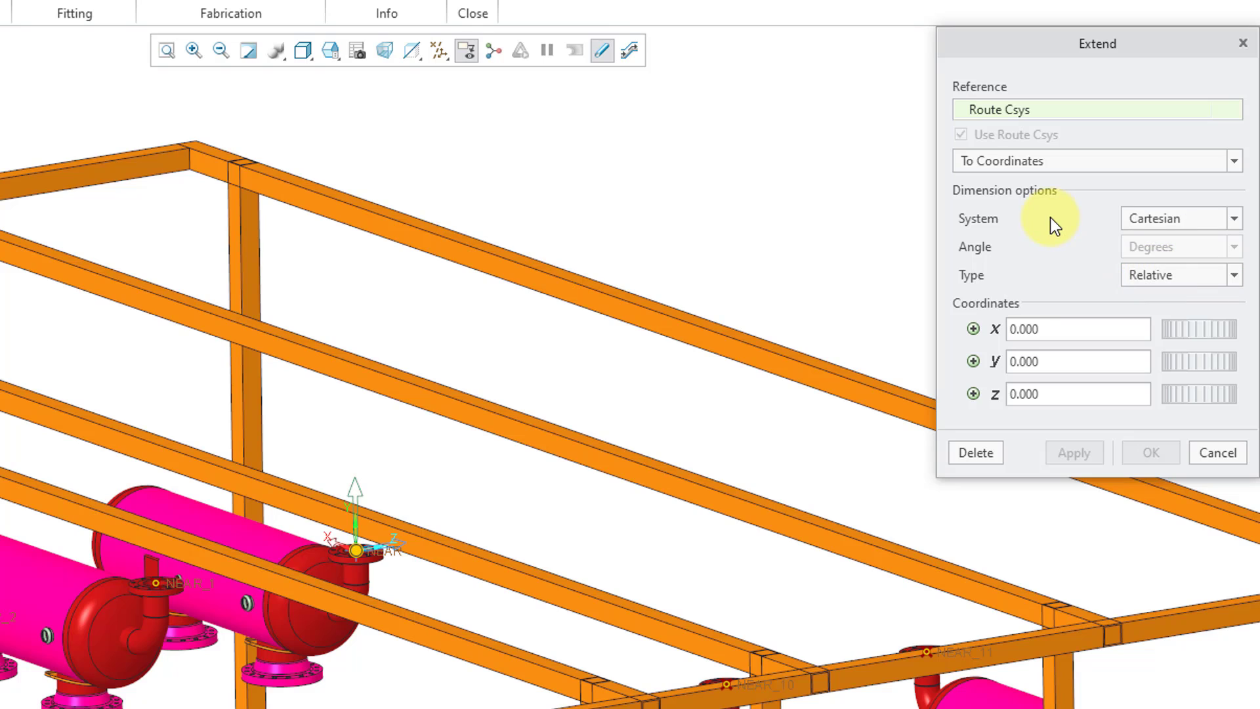
left_click(1187, 280)
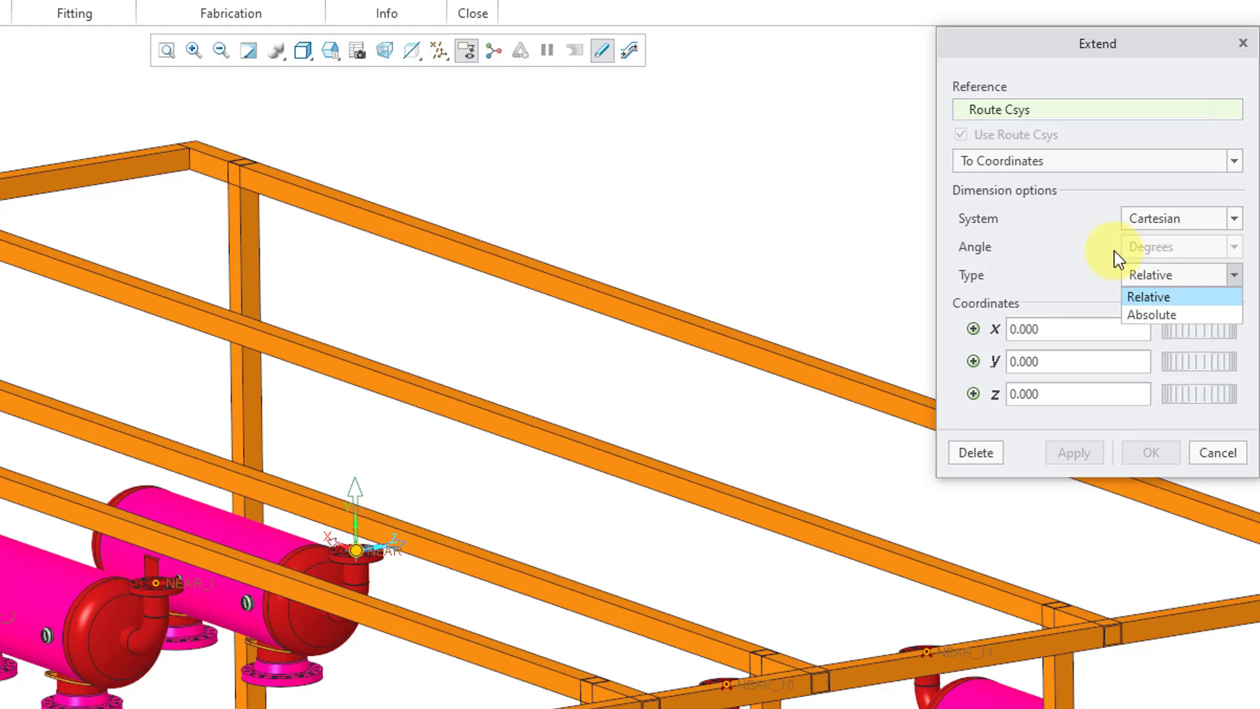
left_click(1061, 242)
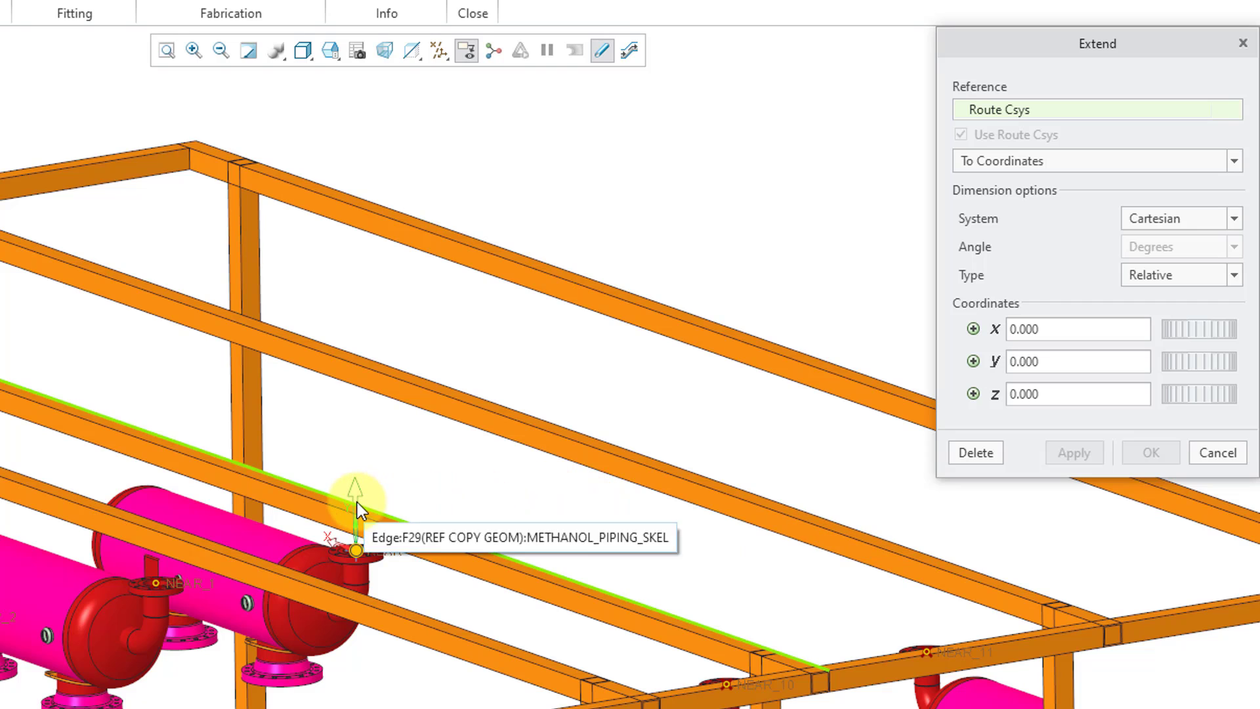
Extend a vertical riser 1600 long from the nozzle and apply it
left_click_drag(356, 502, 358, 240)
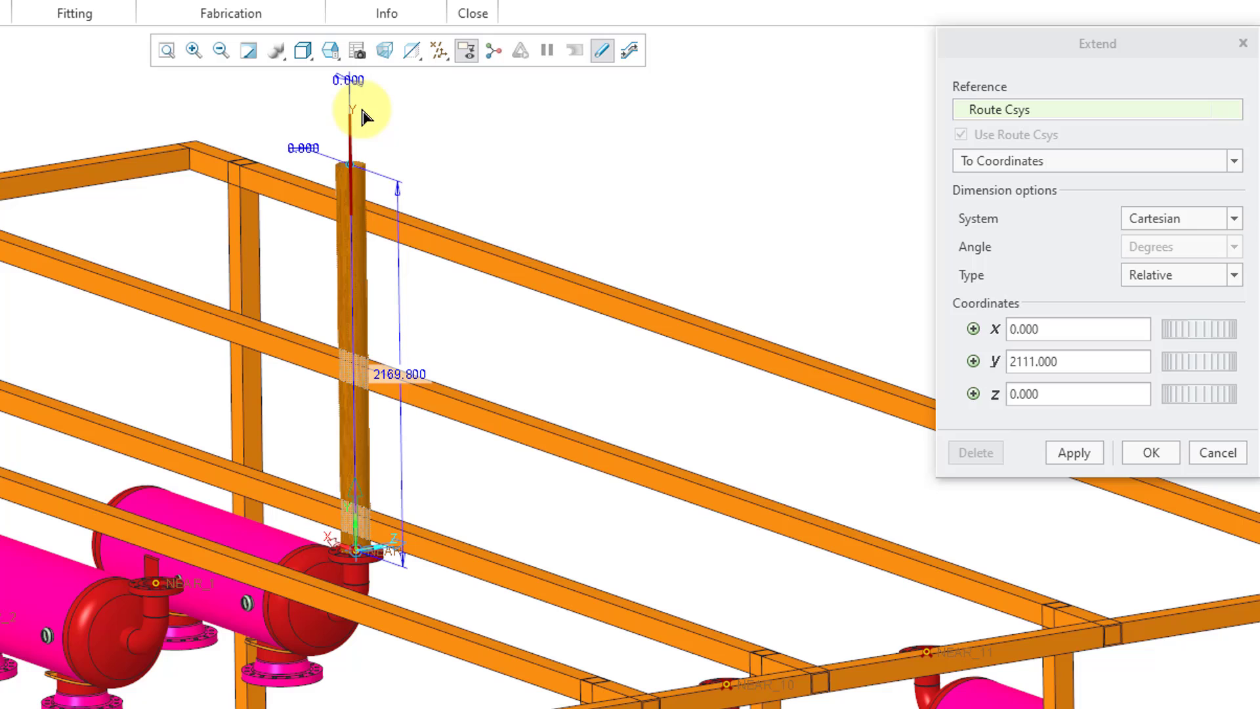
mouse_move(363, 113)
left_mouse_down()
mouse_move(376, 197)
mouse_move(377, 129)
left_mouse_up()
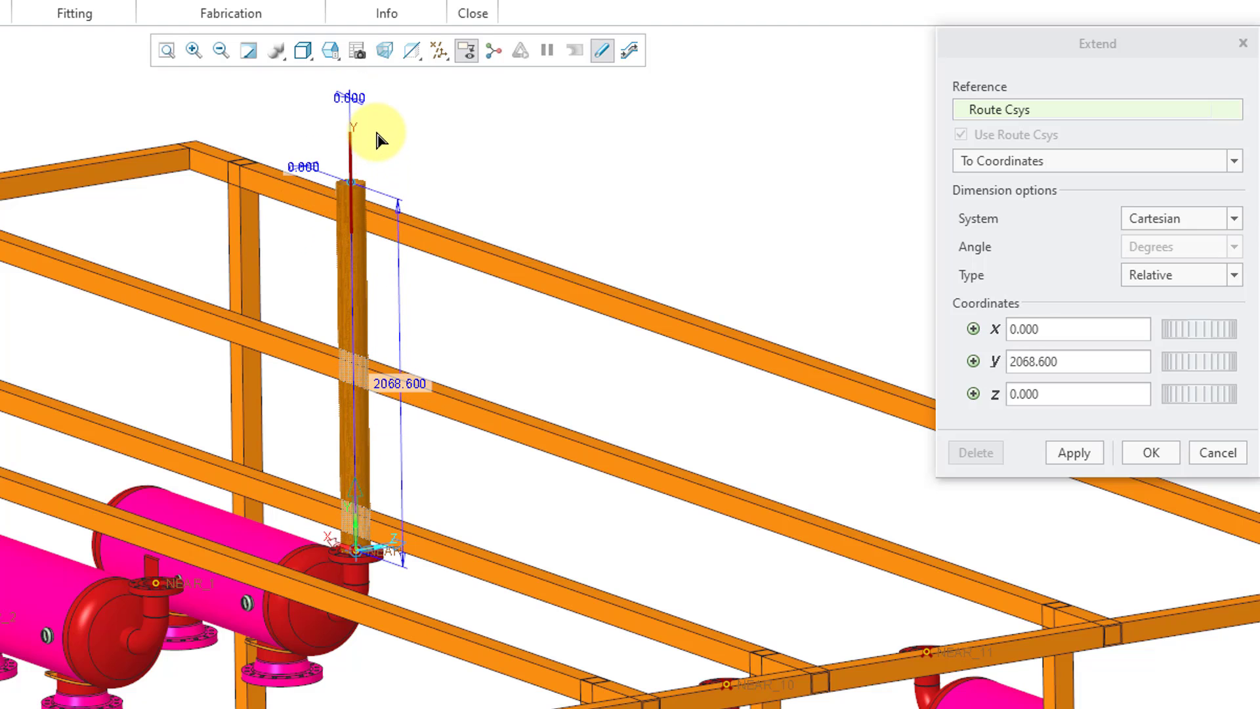
double_click(389, 386)
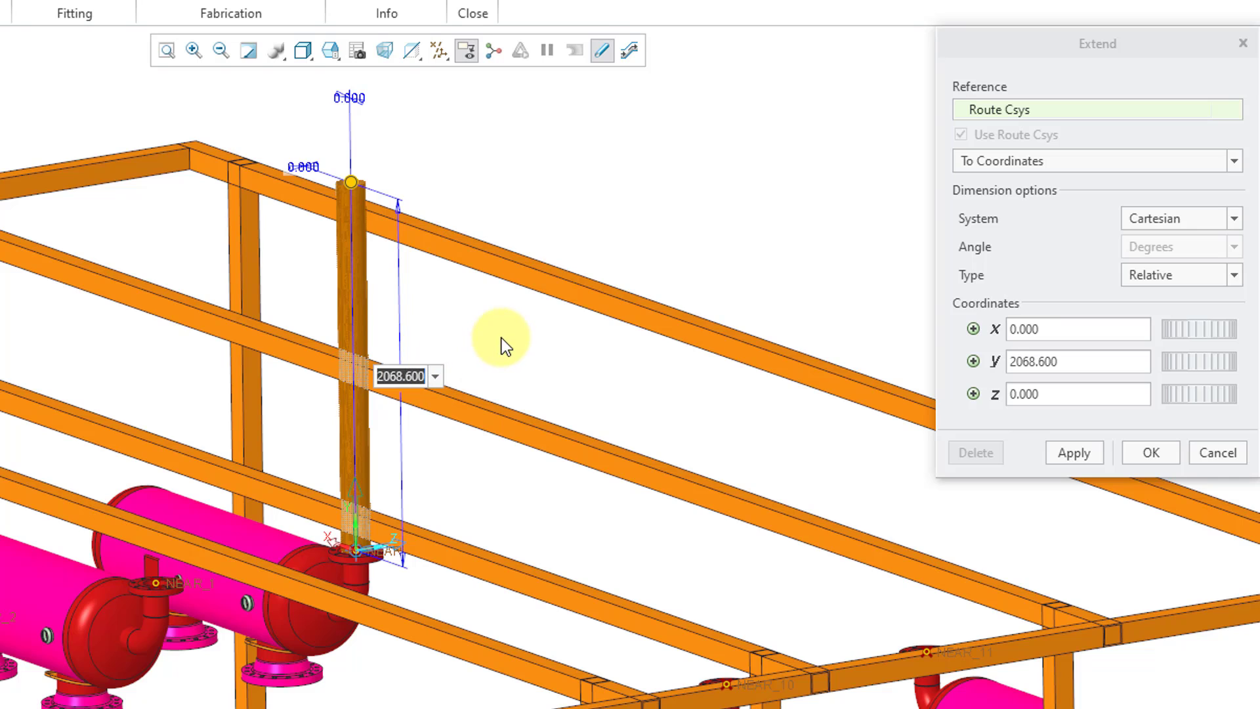
type("1600")
key("Return")
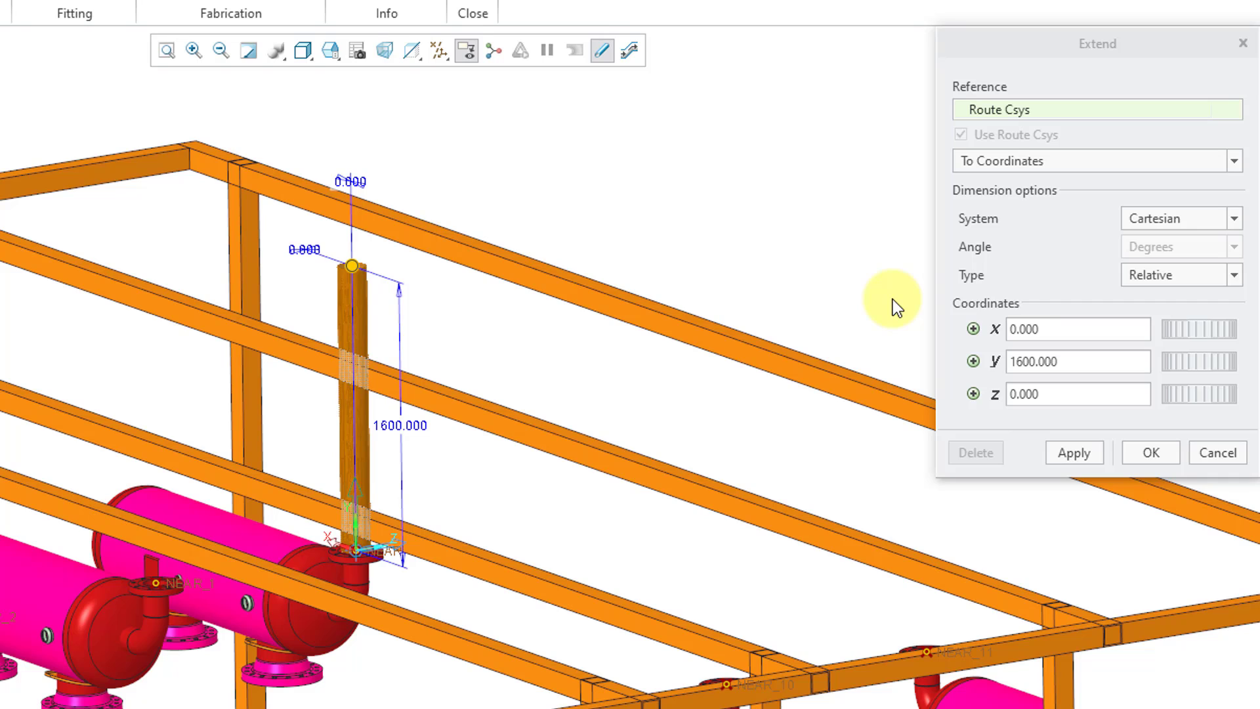
left_click(1076, 453)
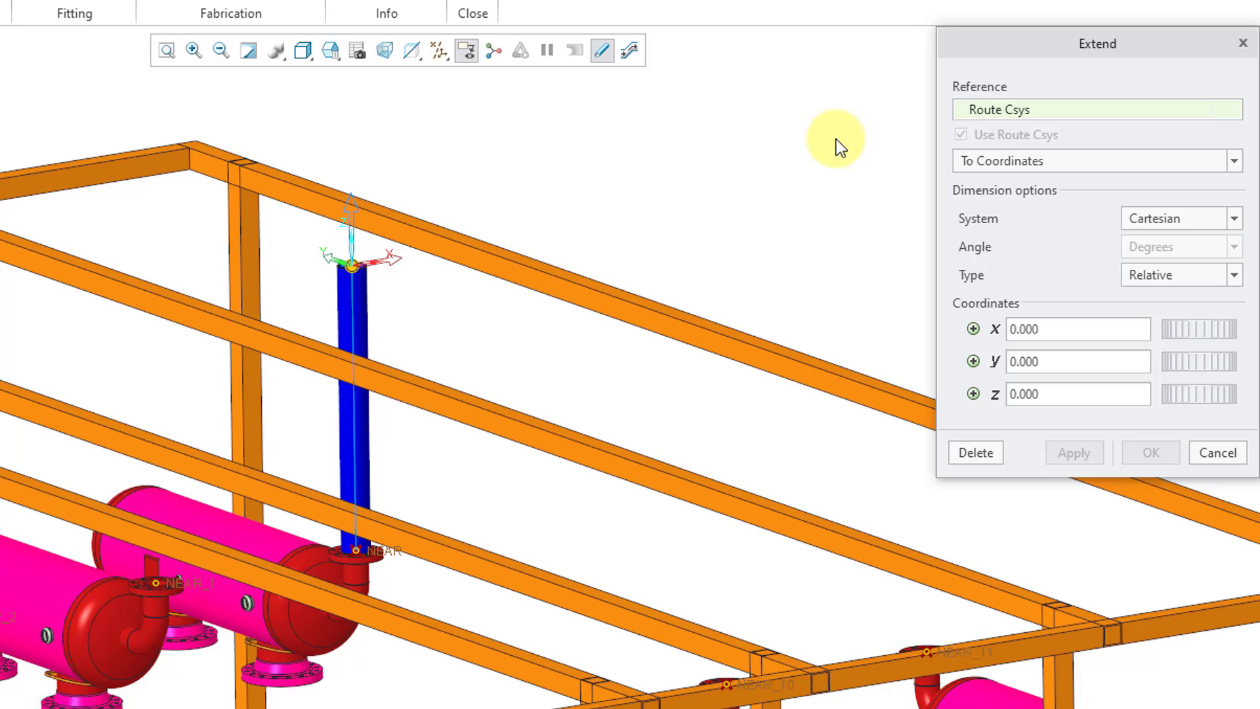
Extend a 2000-long horizontal run along X from the riser top and apply it
left_click(604, 53)
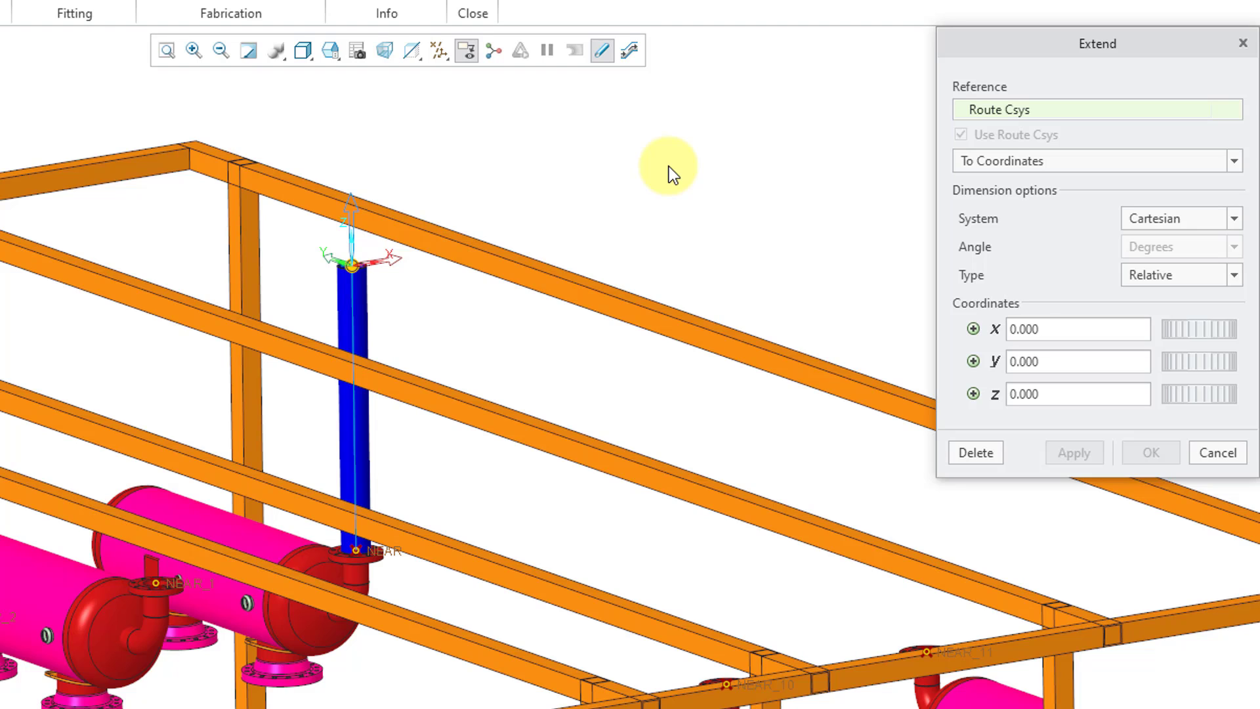
left_click_drag(395, 258, 625, 210)
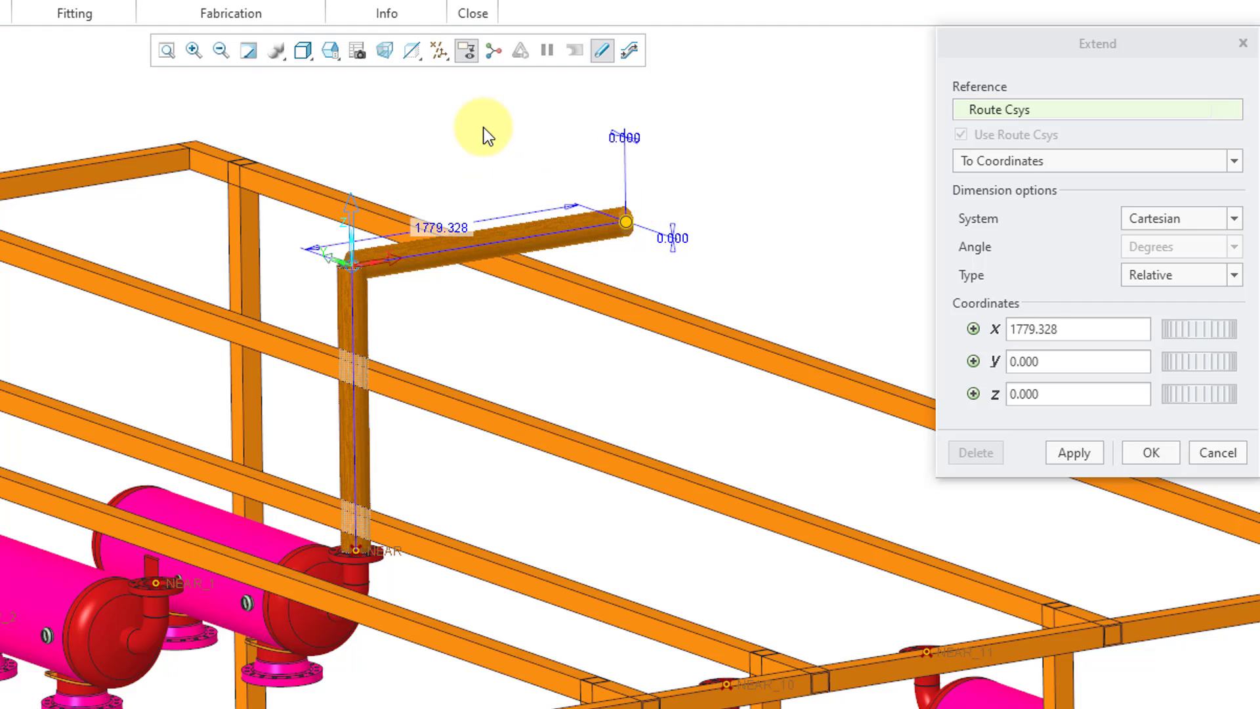
double_click(455, 226)
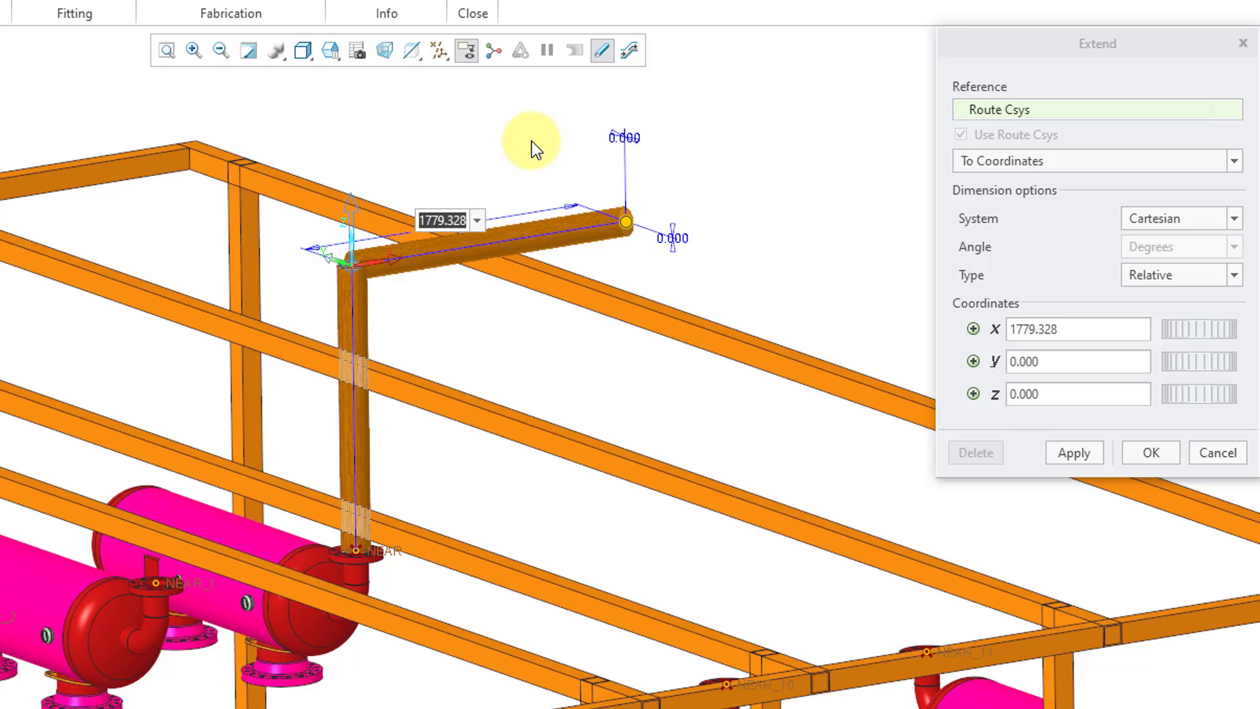
type("2000")
key("Return")
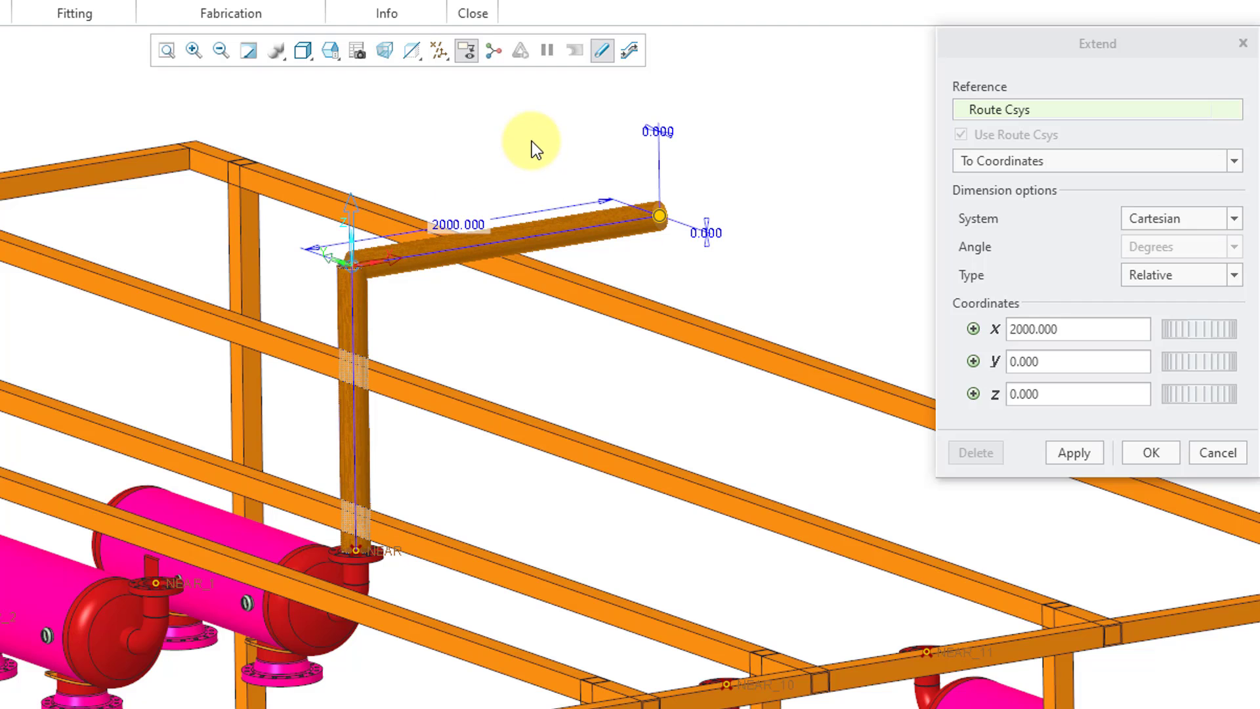
scroll(88, 436, "down", 2)
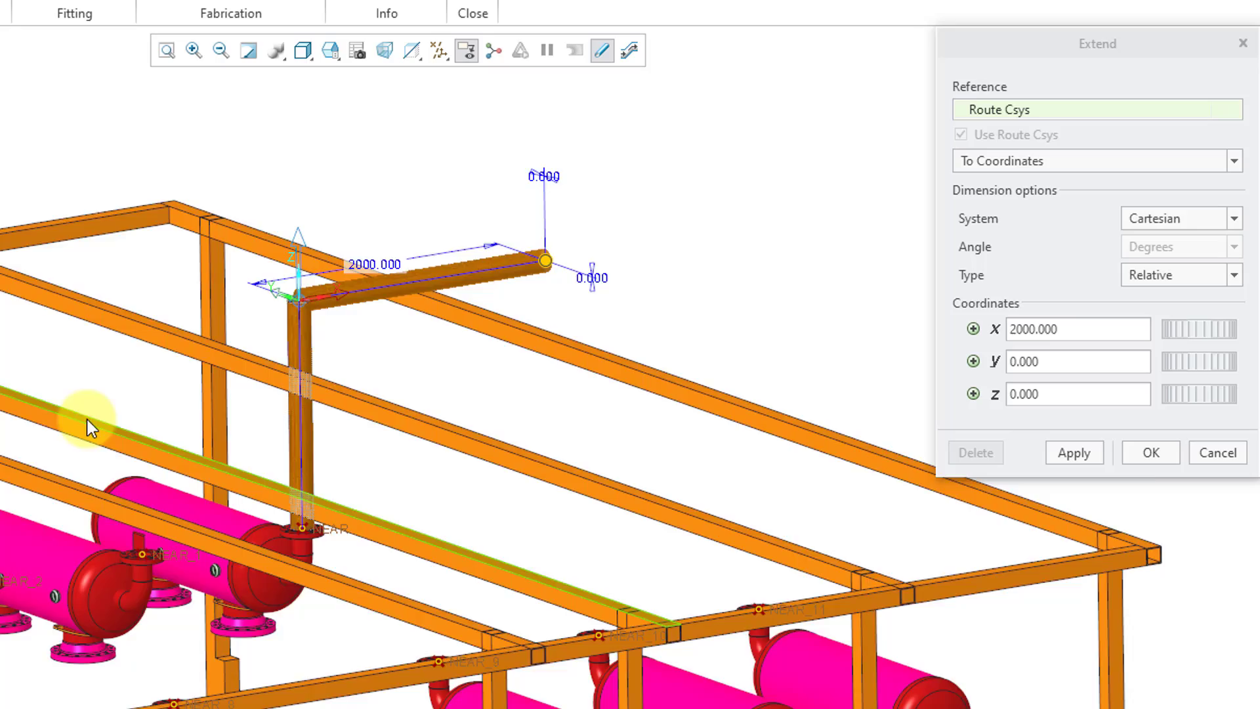
mouse_move(88, 420)
middle_mouse_down()
mouse_move(51, 394)
mouse_move(84, 416)
mouse_move(83, 440)
middle_mouse_up()
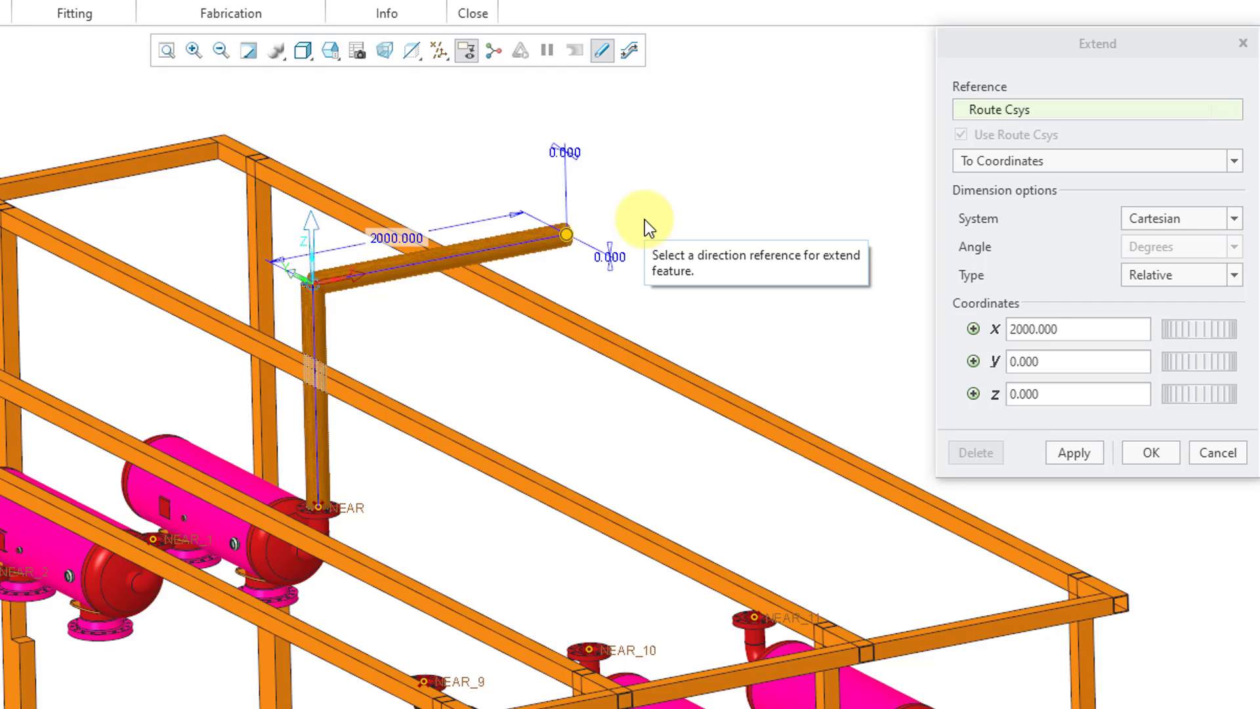
left_click(1073, 453)
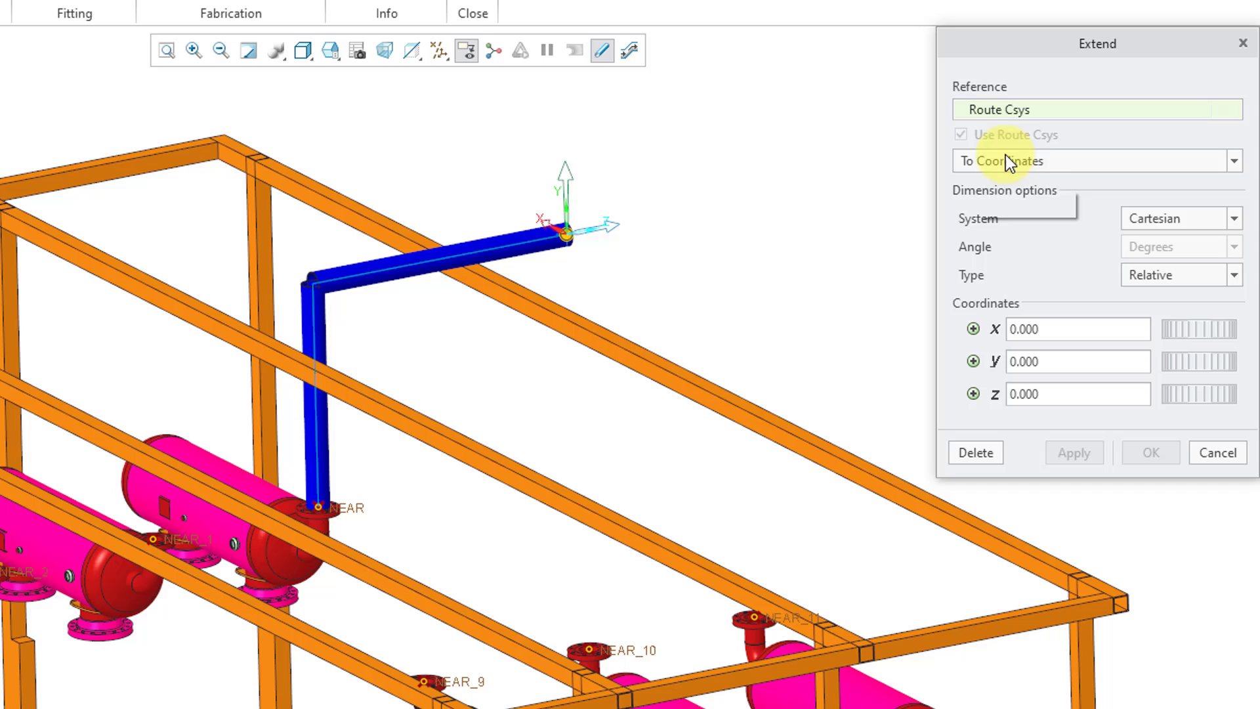
Switch the extend method to Along Csys Axis using the X axis
left_click(1046, 164)
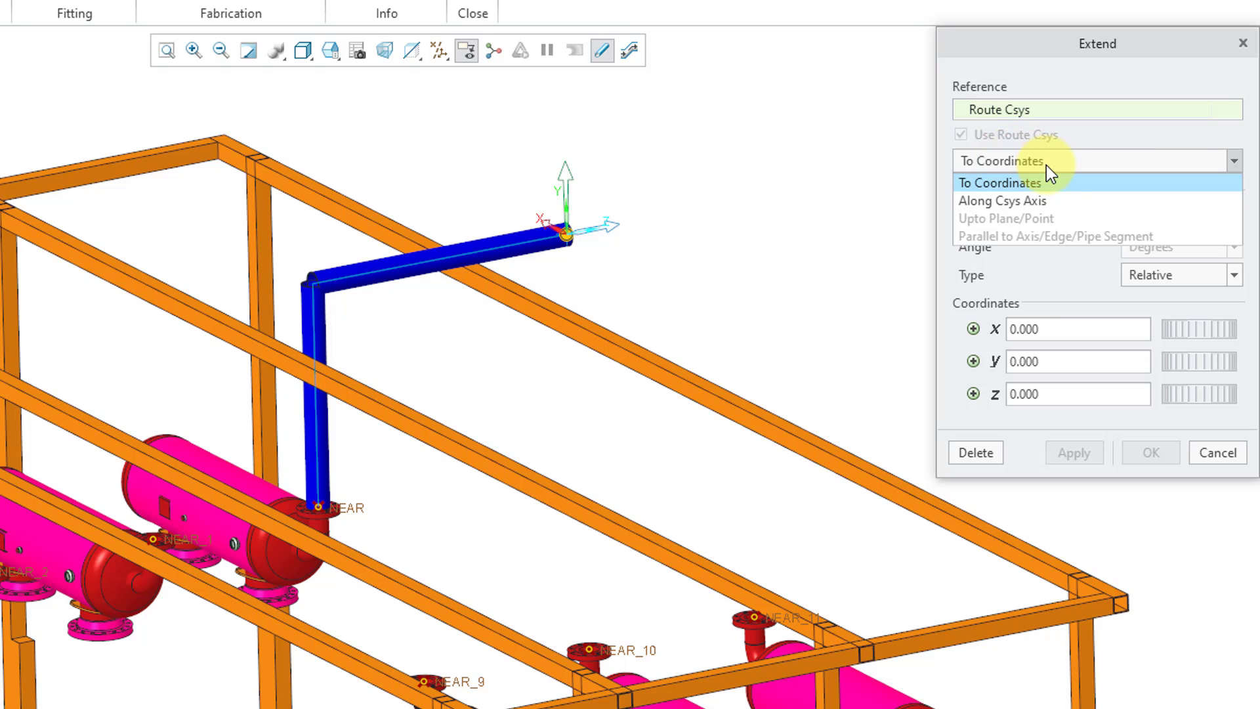
left_click(1052, 202)
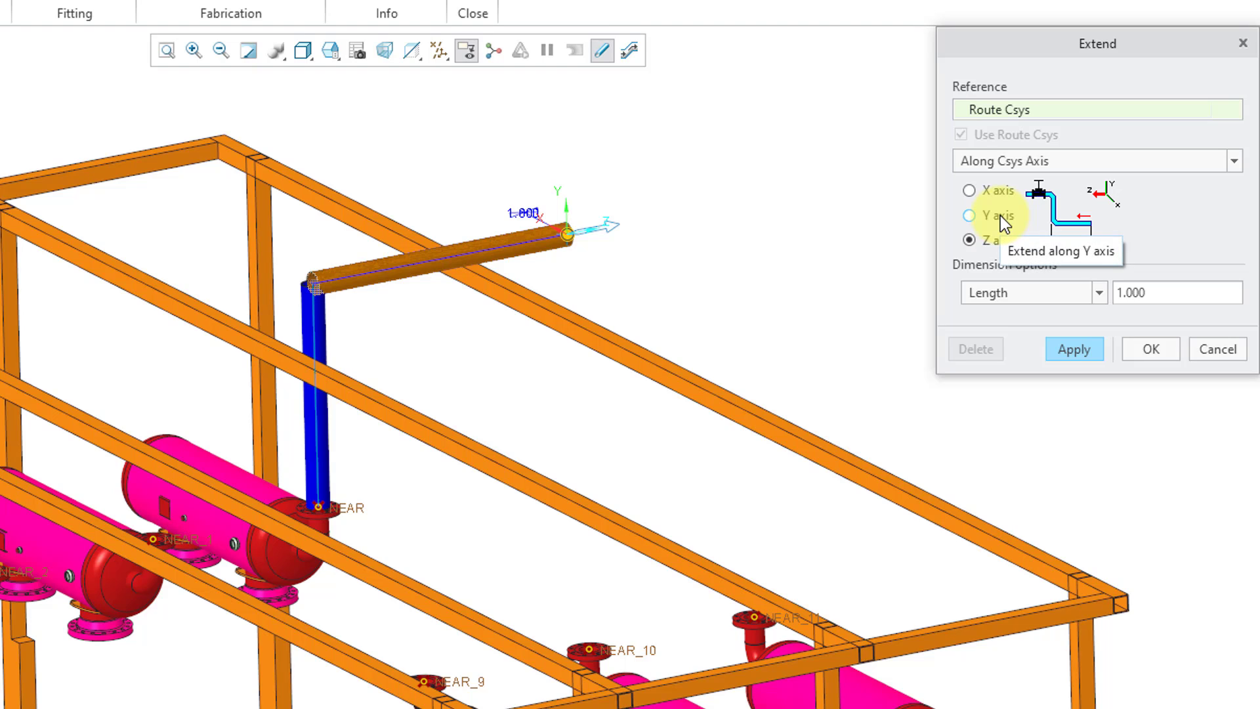
left_click(990, 197)
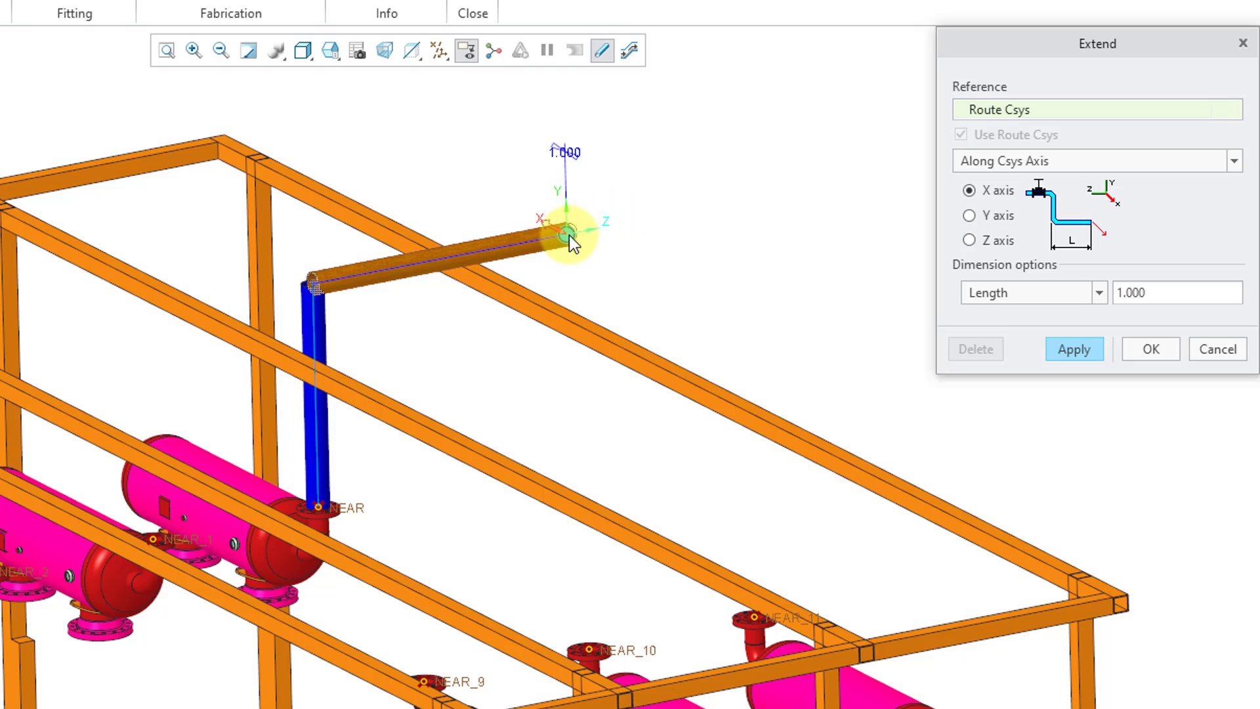
Set the extension length to 1800, keep the Length option, and apply the segment
left_click_drag(571, 234, 471, 126)
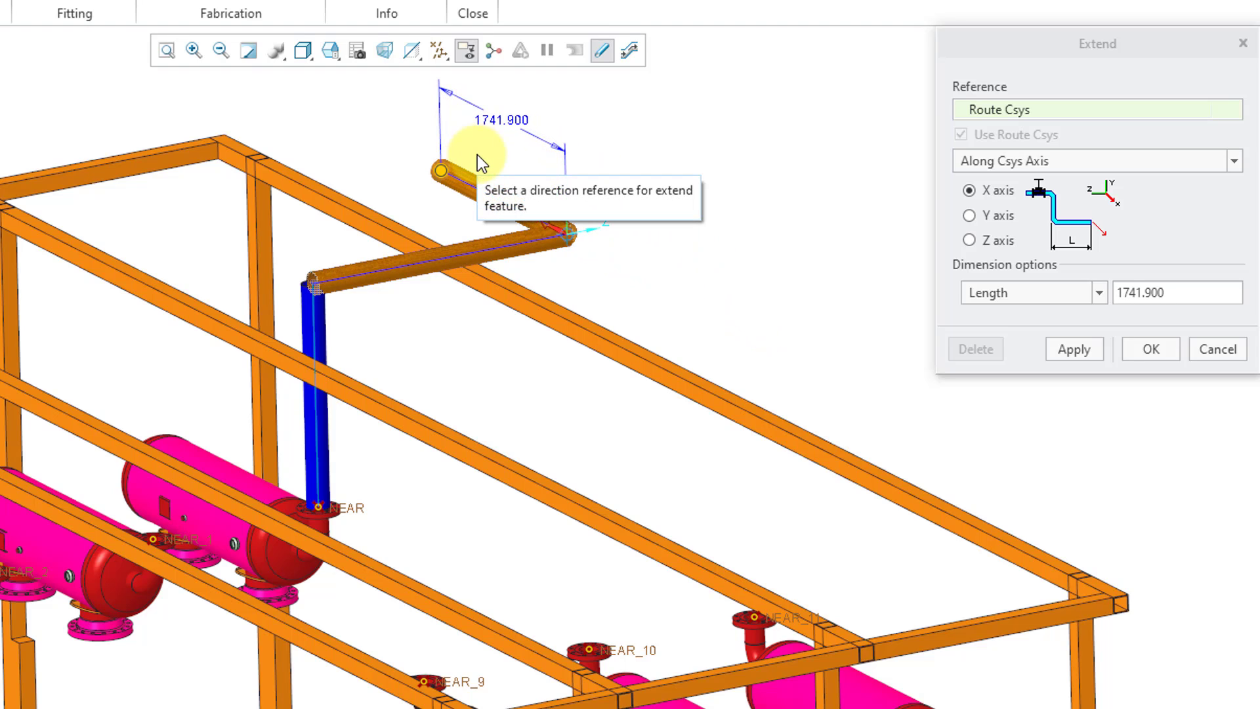
double_click(486, 122)
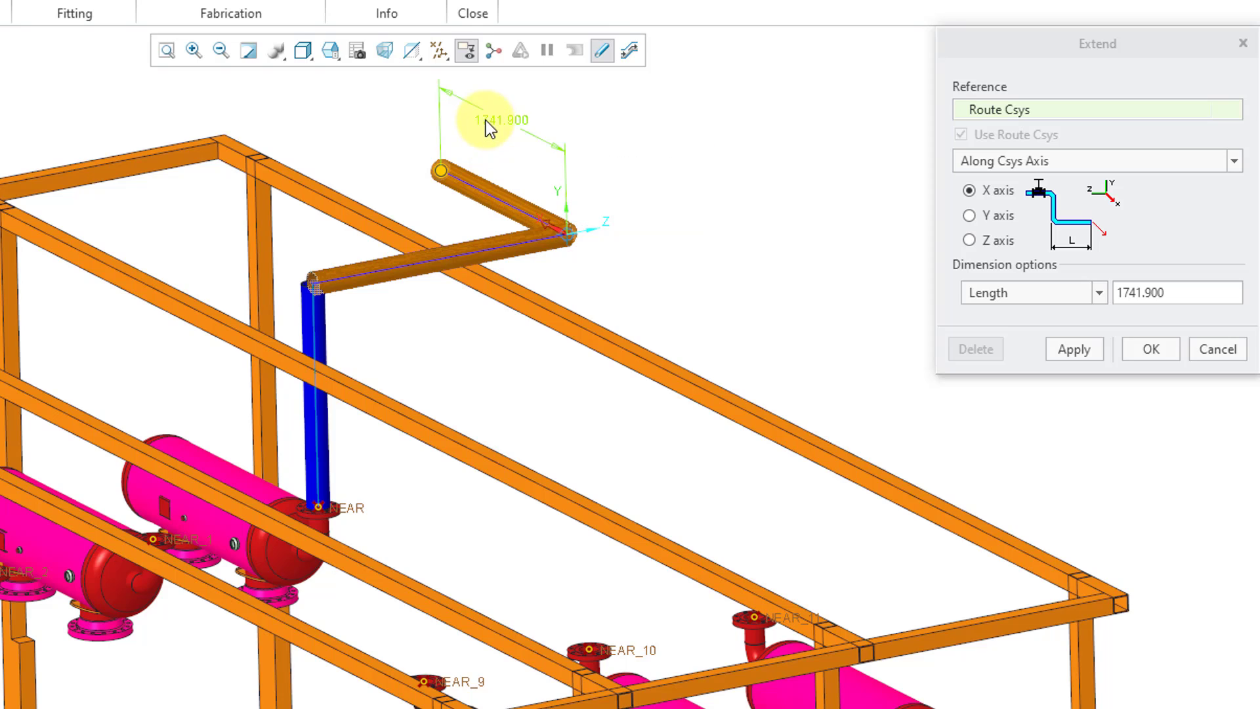
type("1800")
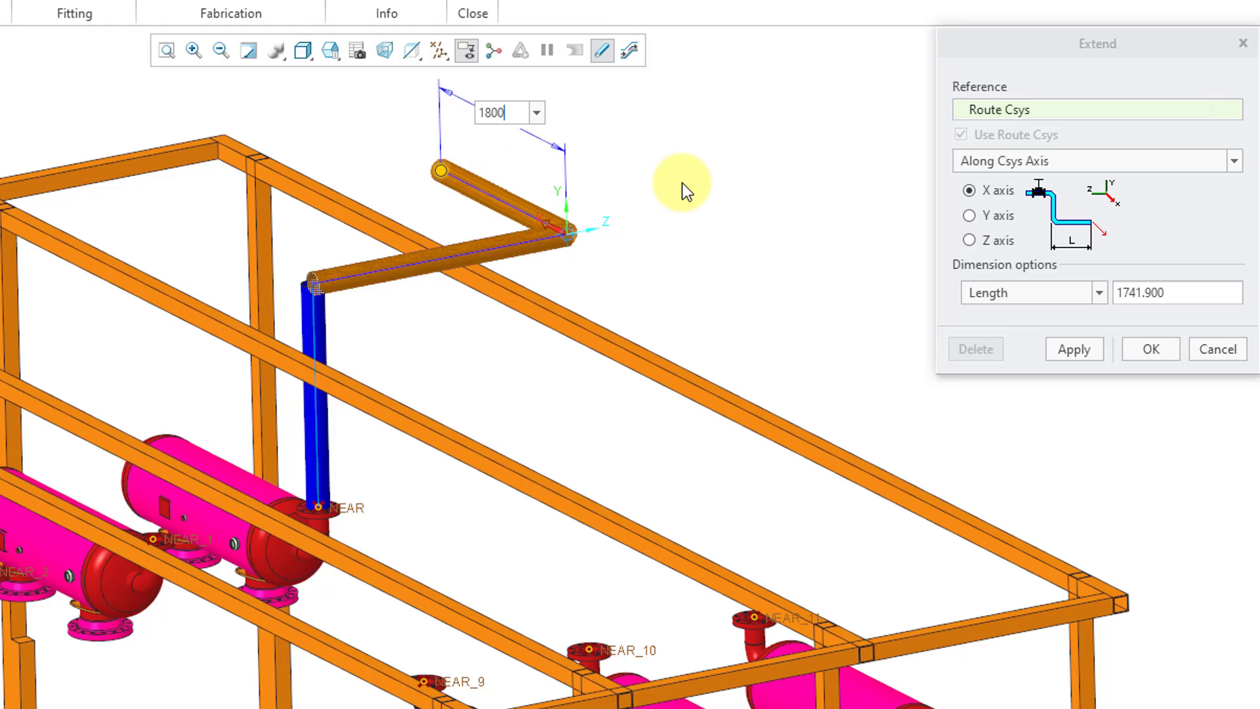
key("Return")
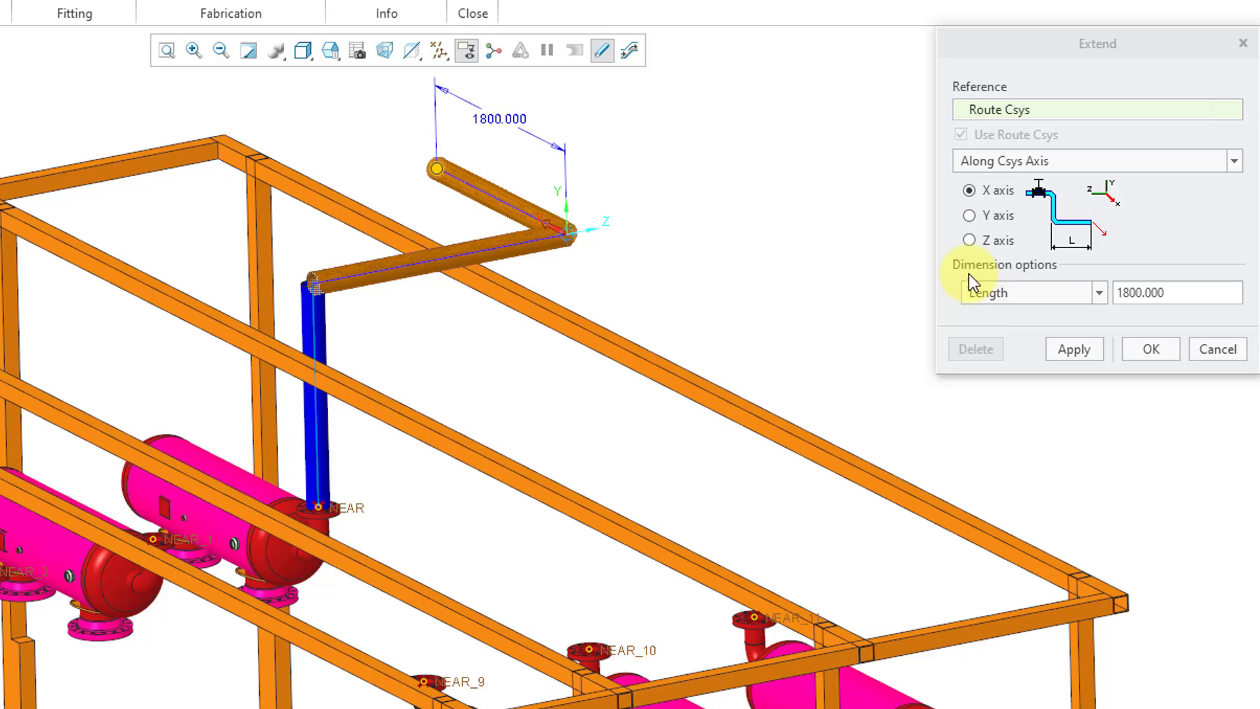
left_click(1042, 300)
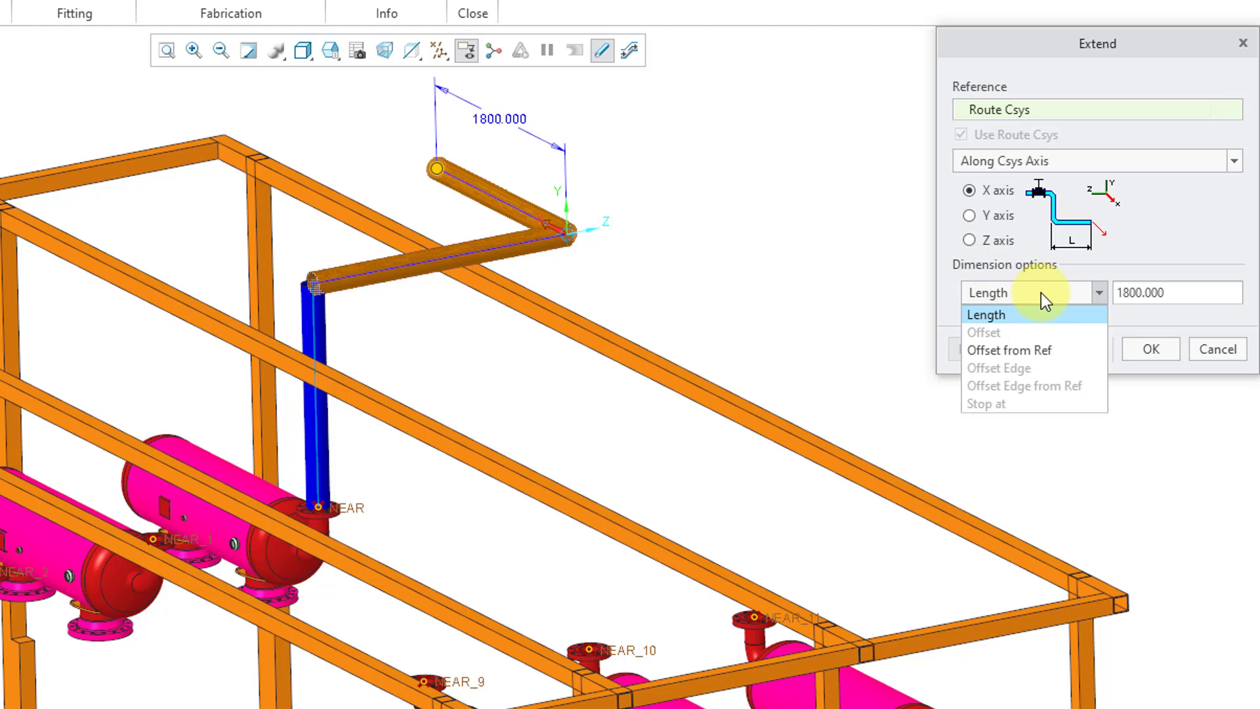
left_click(1037, 290)
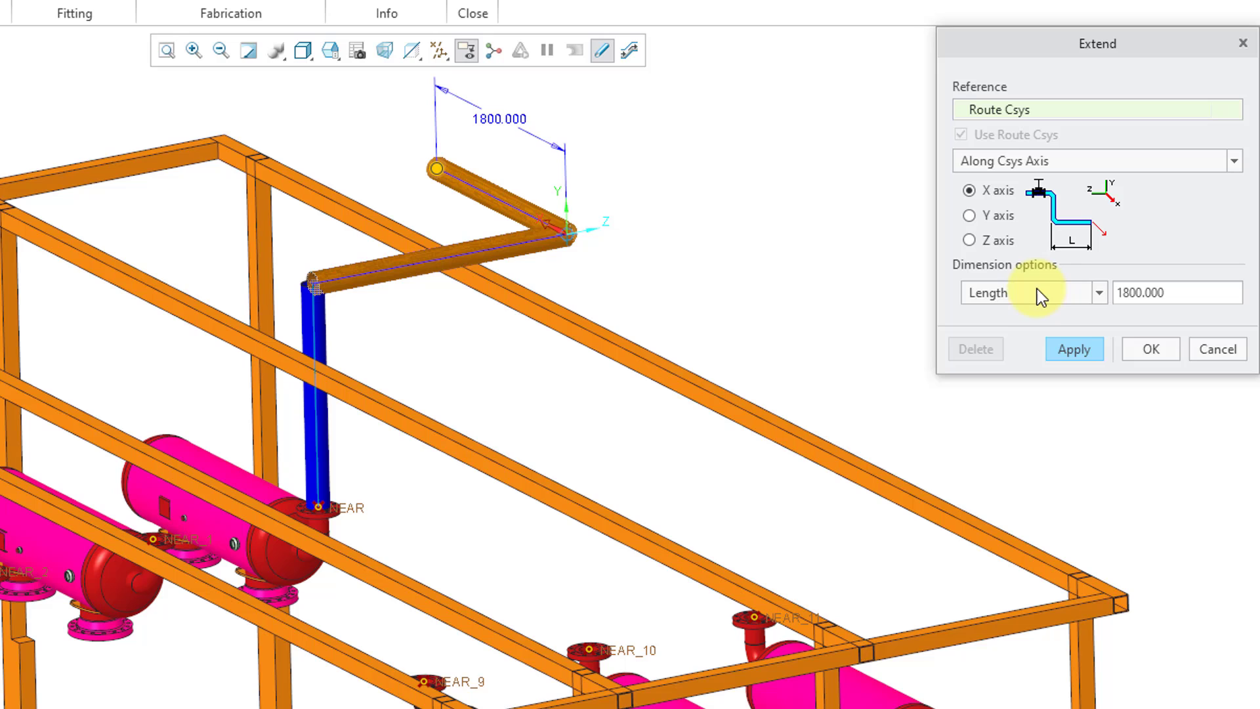
left_click(1075, 349)
Zoom out and turn on datum plane display
scroll(431, 656, "down", 3)
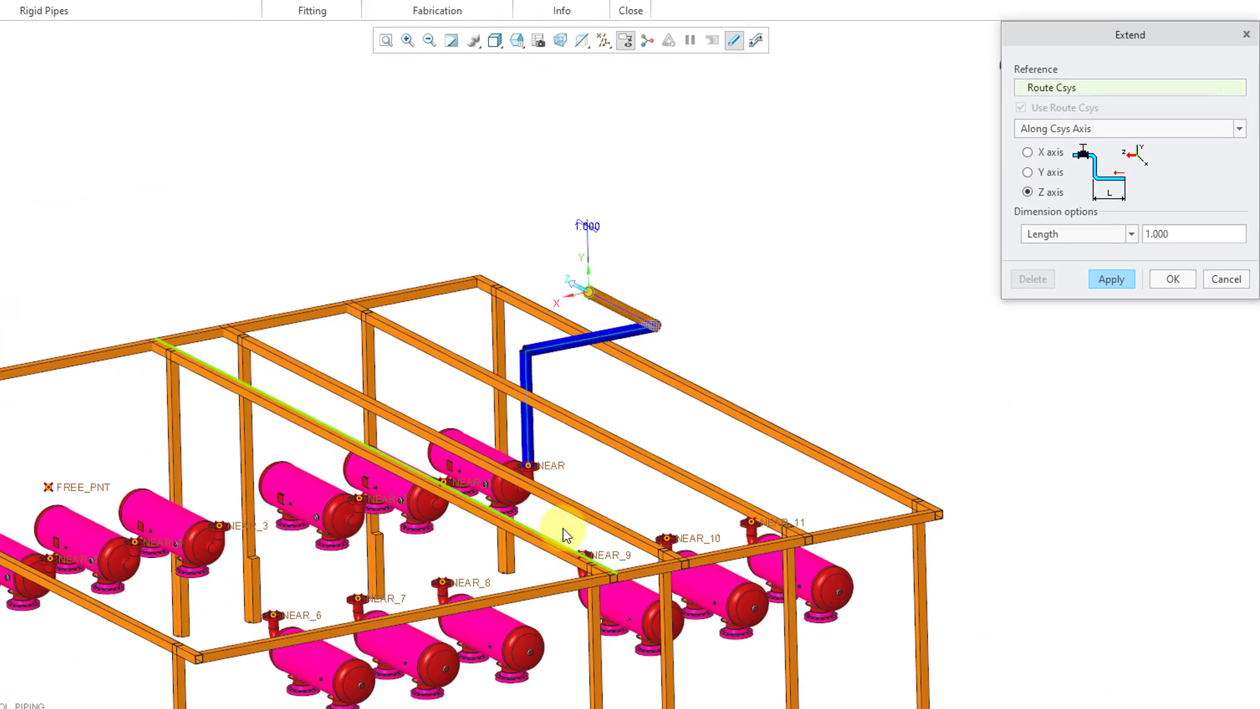
scroll(566, 535, "down", 3)
scroll(752, 224, "down", 2)
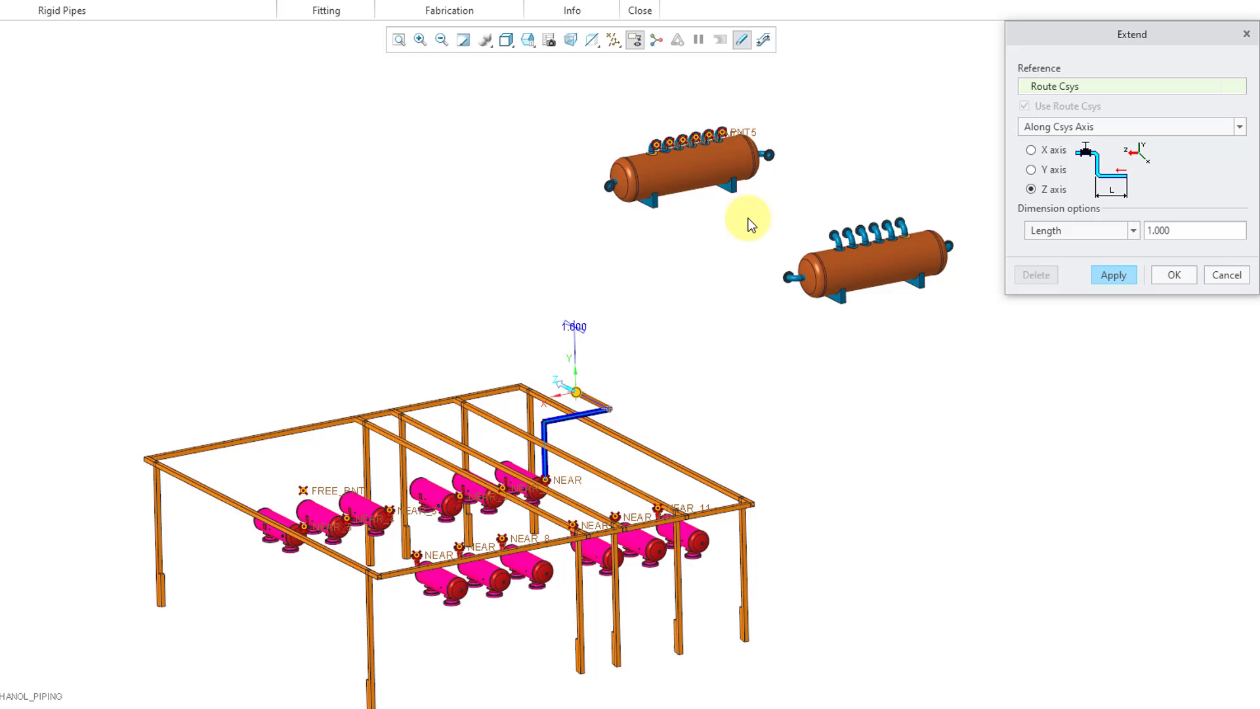
left_click(616, 41)
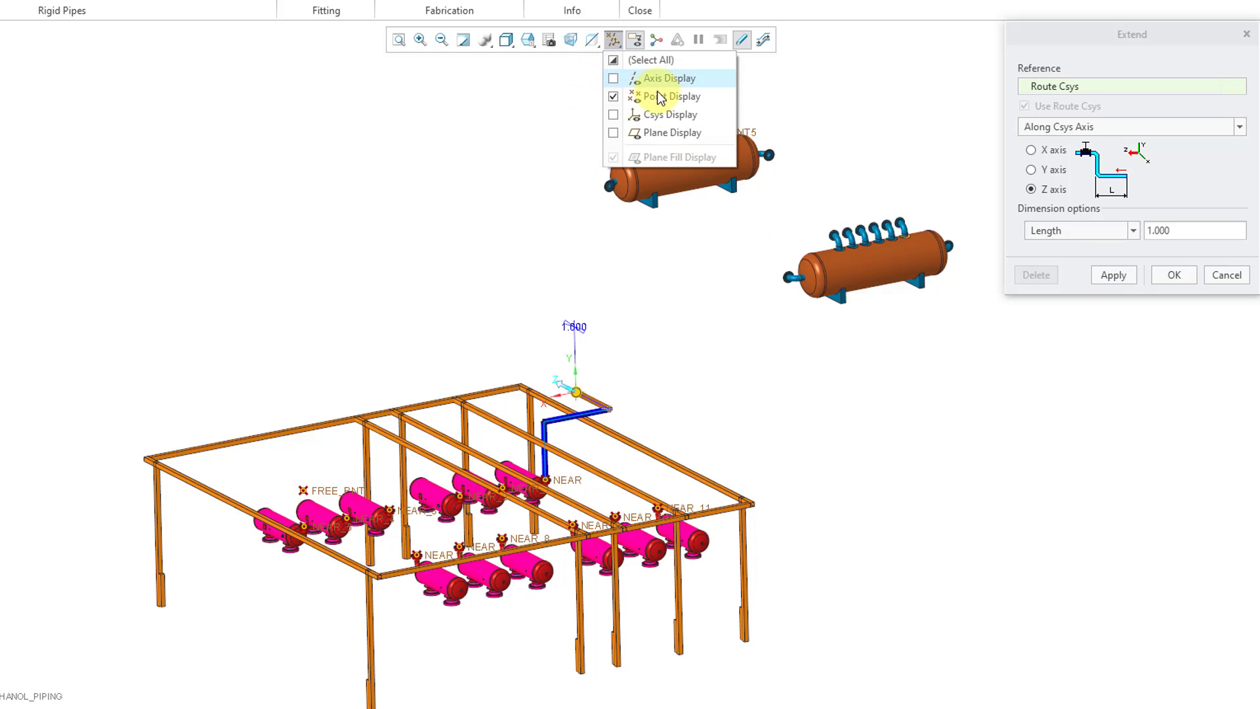
left_click(653, 132)
left_click(472, 119)
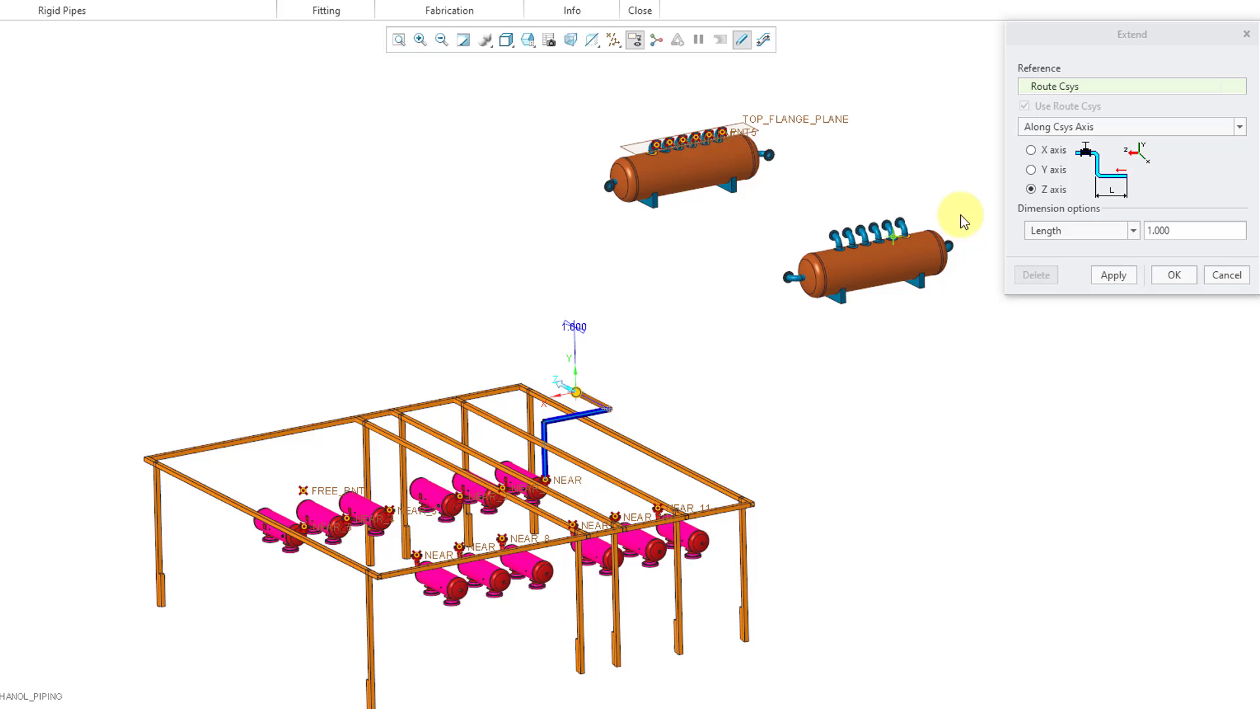
Extend along the Y axis with a 0 offset from TOP_FLANGE_PLANE
left_click(1031, 170)
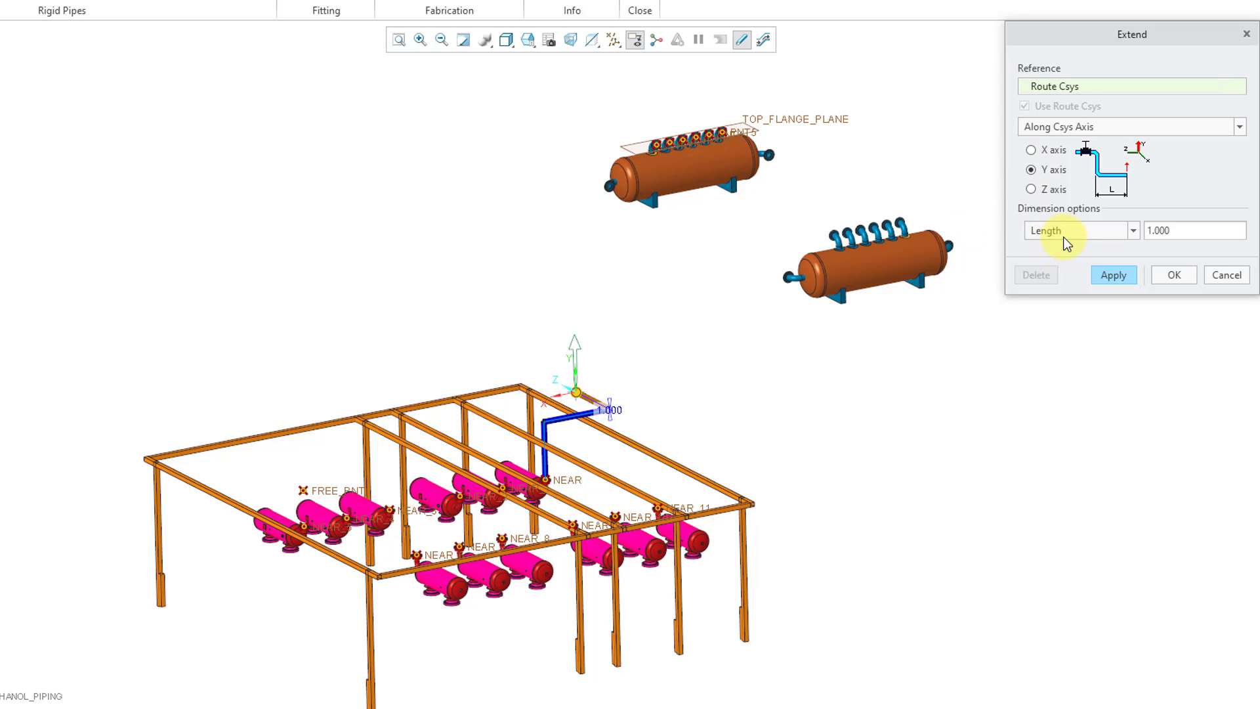
left_click(1063, 235)
left_click(1082, 276)
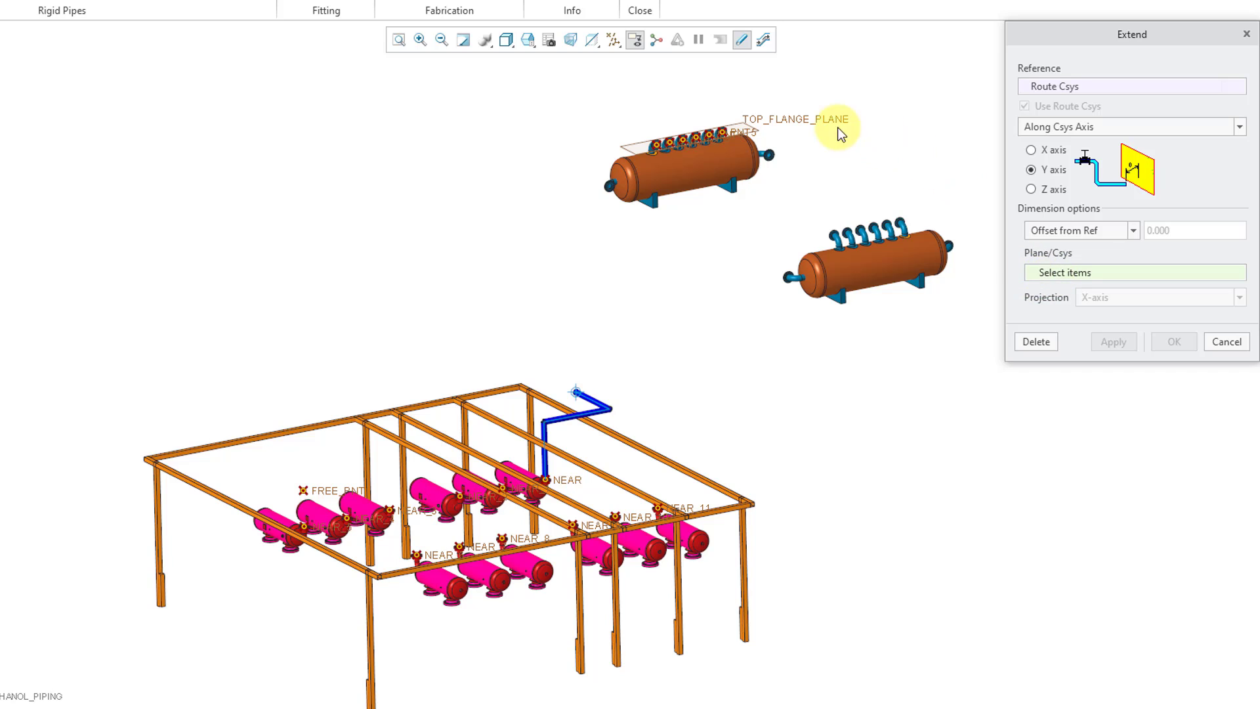
left_click(821, 119)
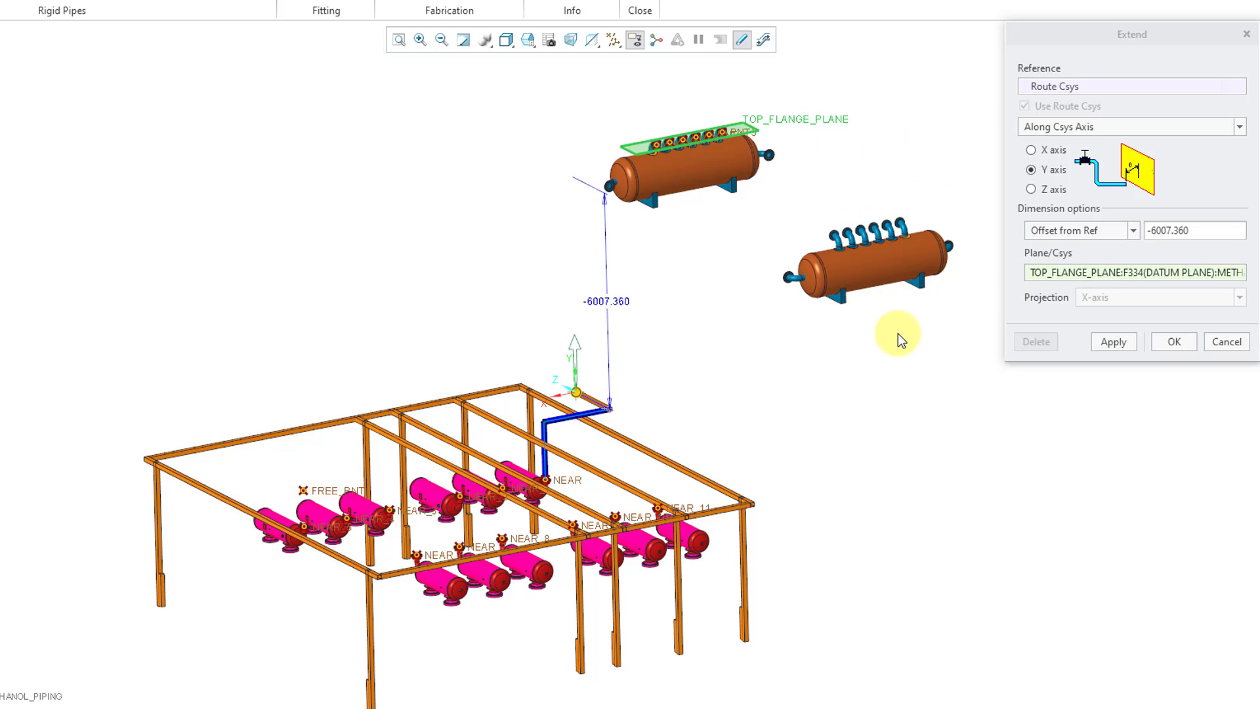
double_click(620, 305)
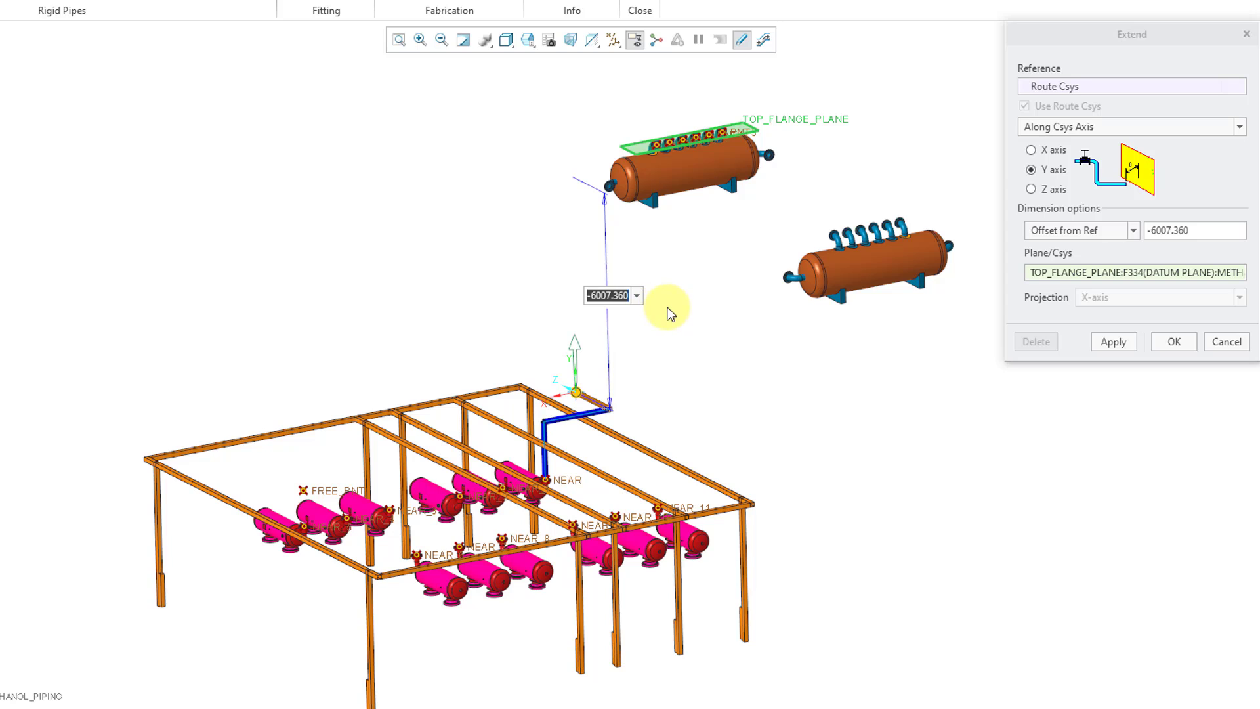
type("0")
key("Return")
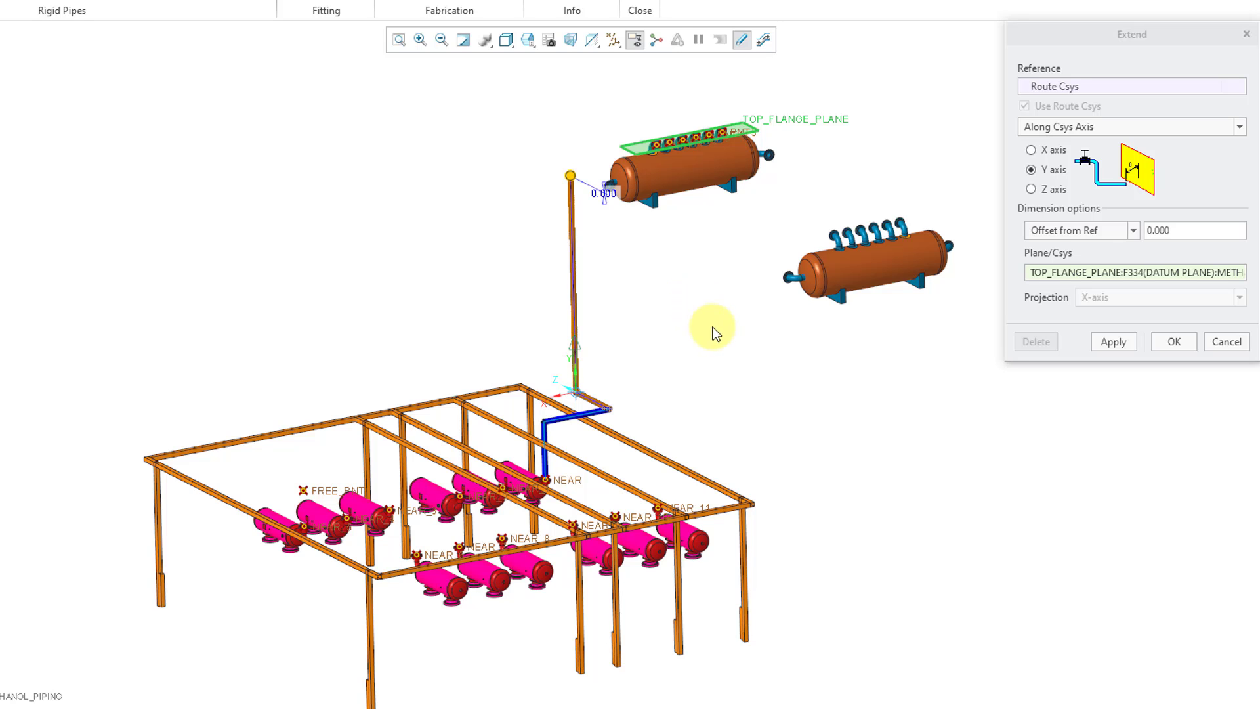
Finish the previous extension and start a new Extend referenced to ASM_DEF_CSYS
left_click(1174, 341)
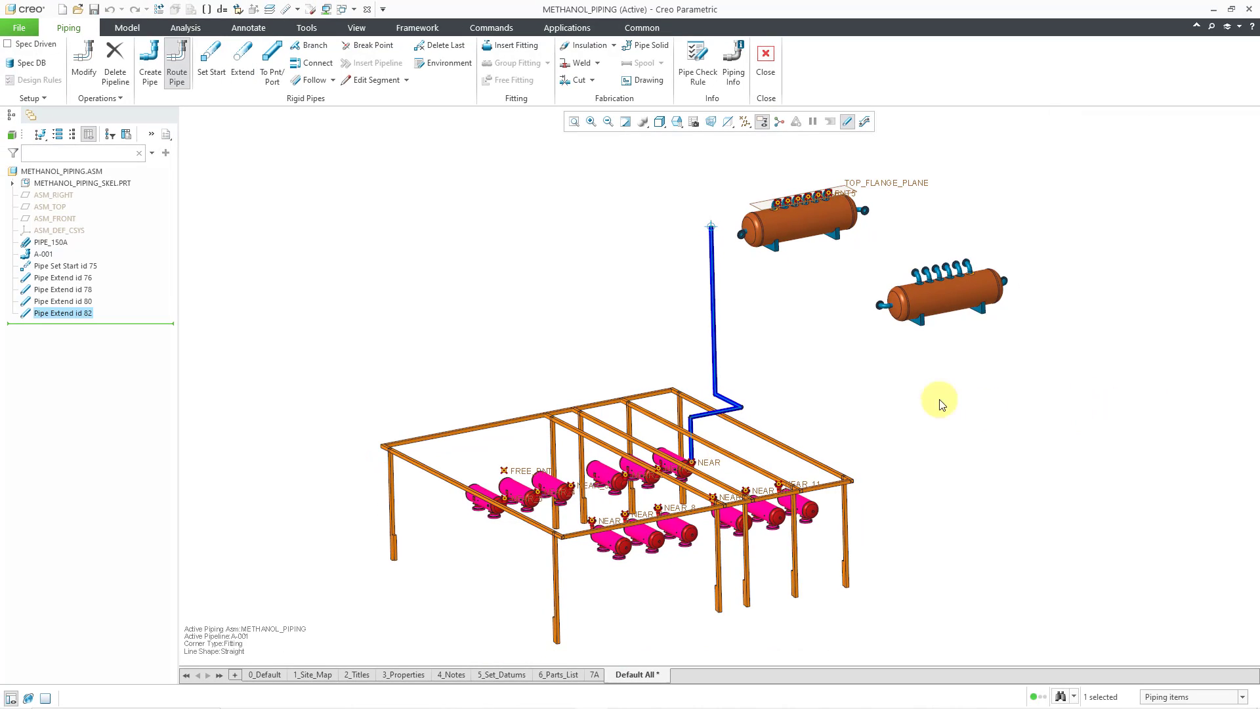
left_click(910, 387)
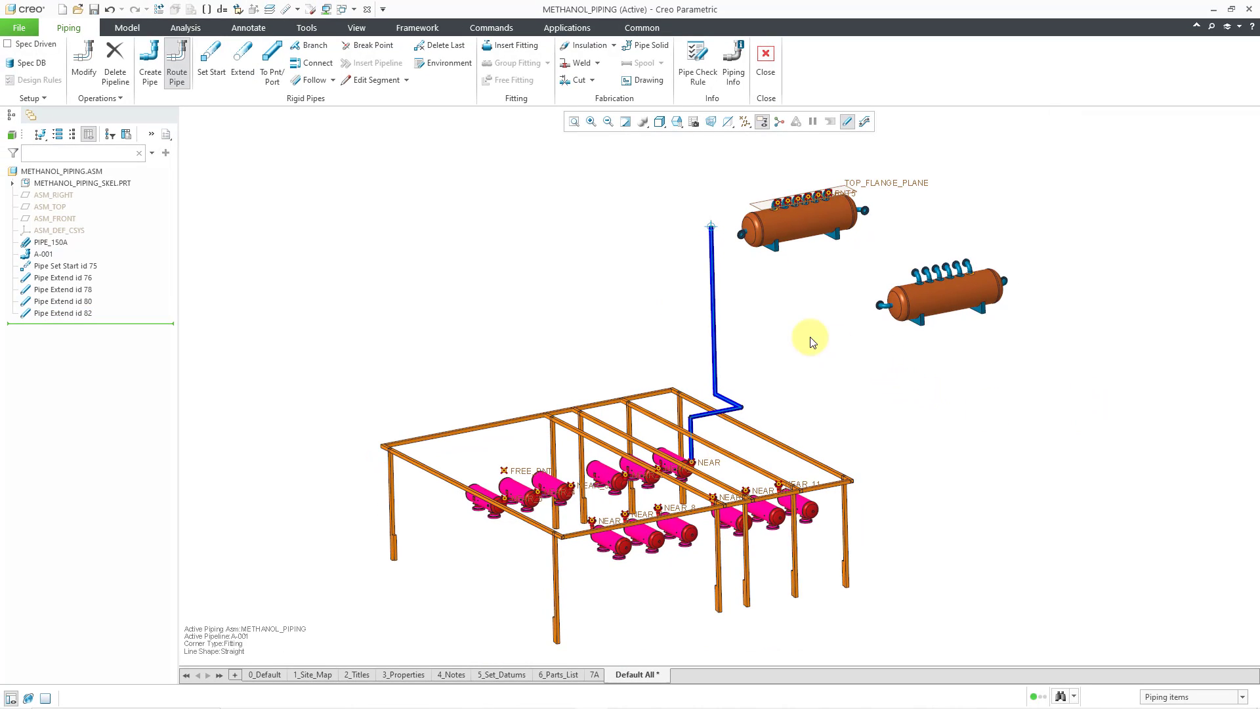
left_click(244, 75)
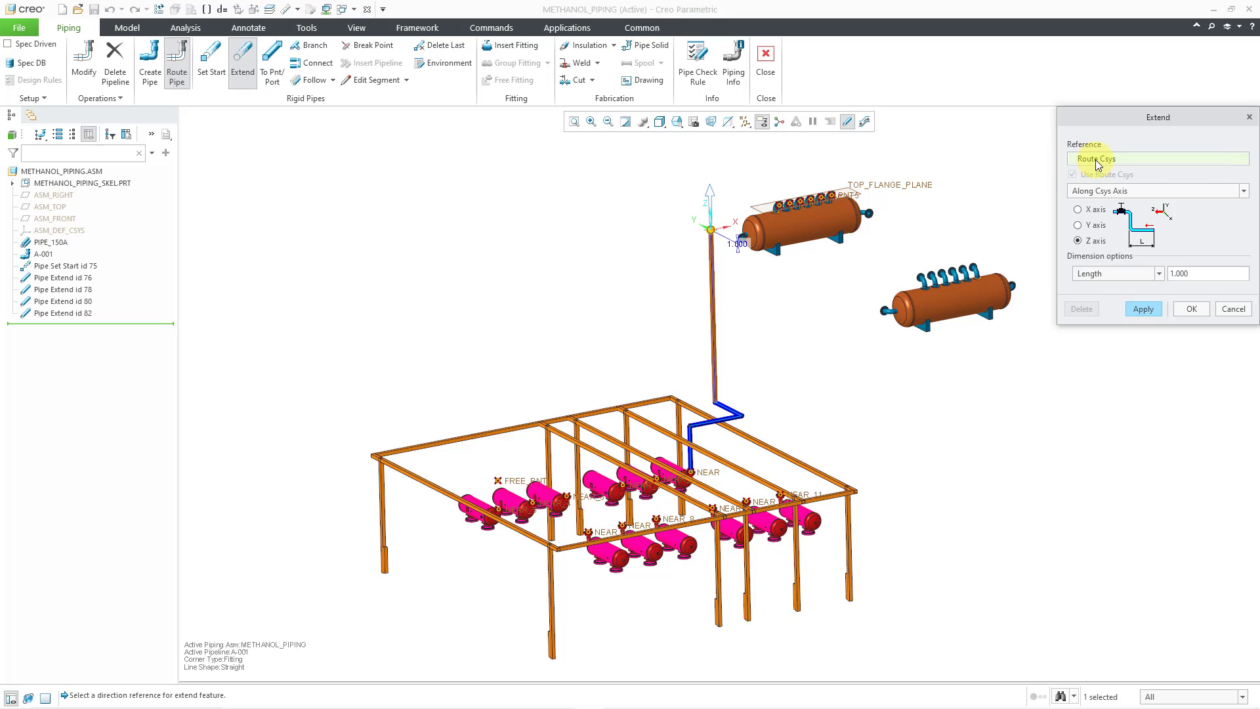
left_click(1185, 698)
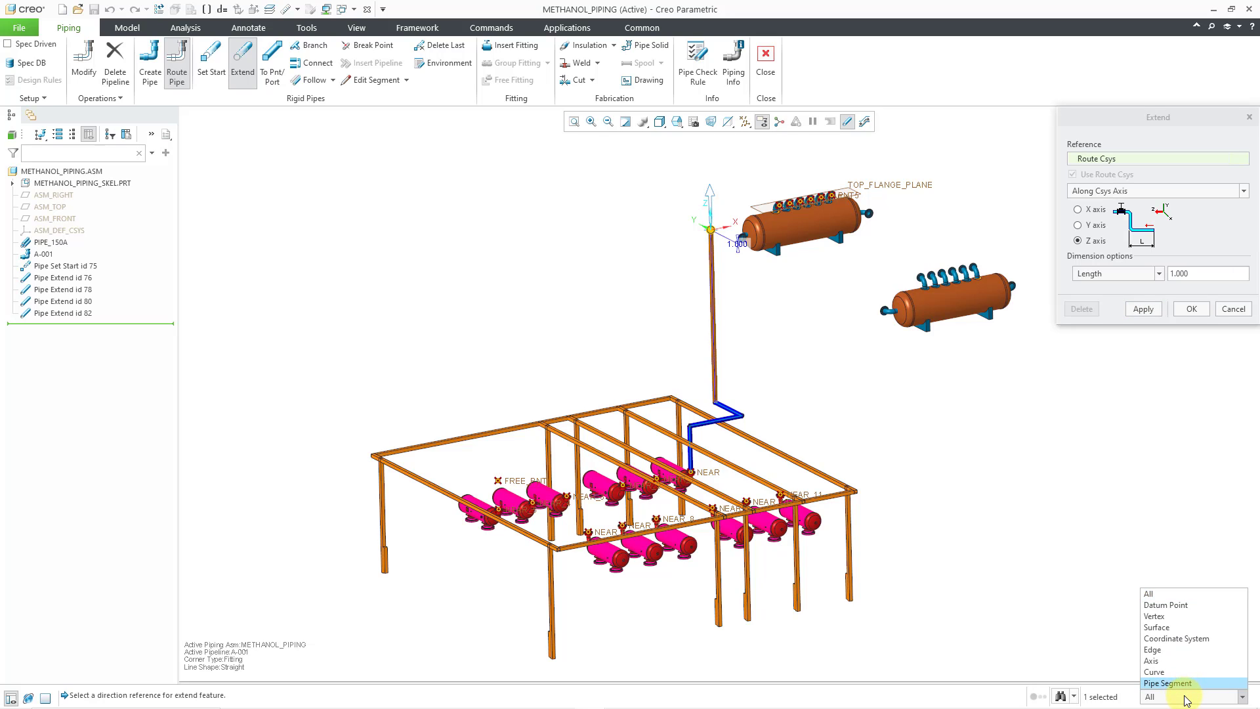
left_click(1198, 638)
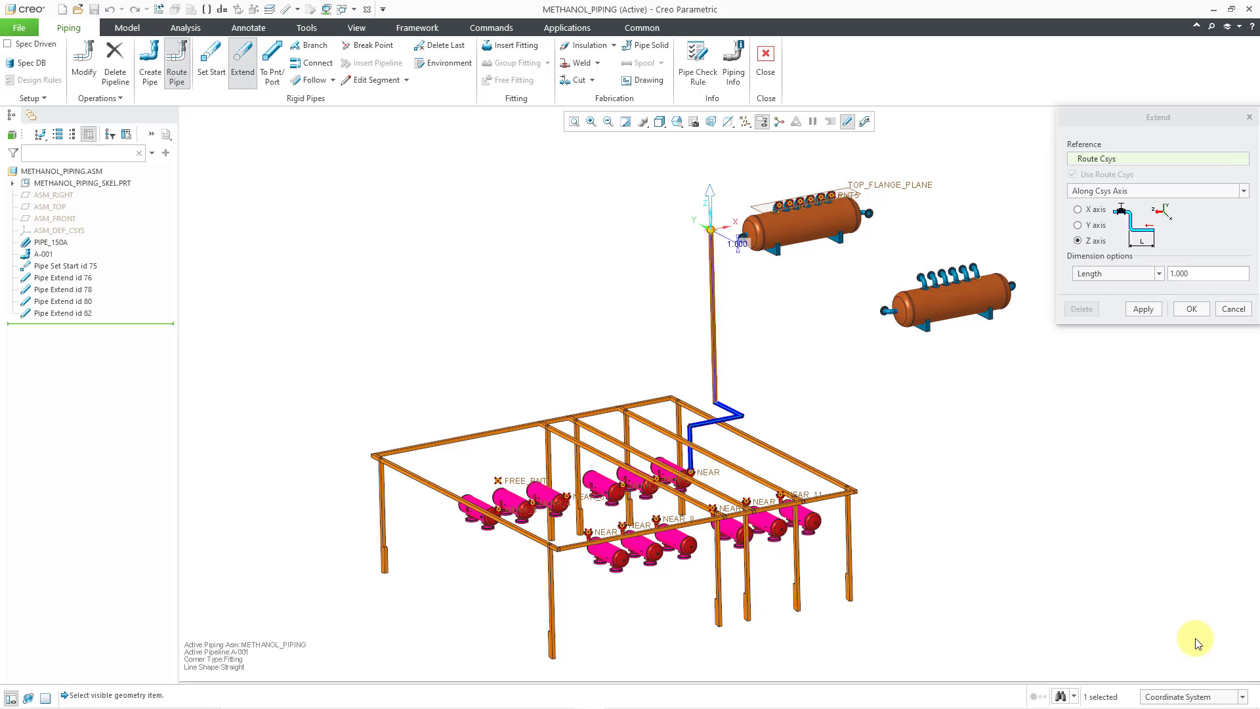
left_click(68, 230)
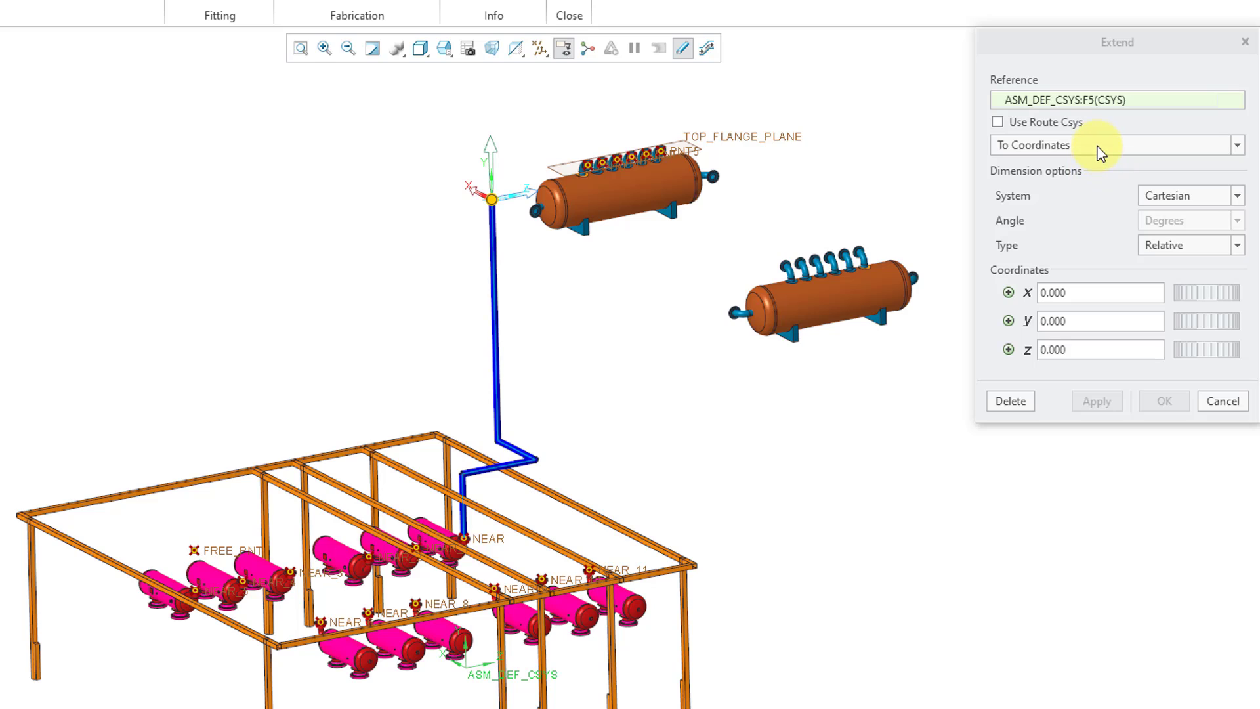
Change the extend method from To Coordinates to Along Csys Axis on Z
left_click(1101, 147)
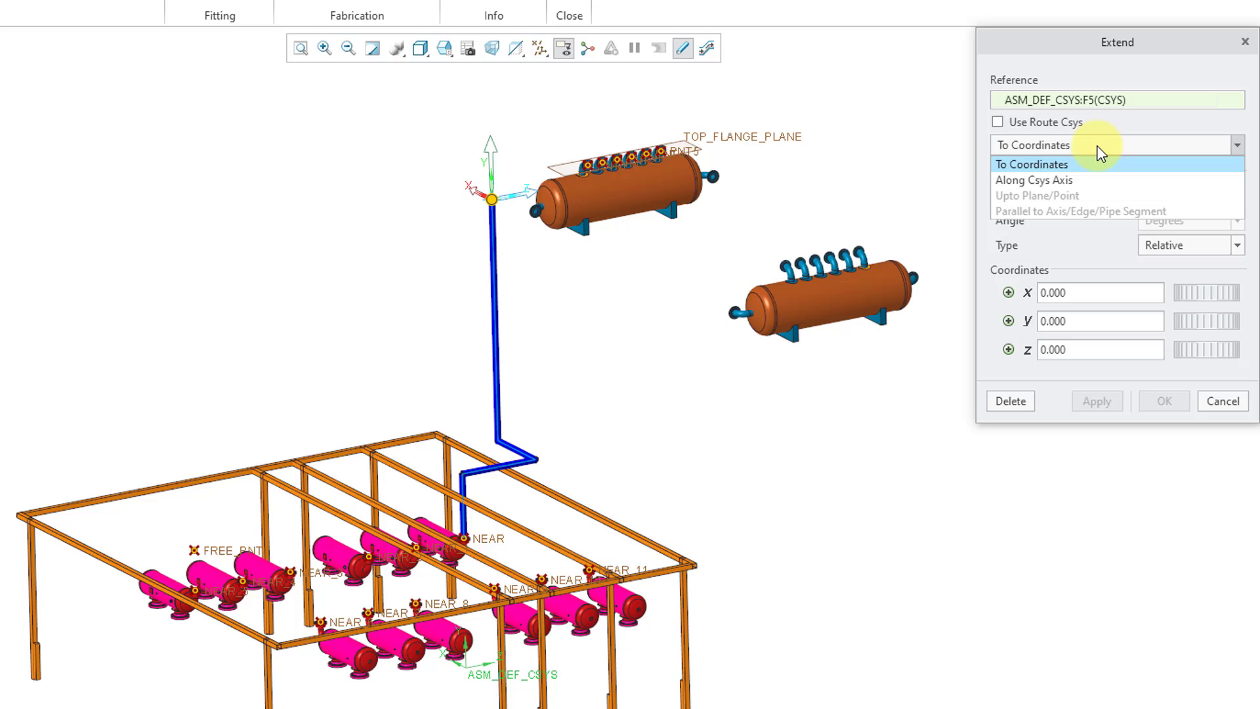
left_click(1094, 145)
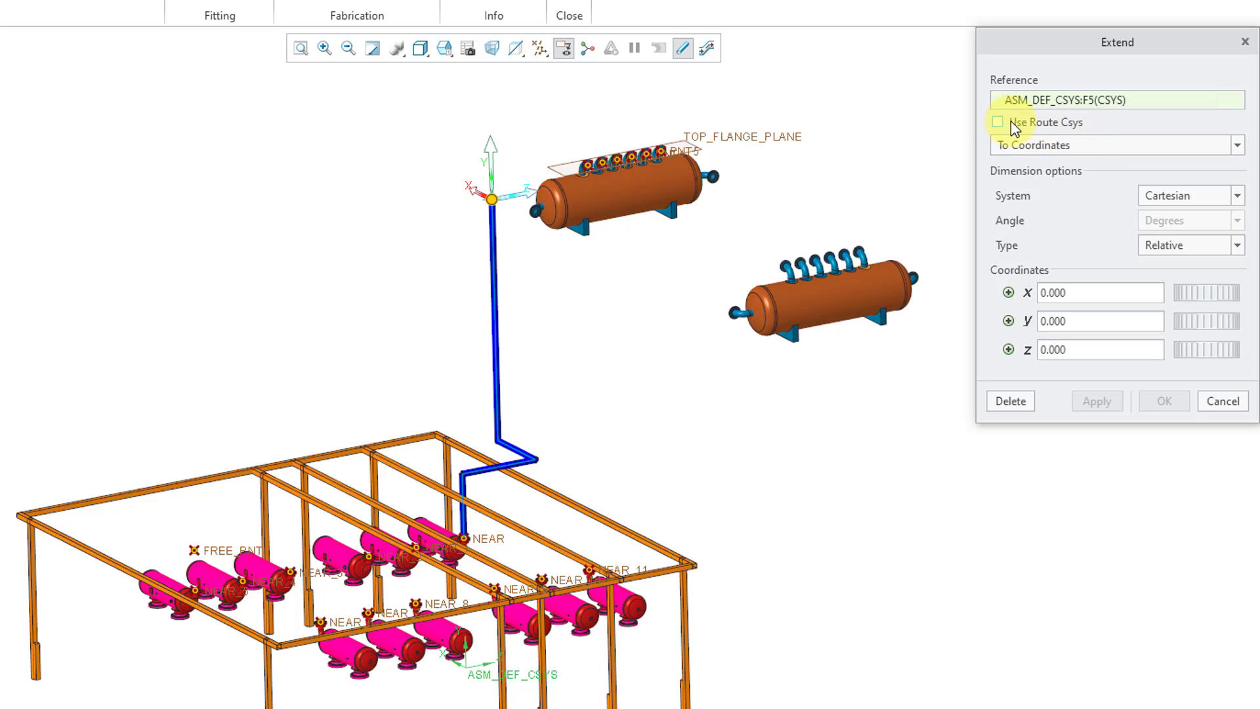
left_click(1050, 146)
left_click(1055, 178)
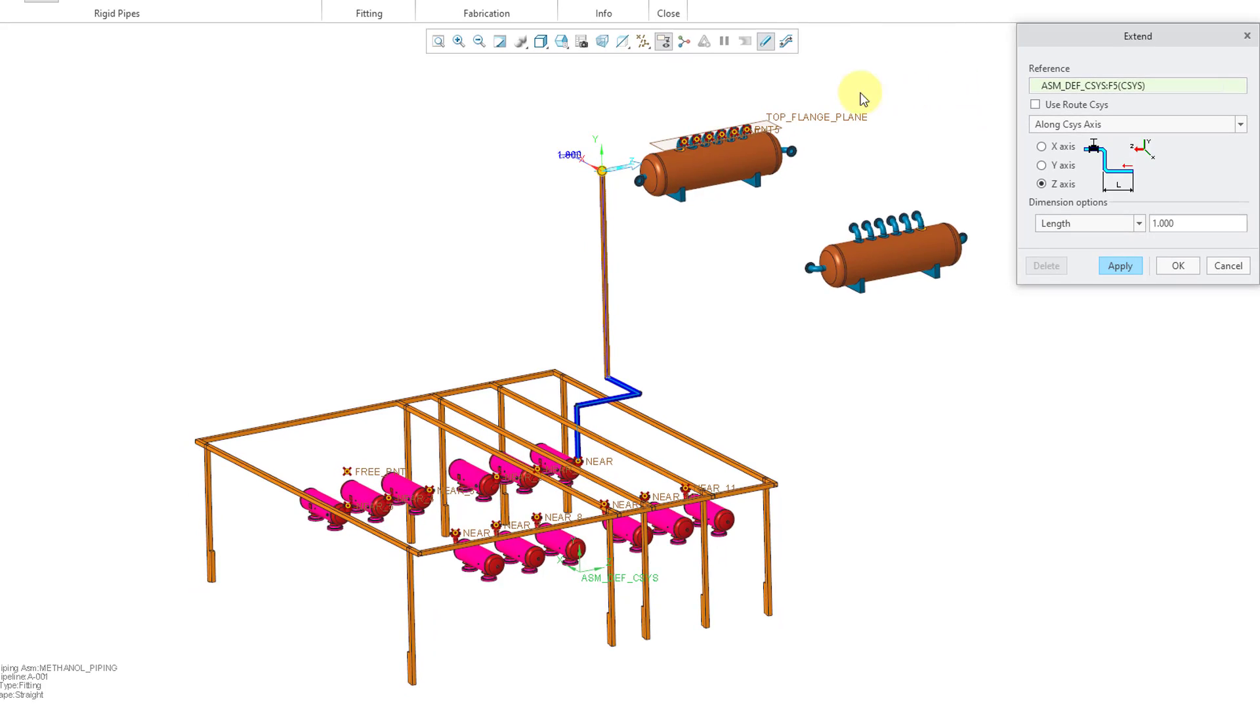
Zoom in, hide datum planes and points, and show coordinate systems
scroll(863, 98, "up", 3)
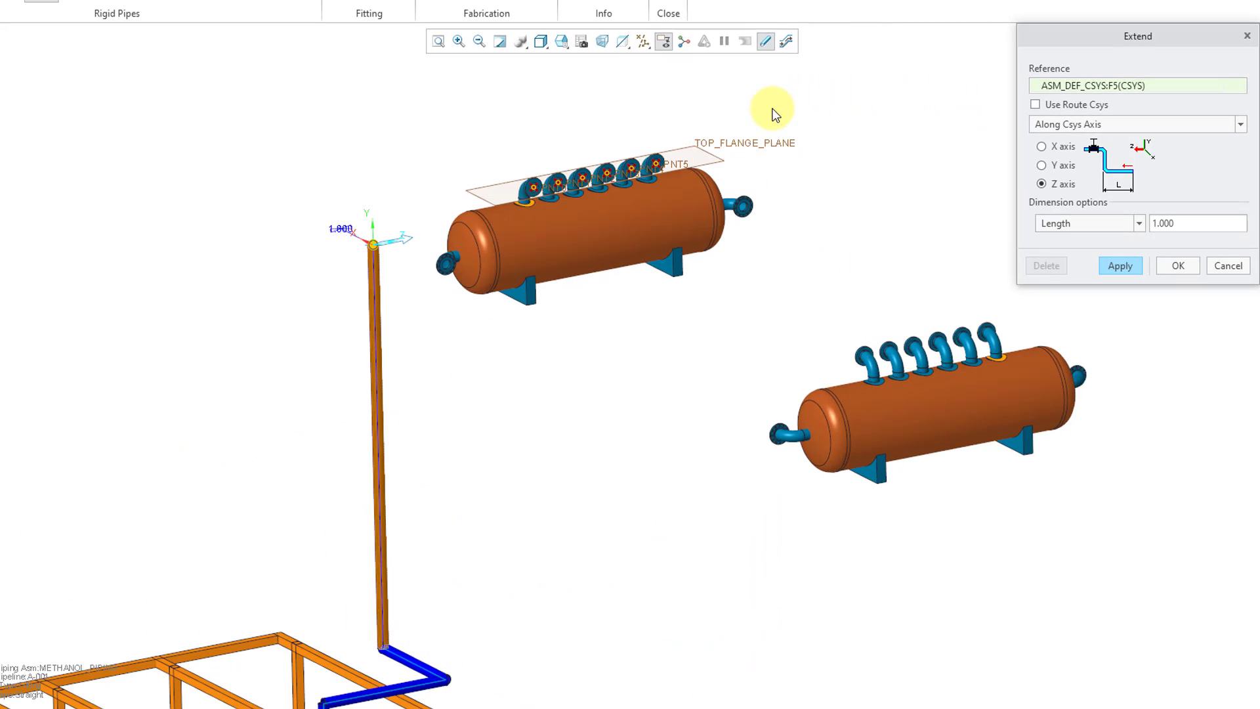
scroll(544, 191, "up", 4)
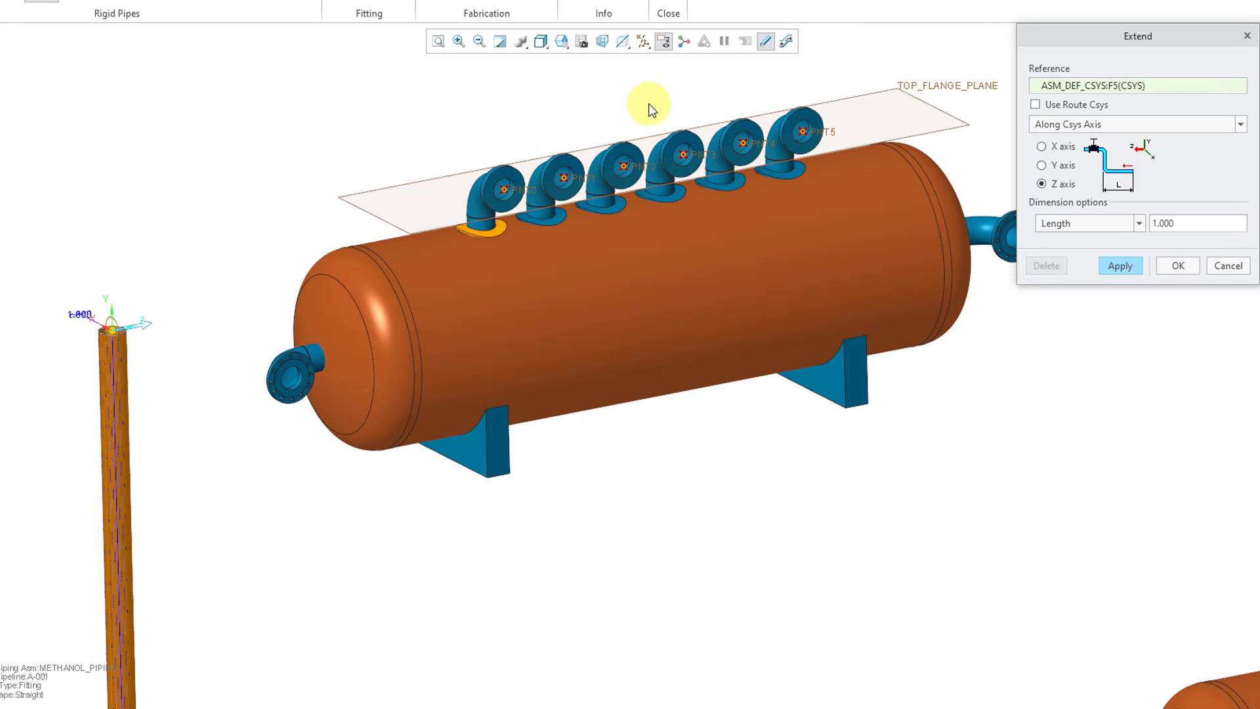
left_click(647, 43)
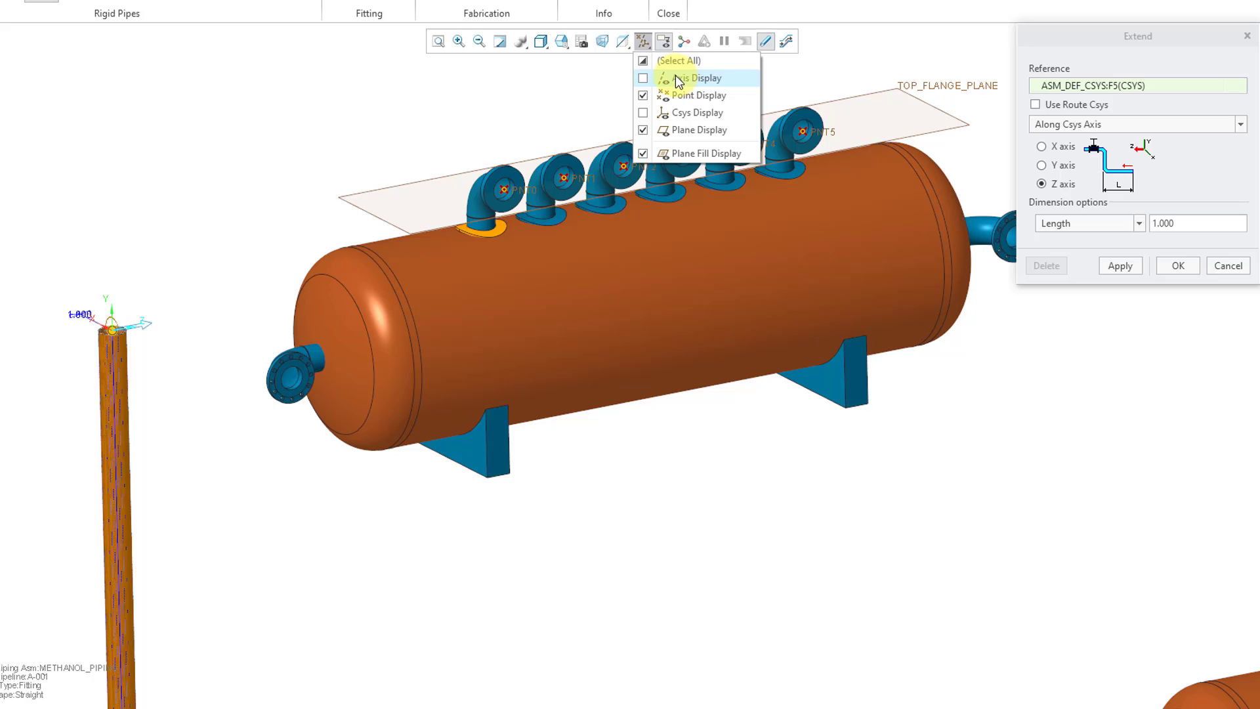
left_click(691, 130)
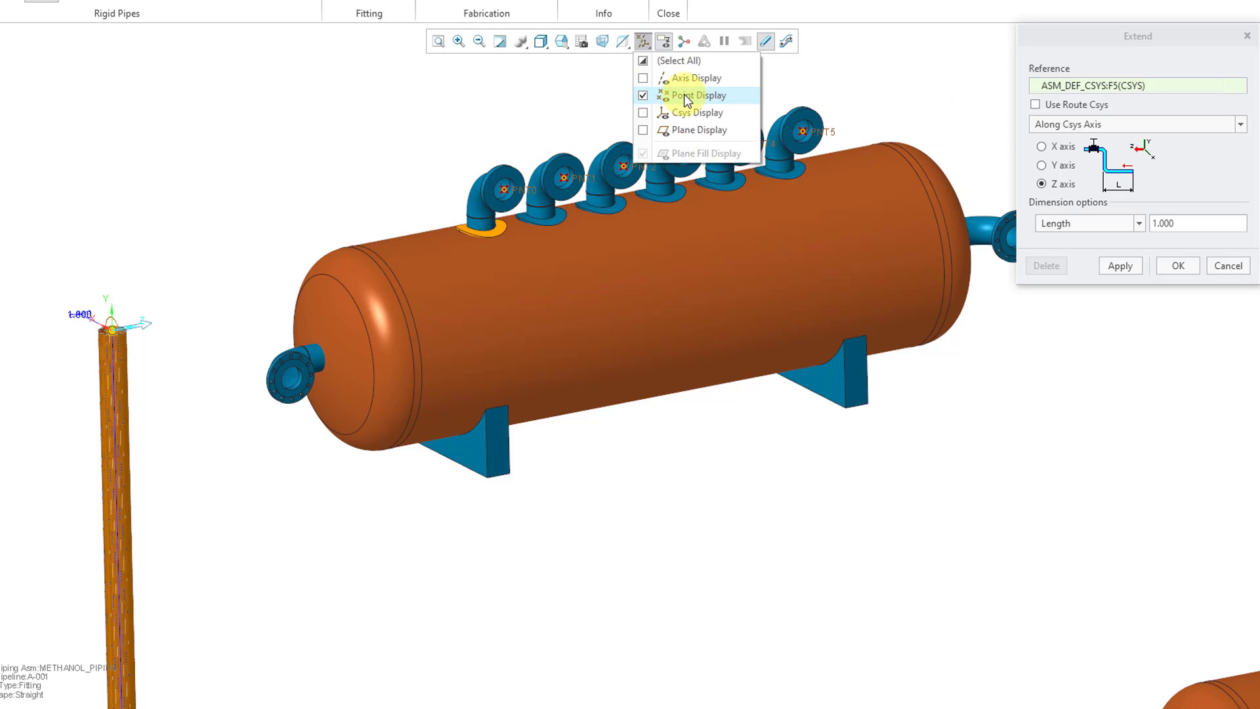
left_click(684, 95)
left_click(683, 114)
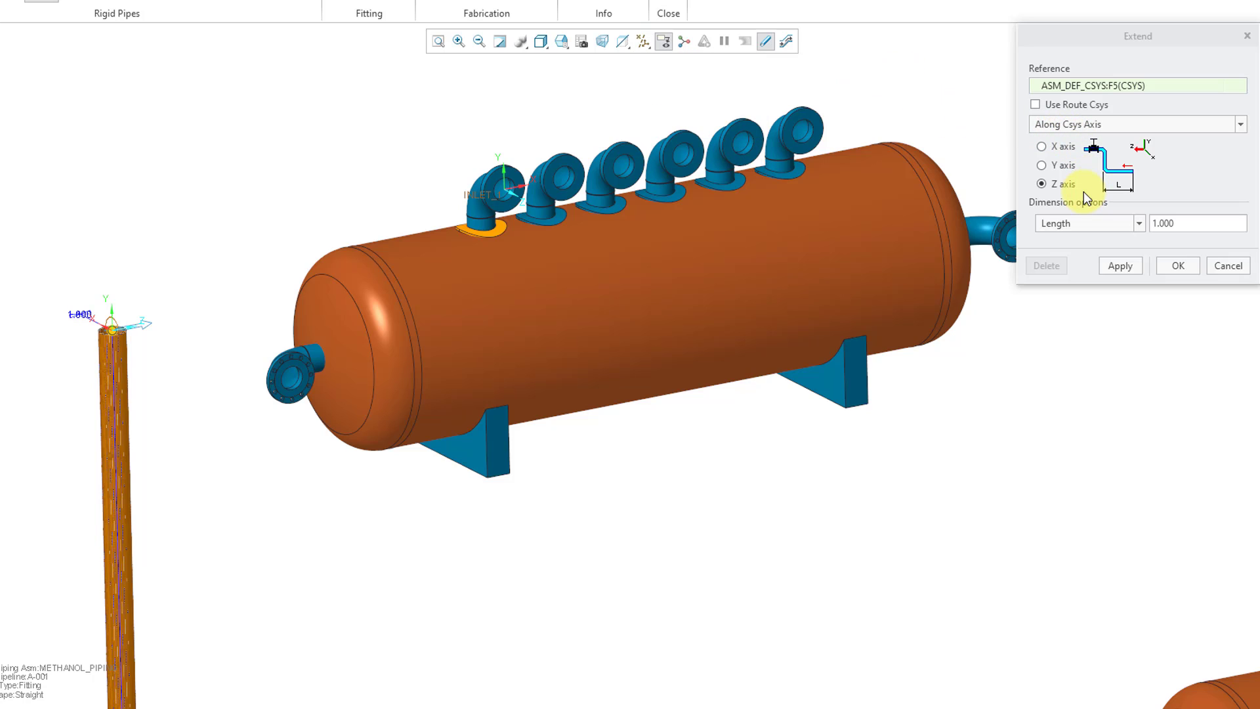
Set the Z-axis extension to a 0 offset from the INLET_1 csys and commit it
left_click(1080, 223)
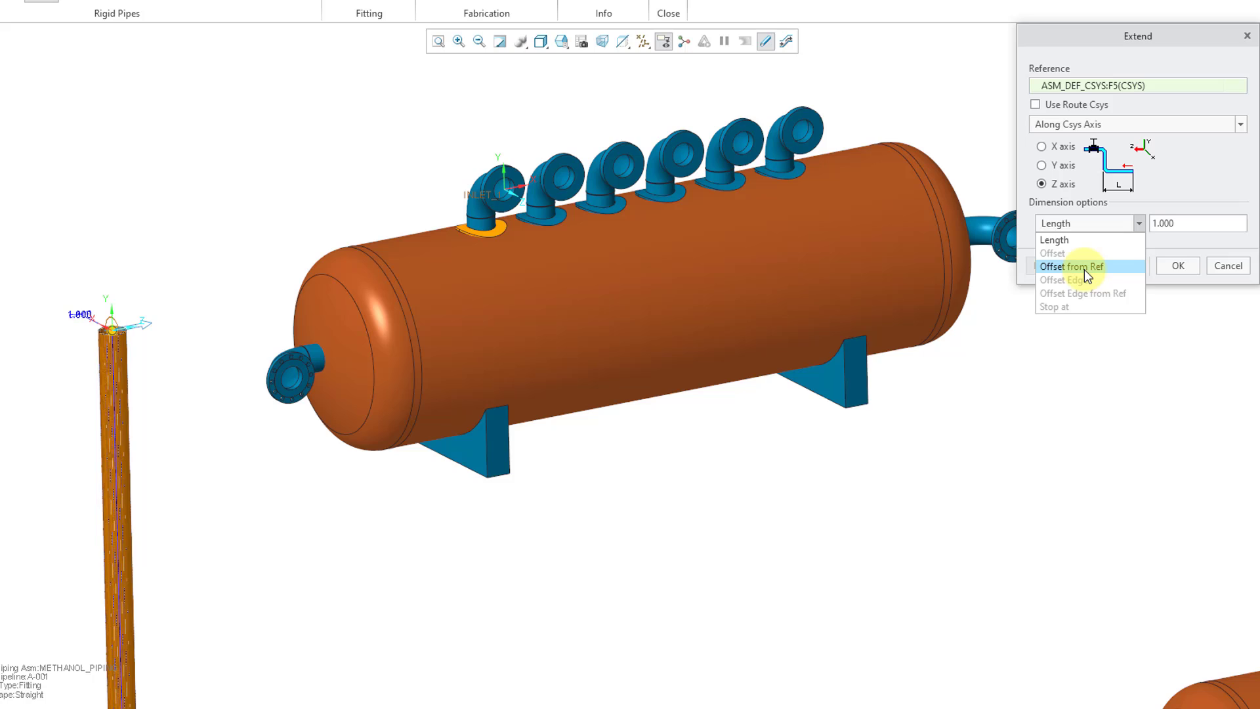
left_click(1085, 266)
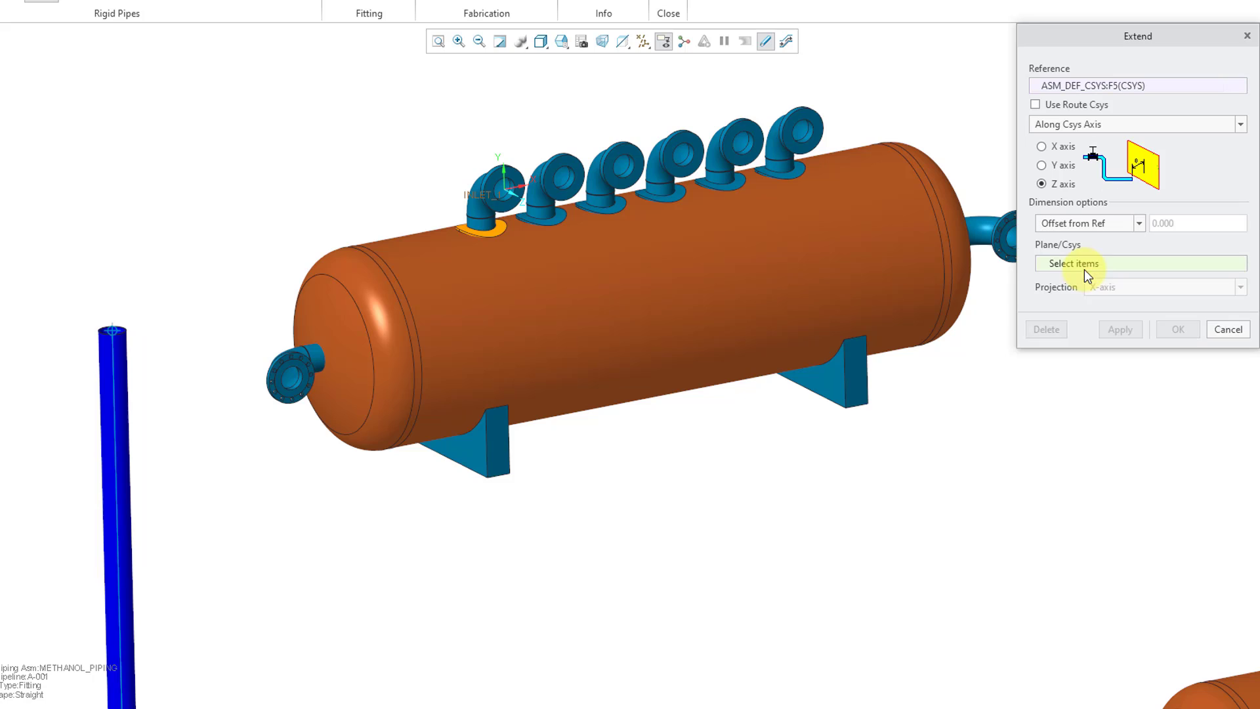
left_click(515, 197)
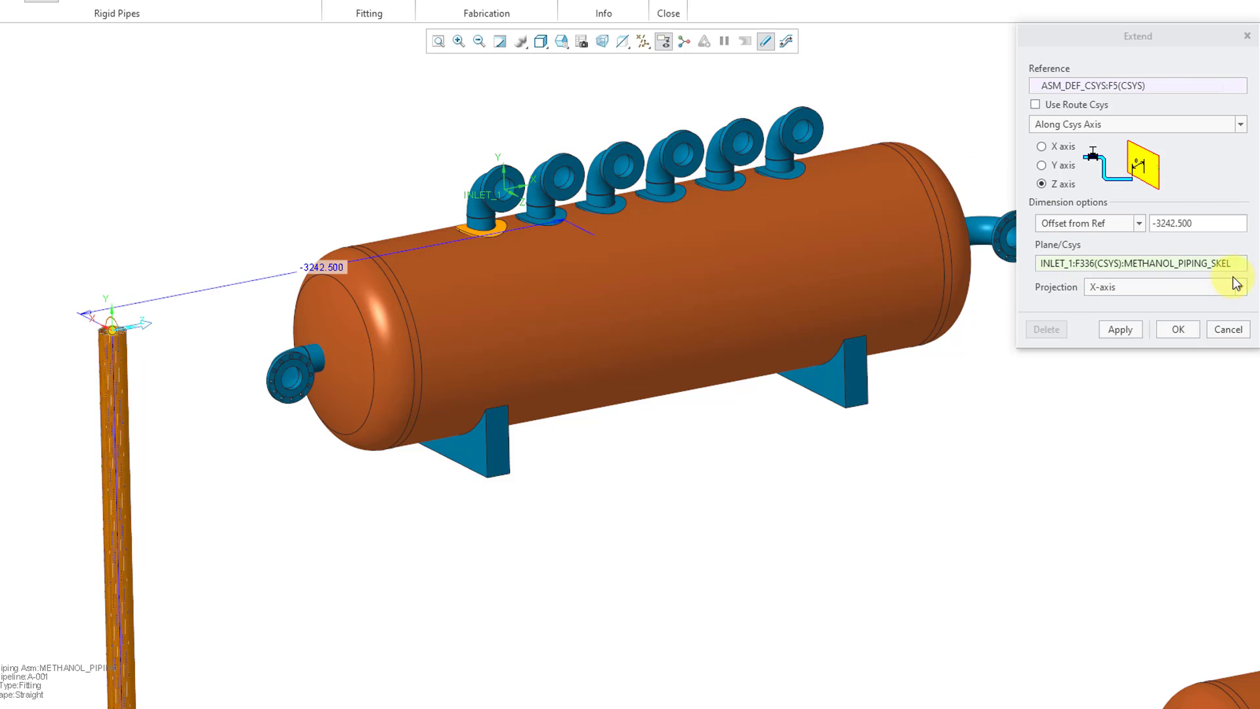
left_click(1201, 226)
type("0")
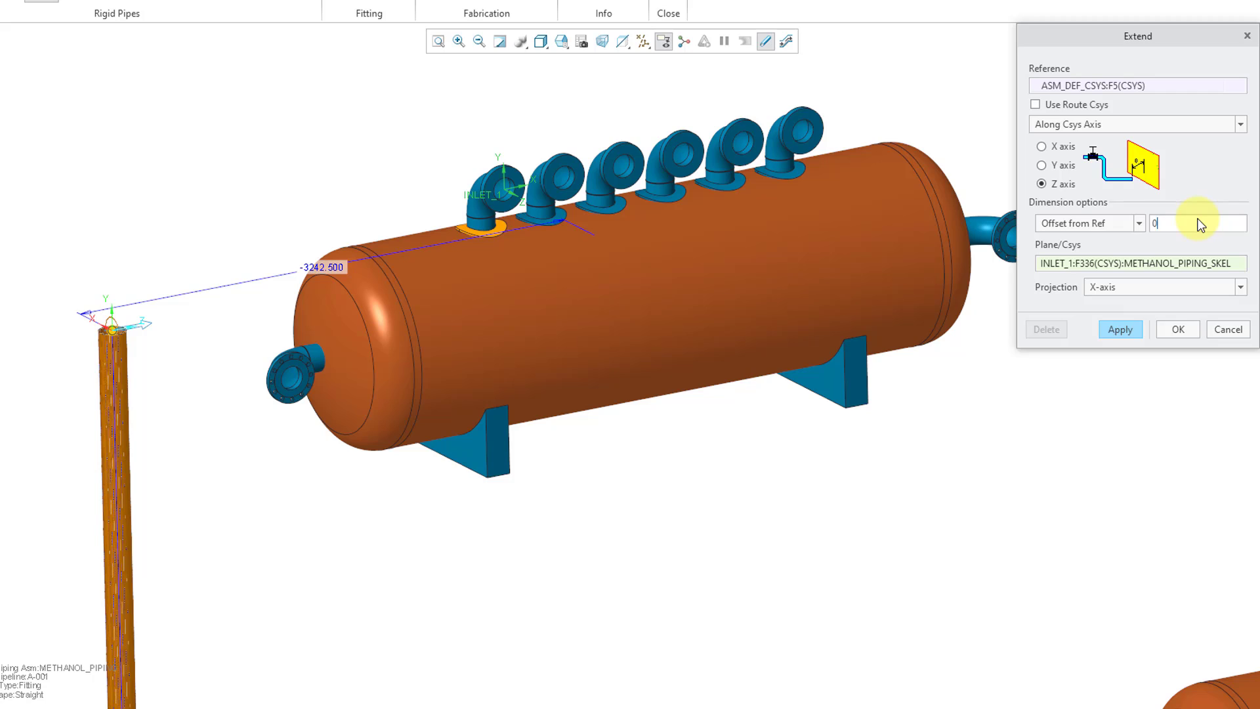
key("Return")
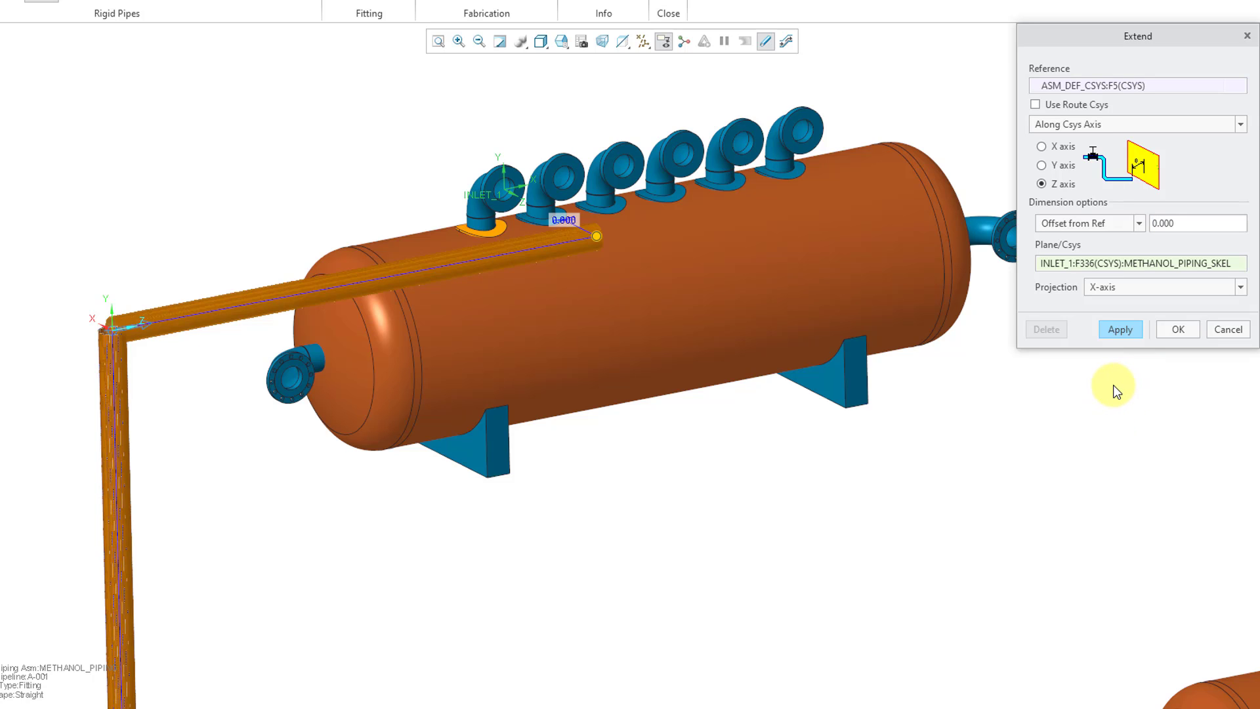
left_click(1178, 329)
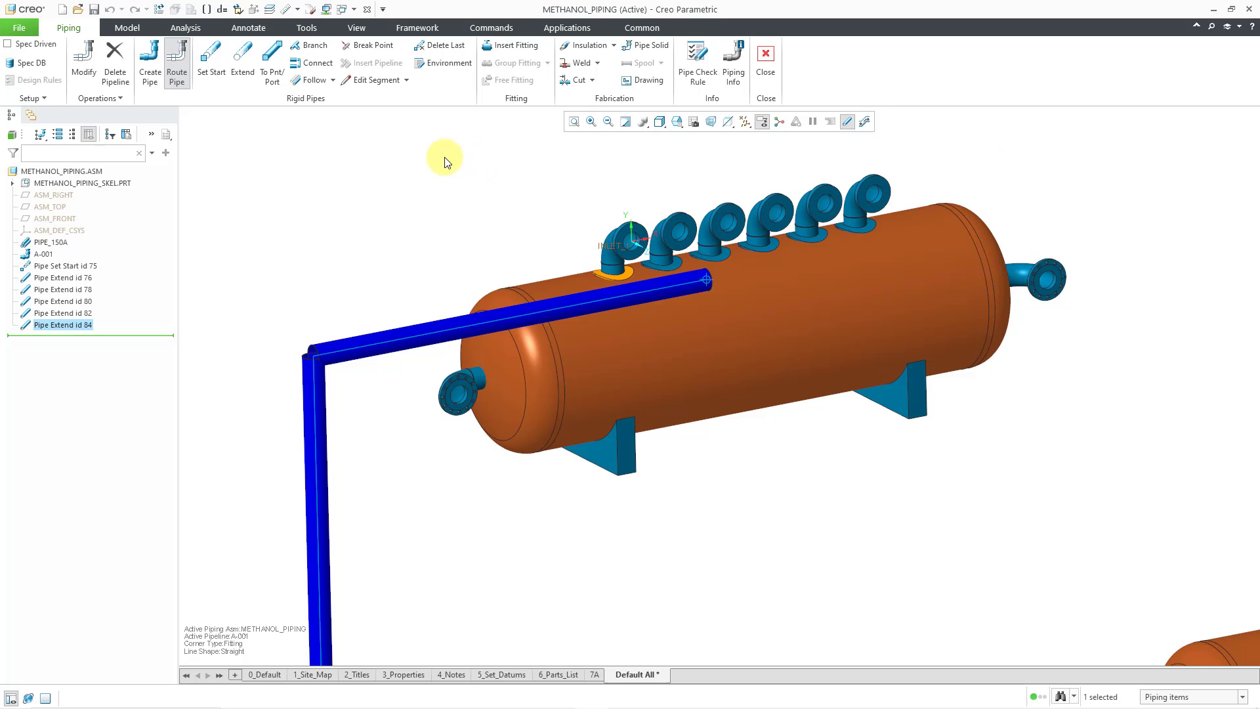
Route pipeline A-001 into the upper vessel's INLET_1 port, then zoom out to view the route
left_click(275, 81)
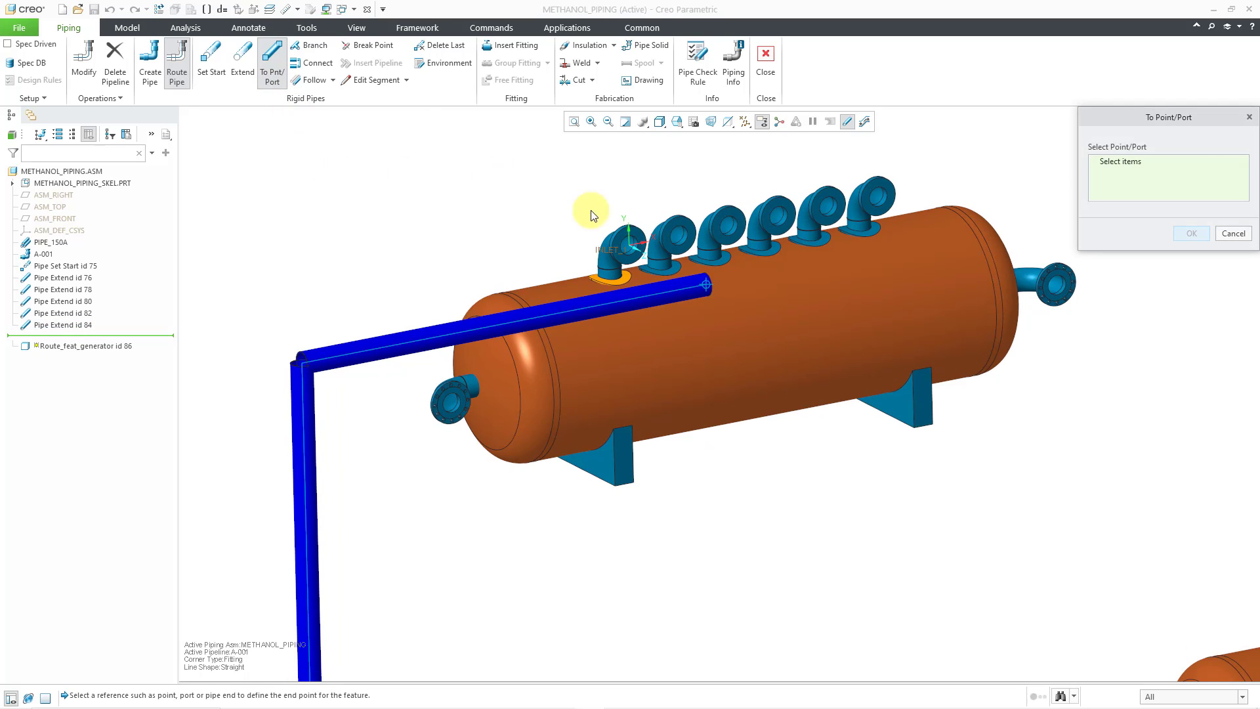
left_click(609, 252)
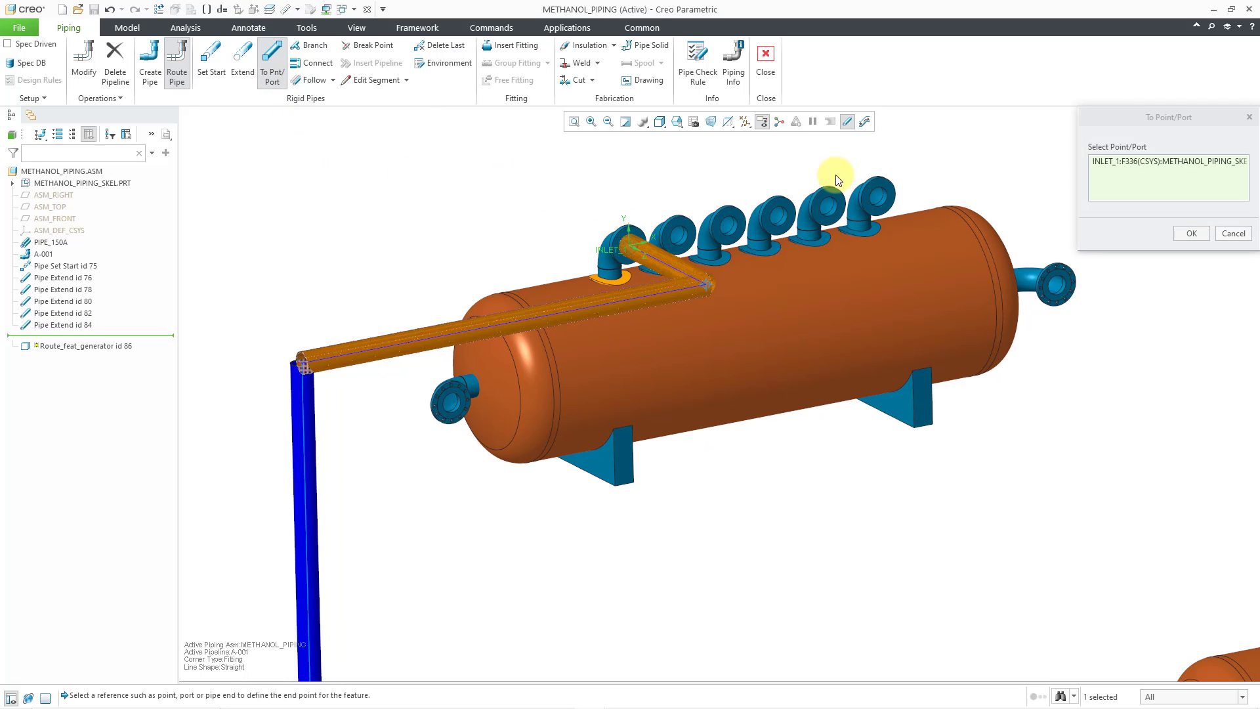
left_click(1199, 234)
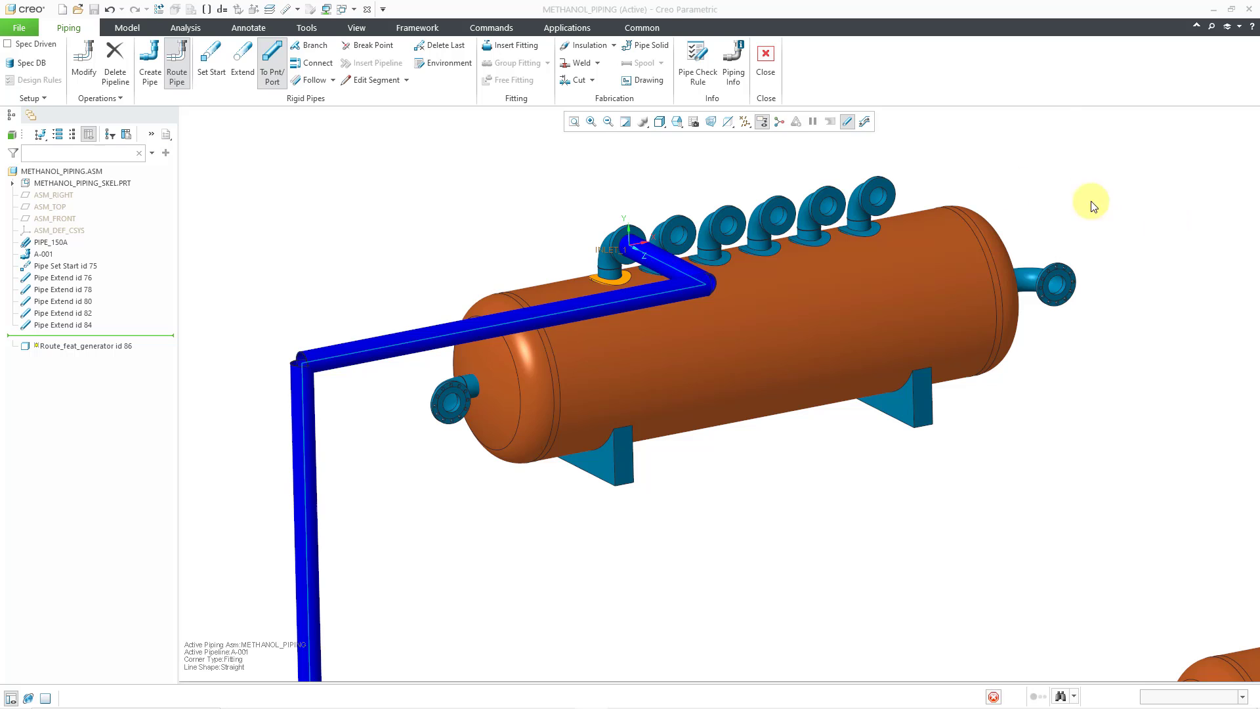
scroll(678, 190, "down", 6)
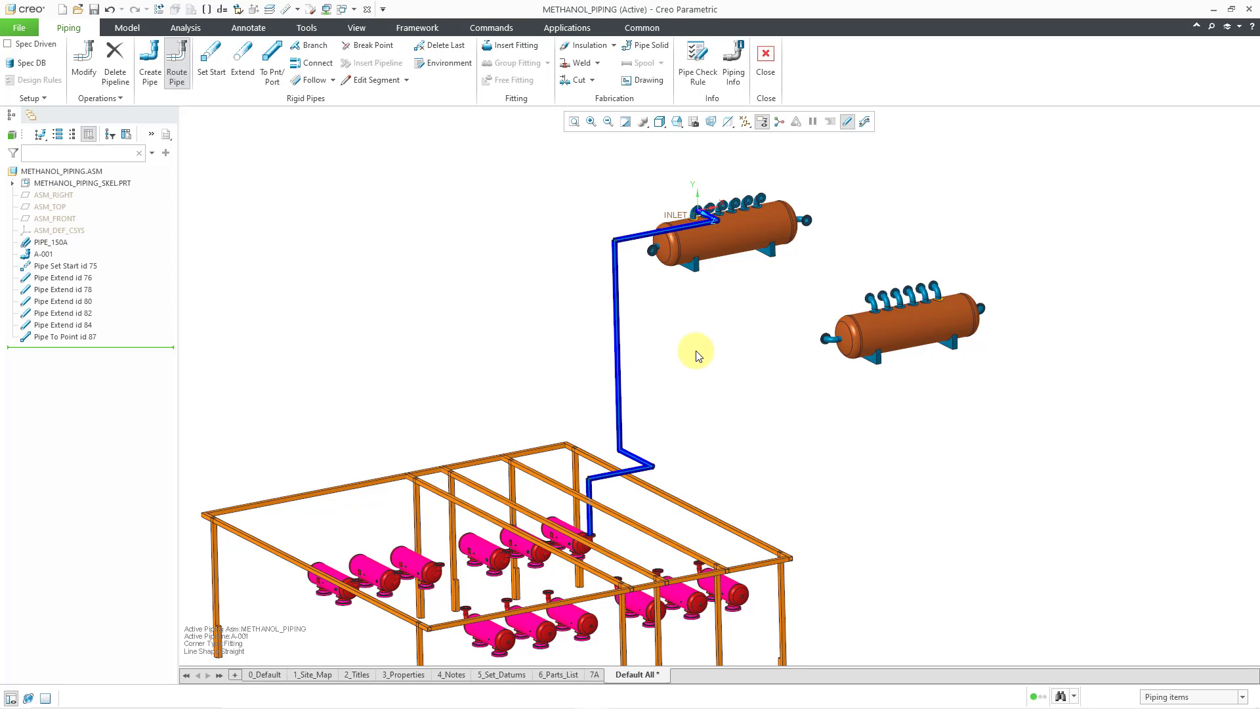
Create a new pipeline named A-002 using PIPE_150A line stock
left_click(154, 77)
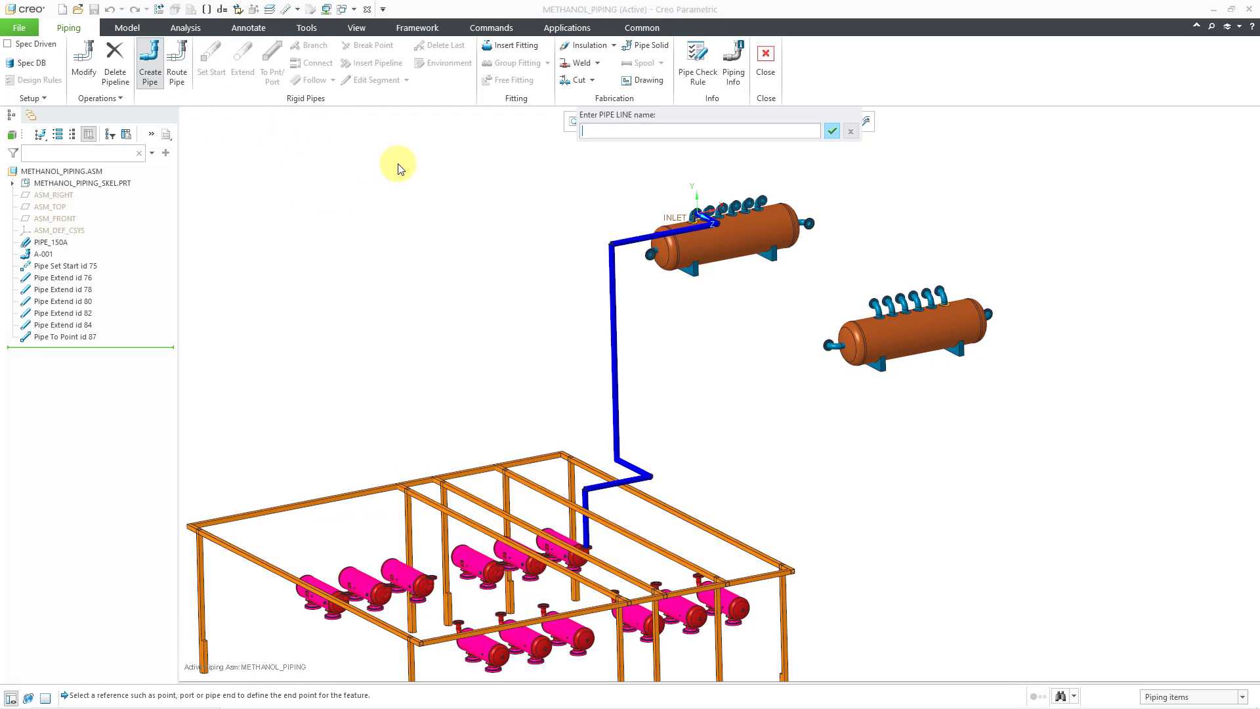
type("A-002")
key("Return")
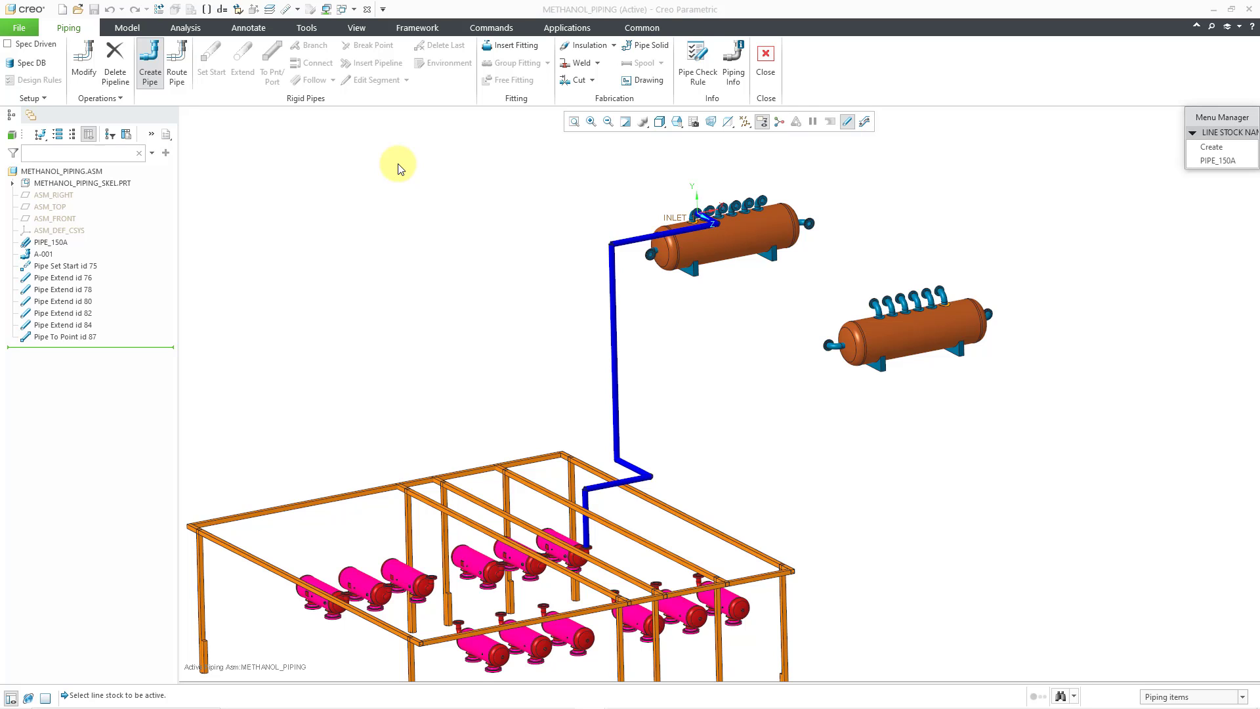
left_click(1211, 161)
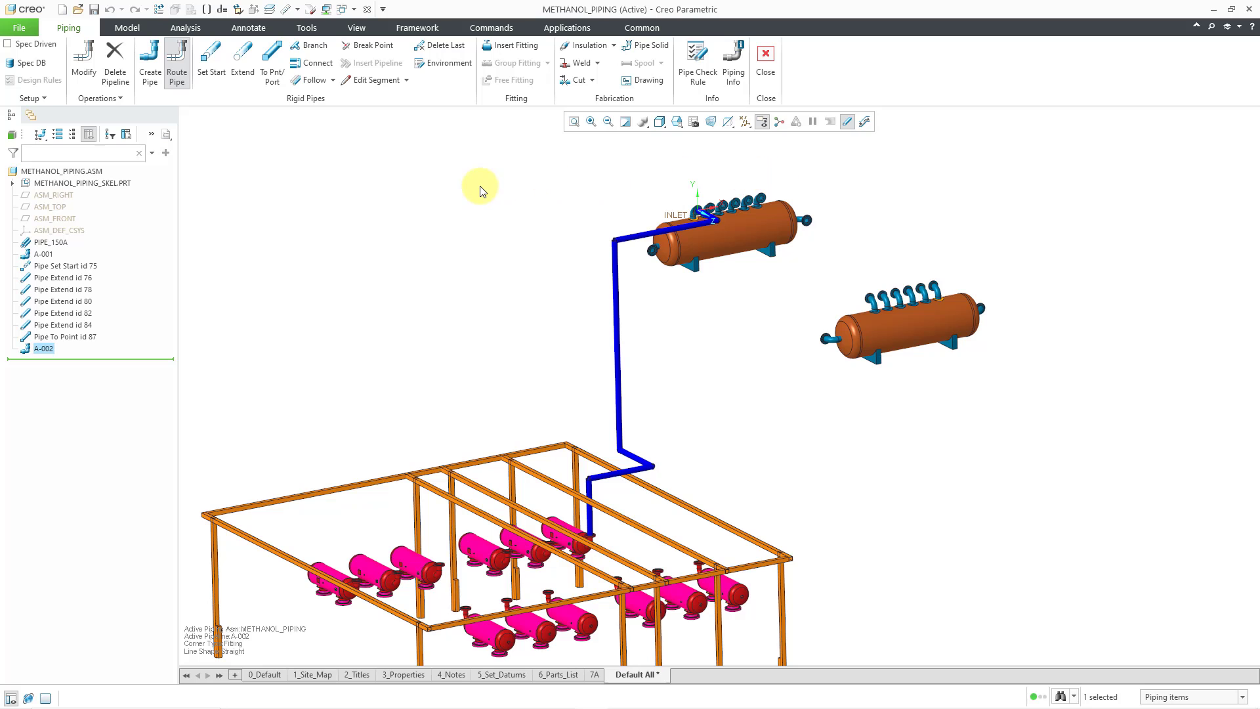
Set the piping environment to Bend corners with a 150.000 bend radius
left_click(444, 64)
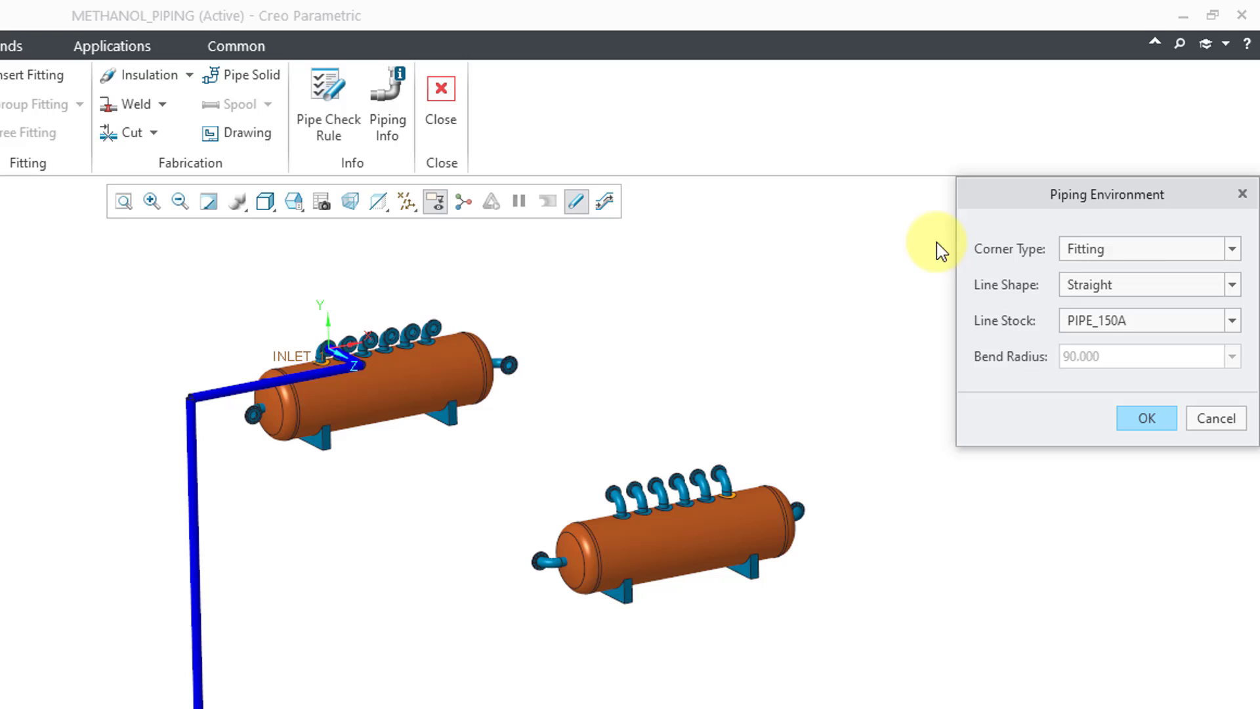
left_click(1137, 252)
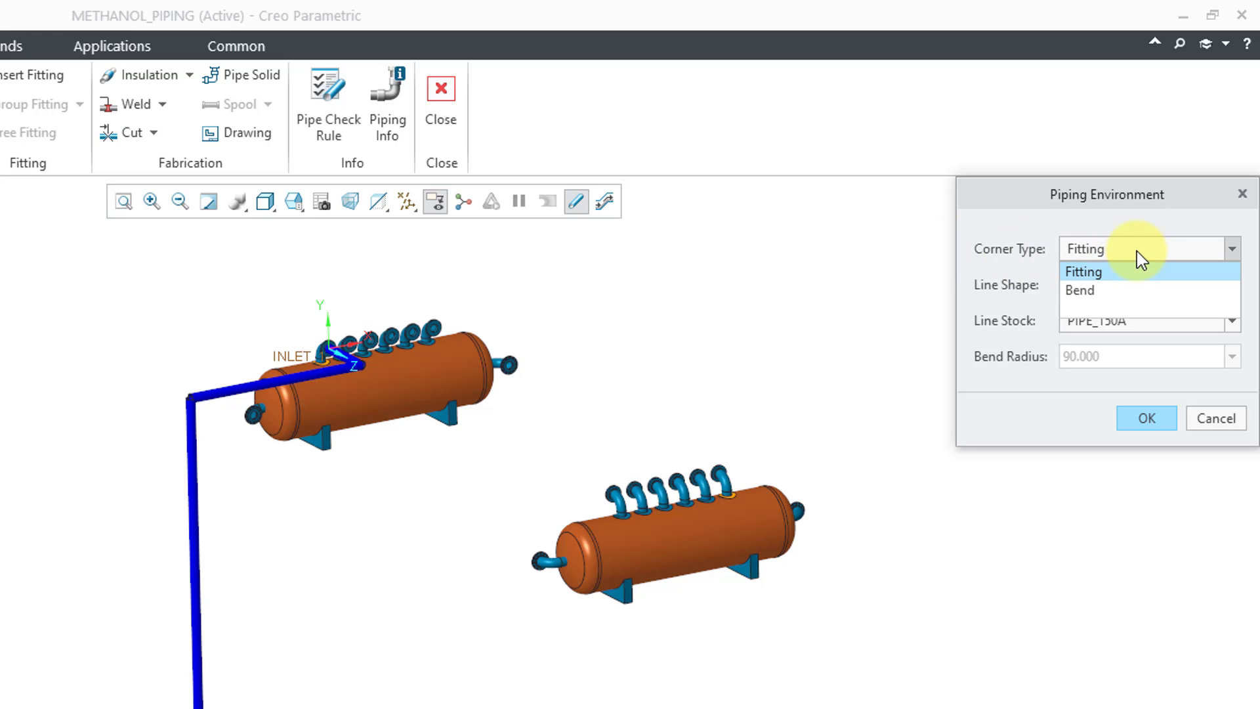
left_click(1118, 297)
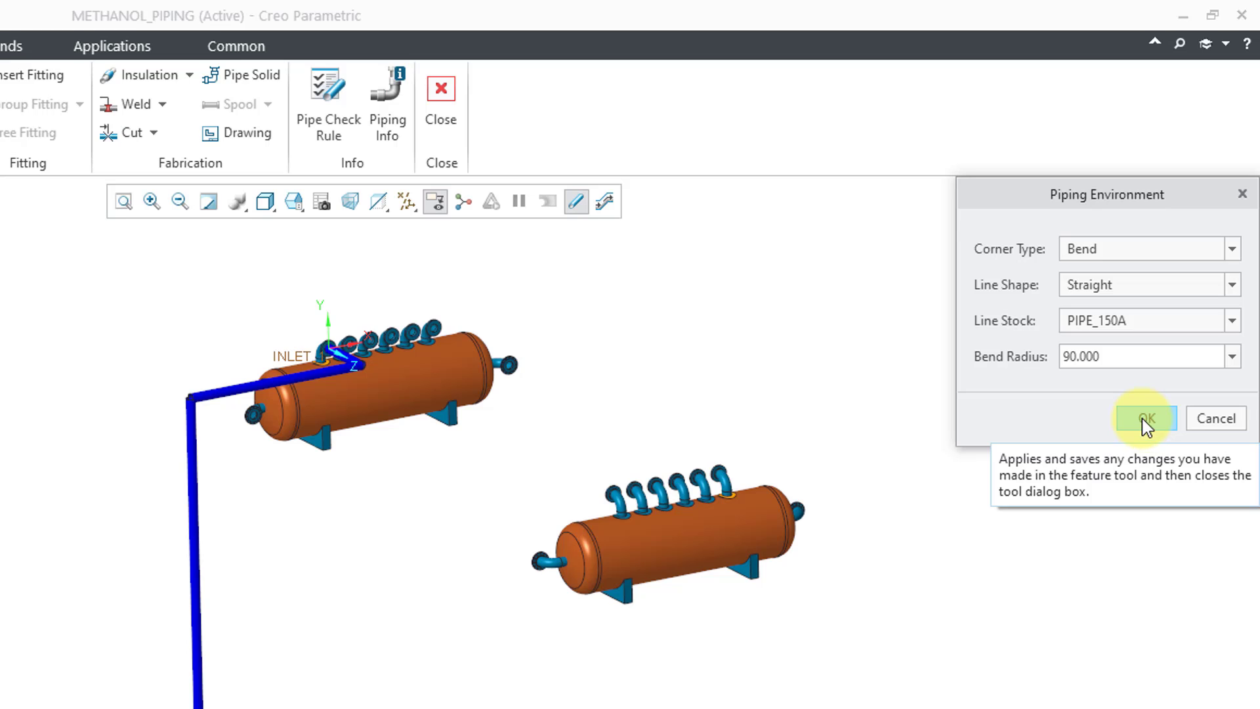
left_click(1191, 253)
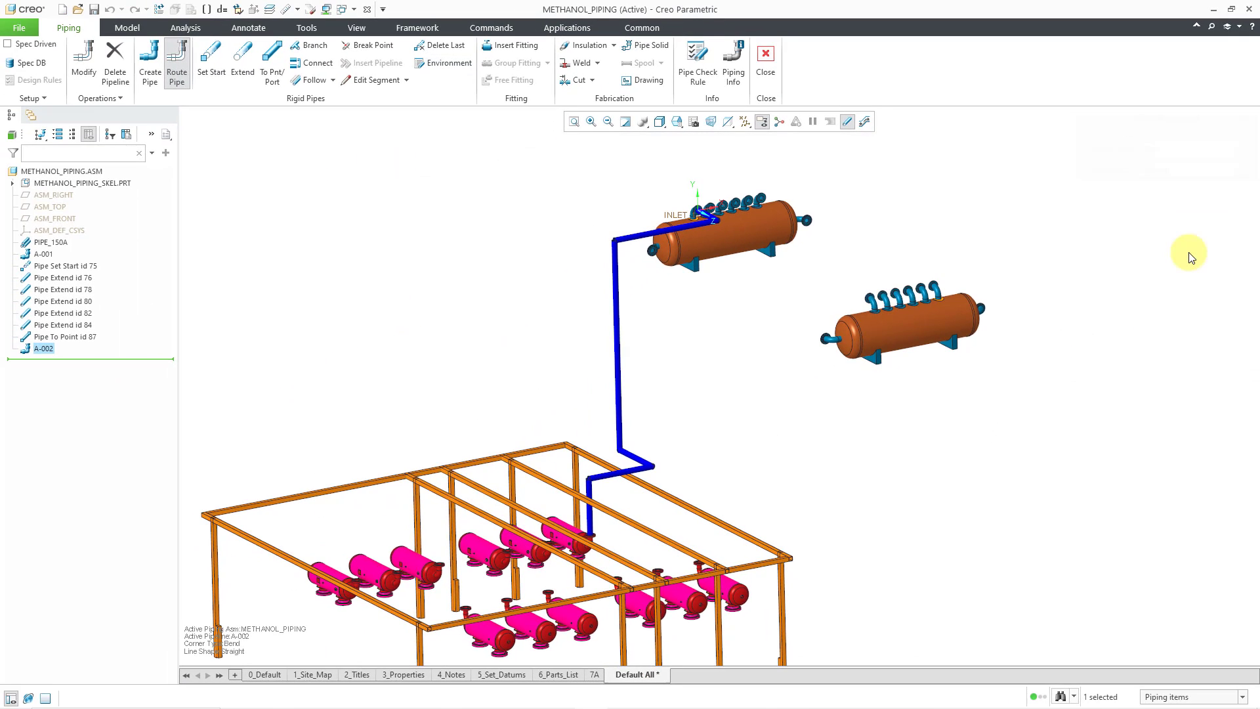
left_click(432, 65)
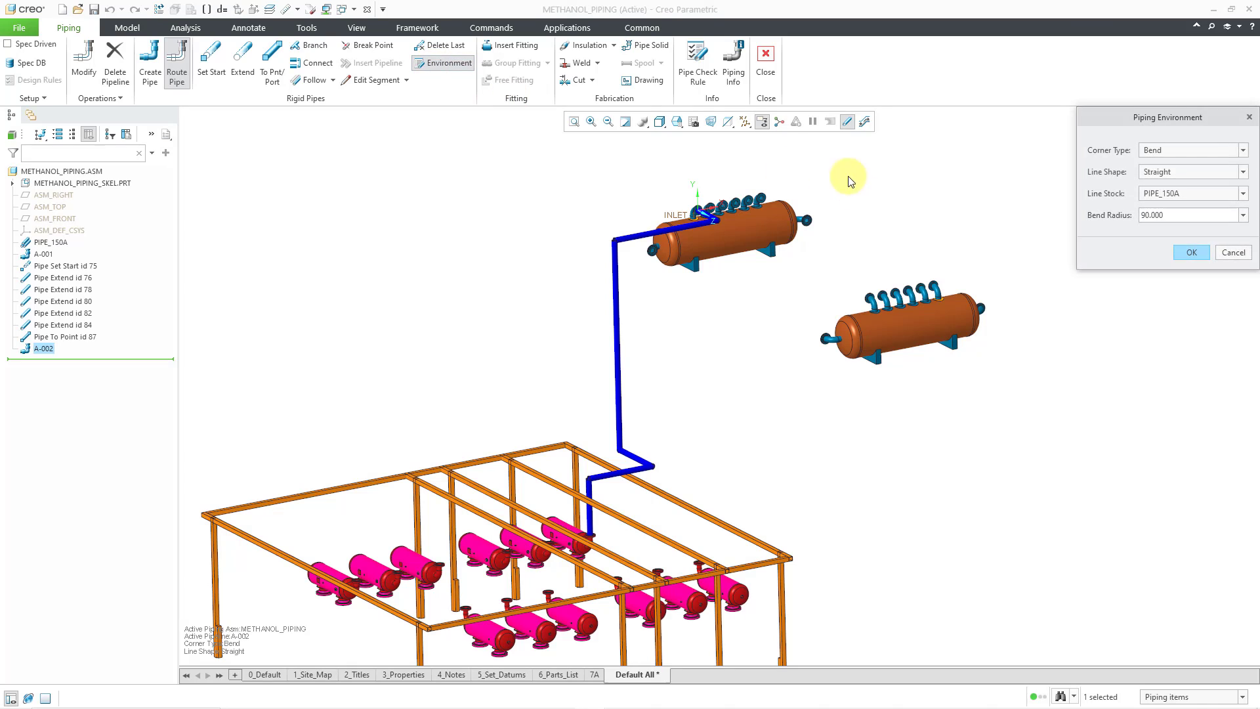
left_click(1243, 215)
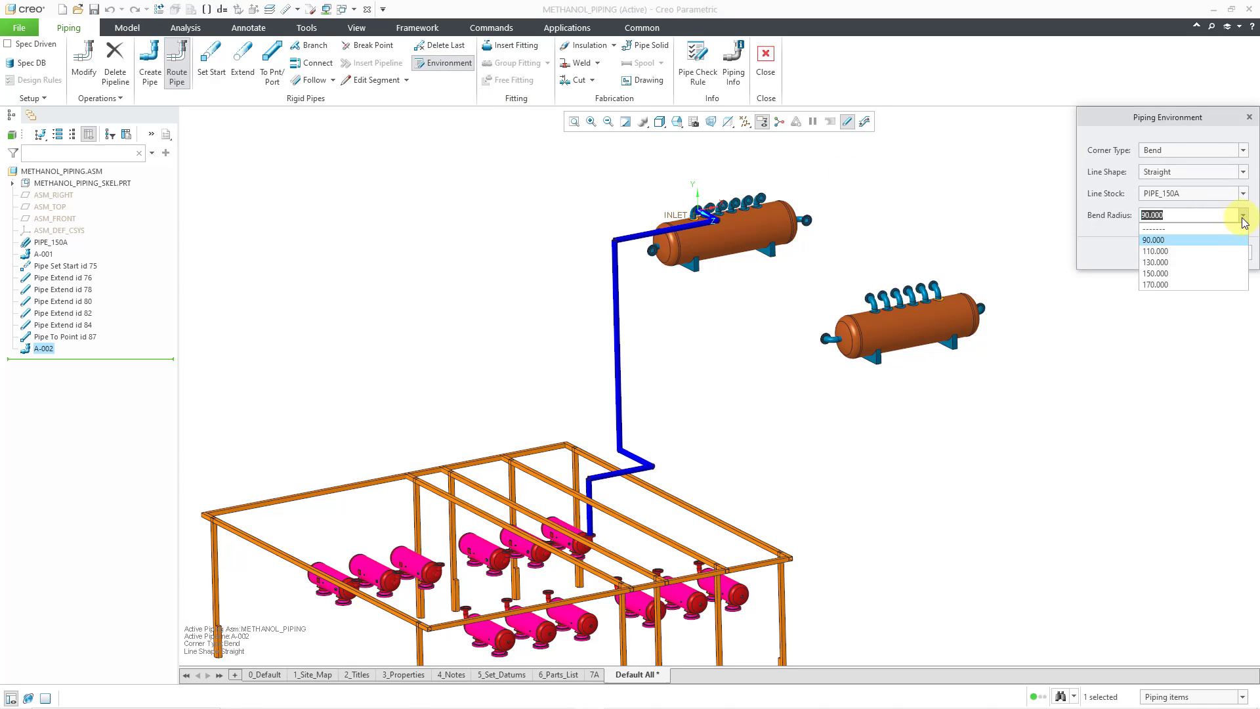
left_click(1202, 273)
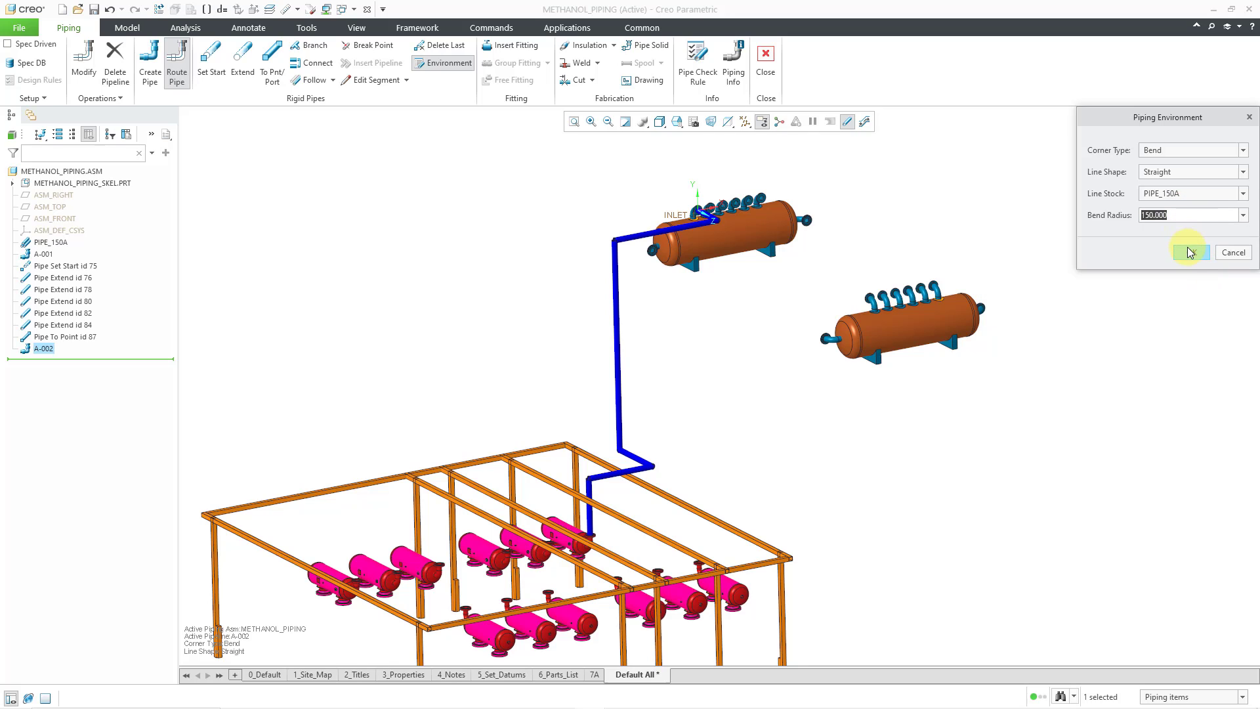
left_click(1190, 253)
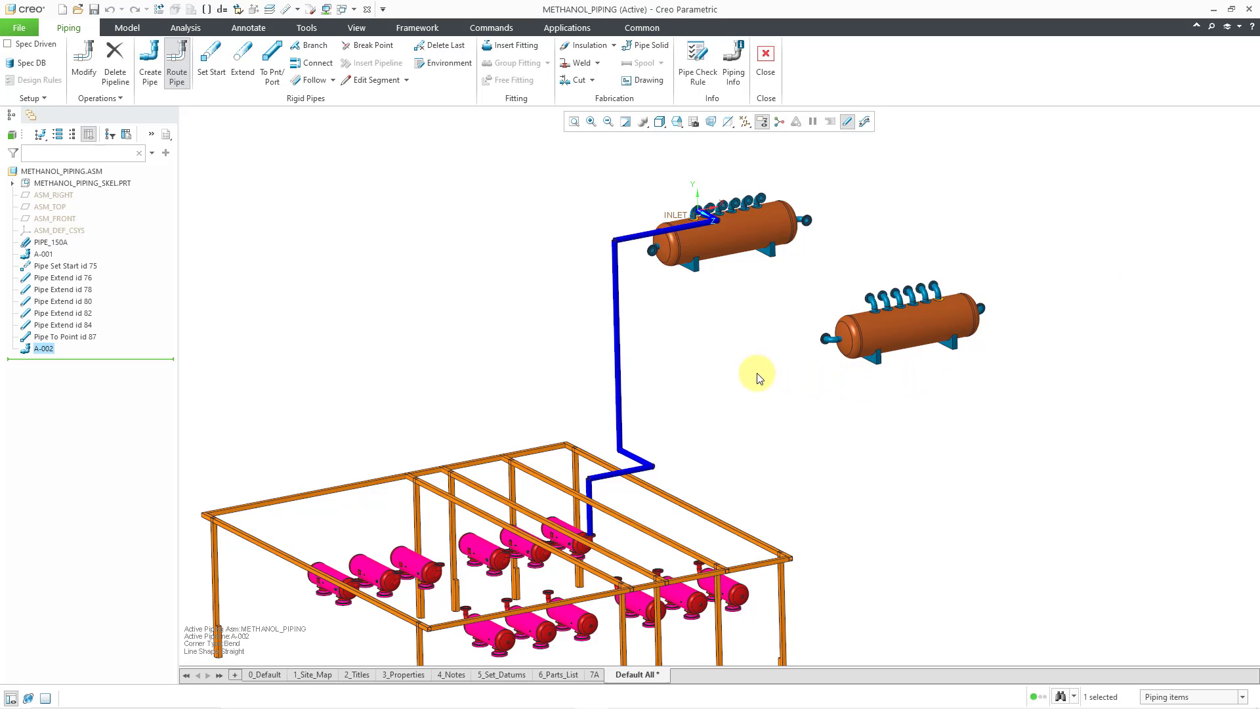
In the datum display filters, show datum points and hide coordinate systems
left_click(745, 121)
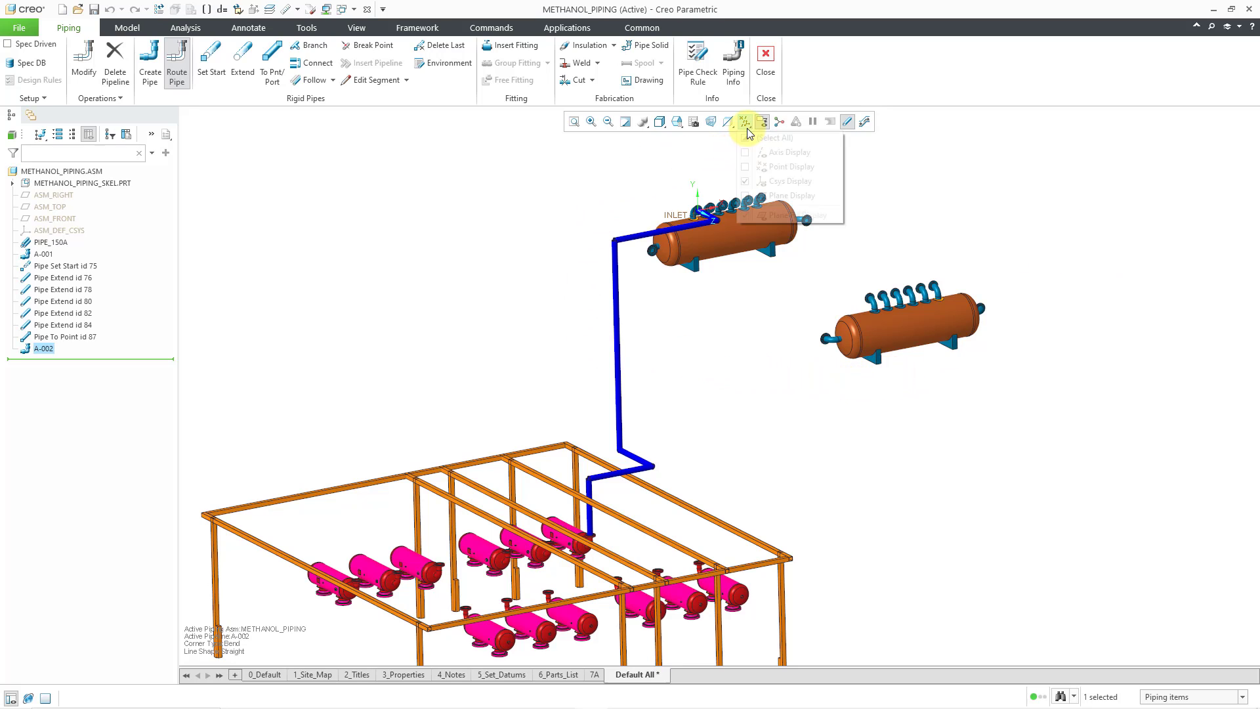
left_click(794, 166)
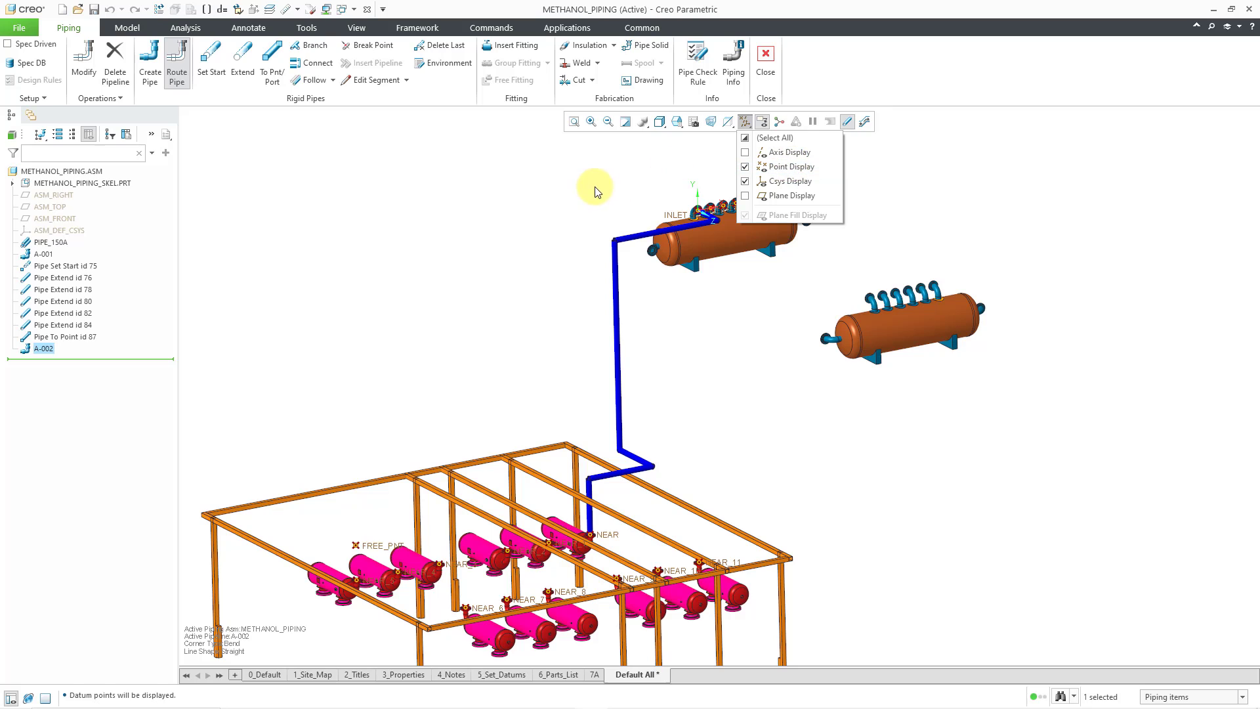
left_click(789, 181)
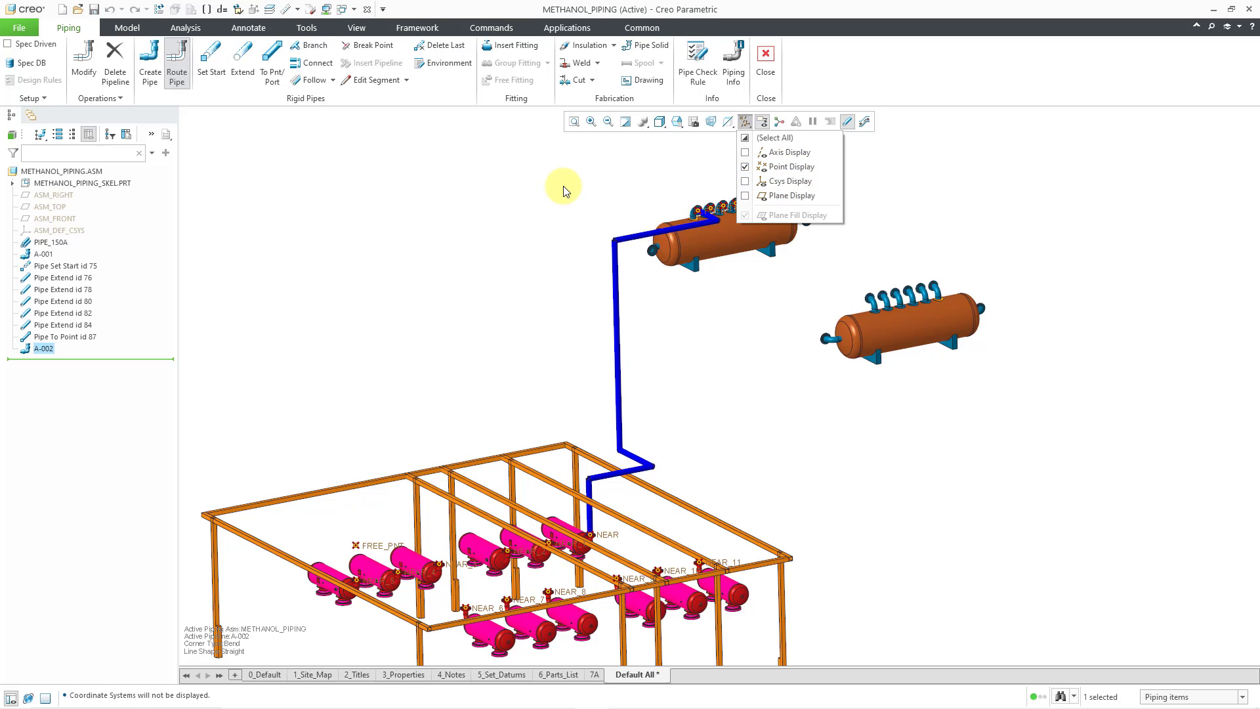
left_click(554, 189)
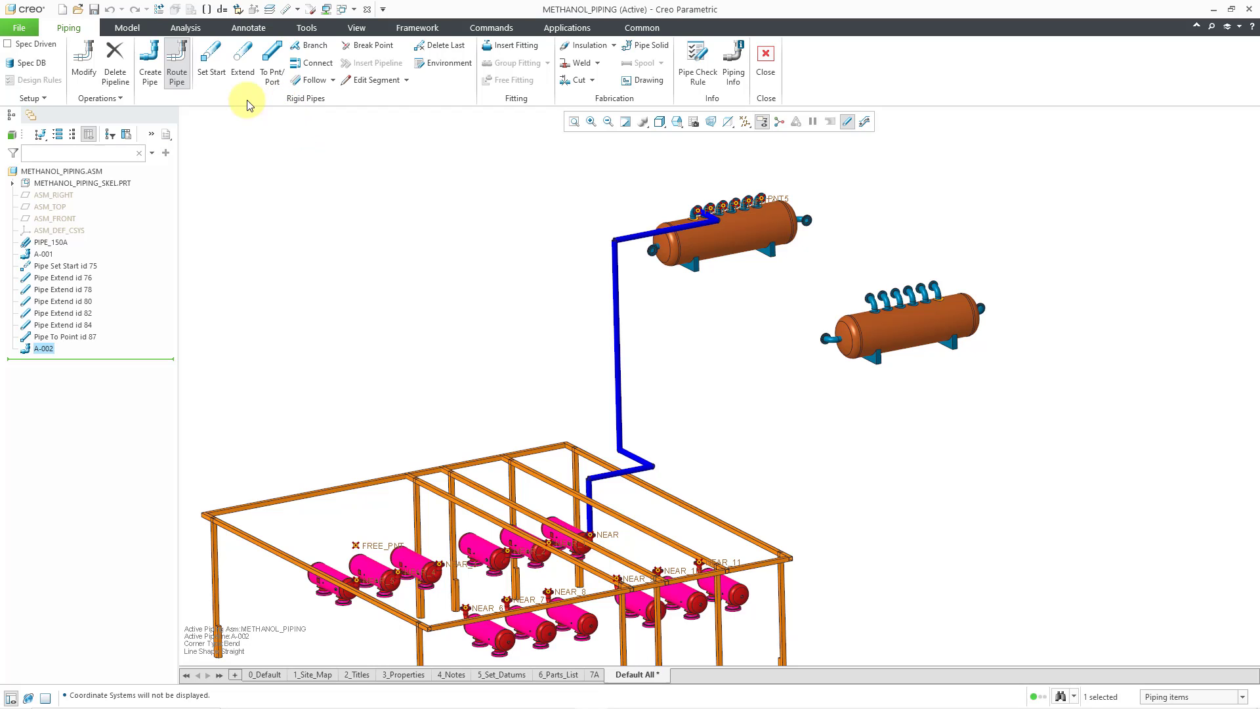
Set the start of pipeline A-002 at the lower vessel's NEAR_1 point
left_click(208, 75)
scroll(432, 500, "down", 8)
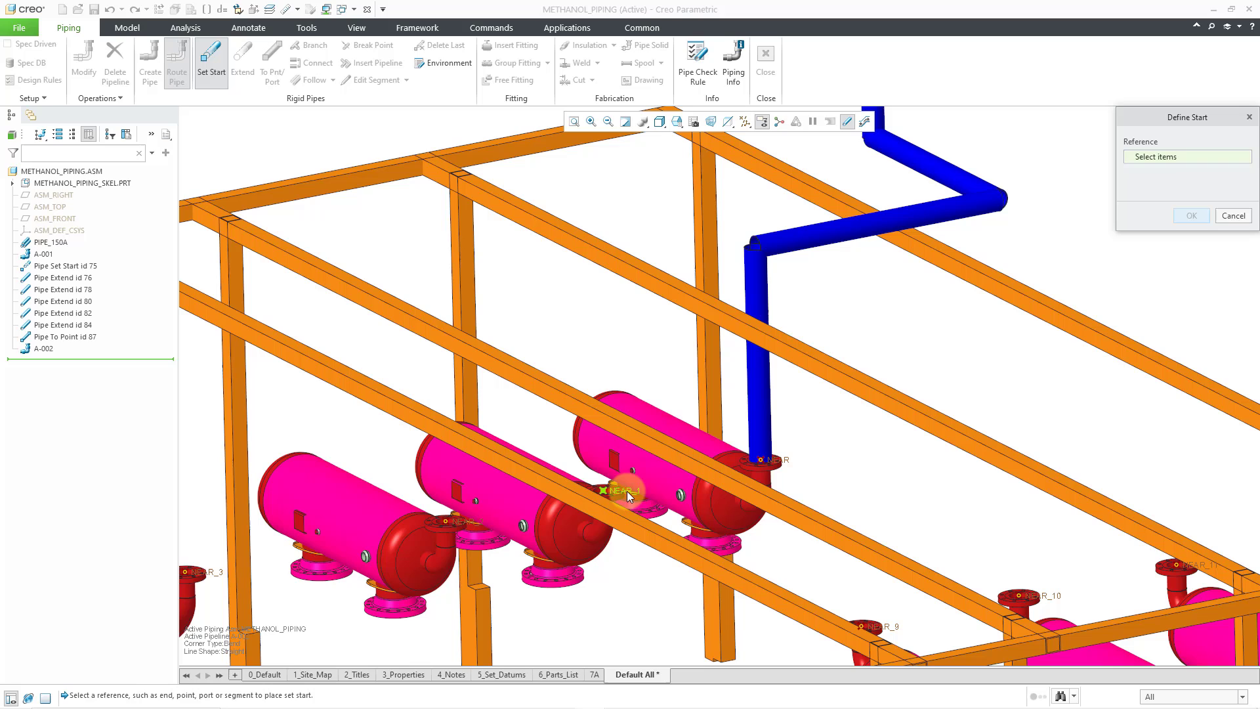
left_click(627, 492)
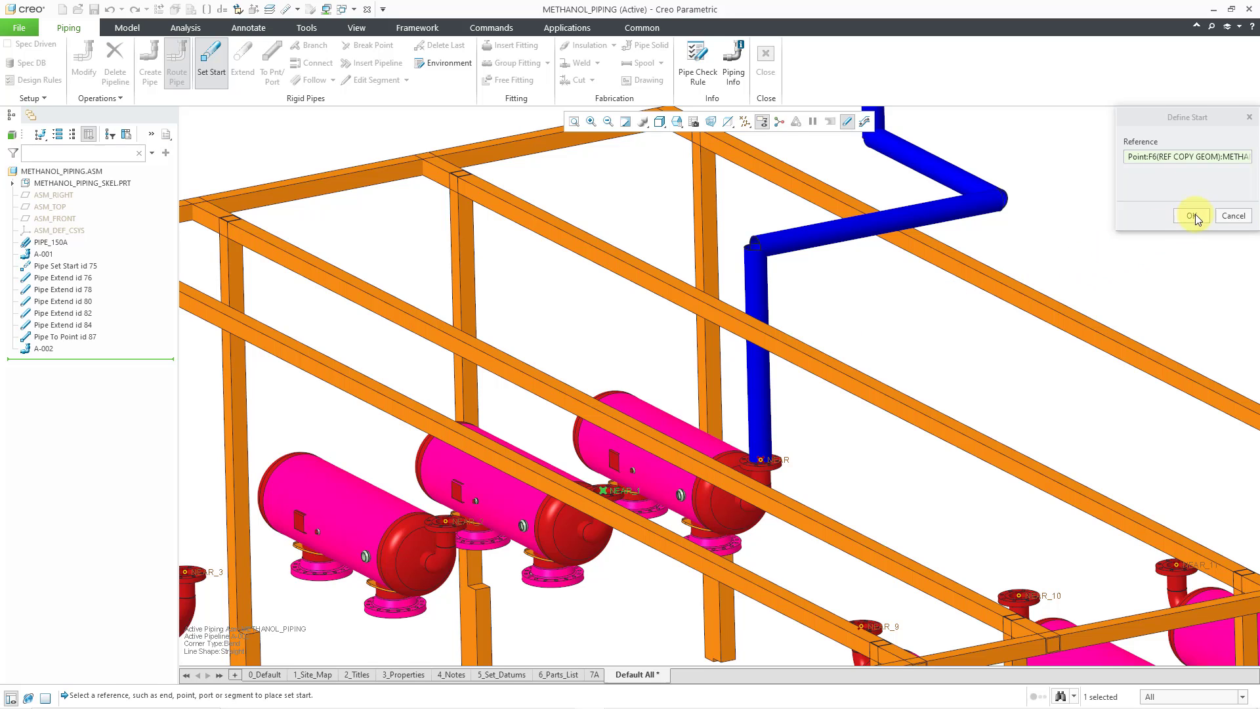
left_click(1193, 215)
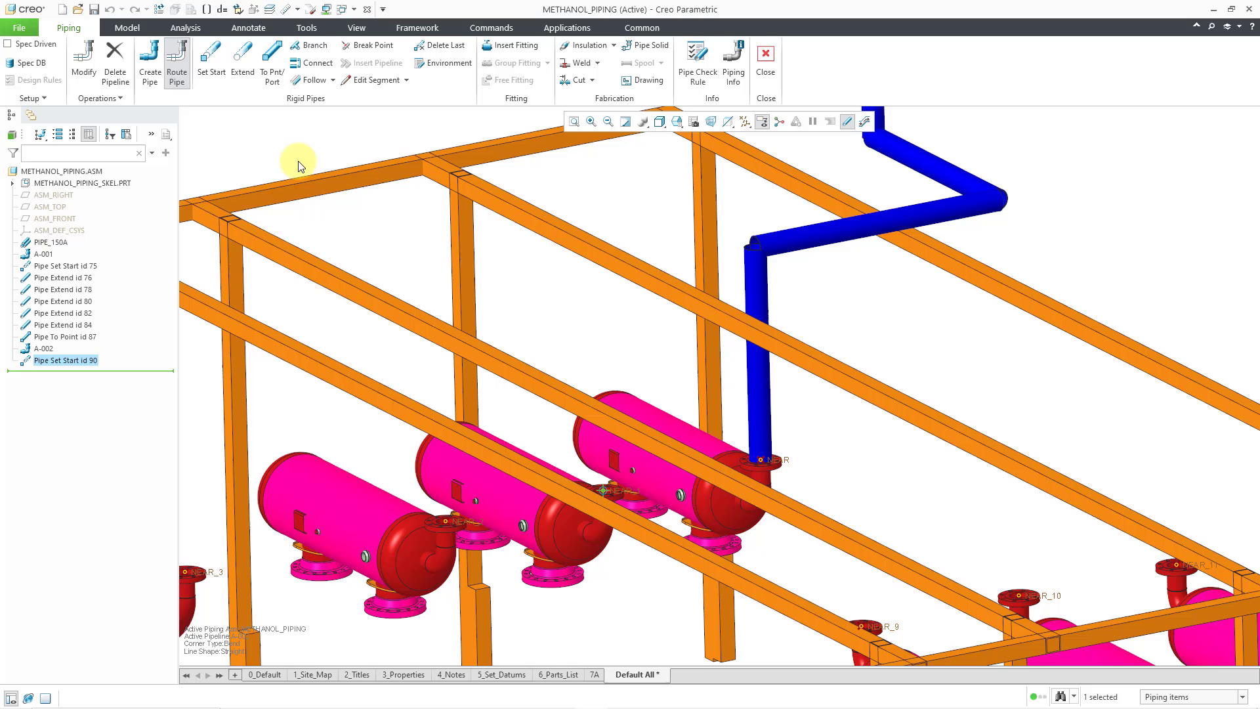
Extend a pipe segment from the nozzle flange face, dragging it upward above the flange
left_click(242, 72)
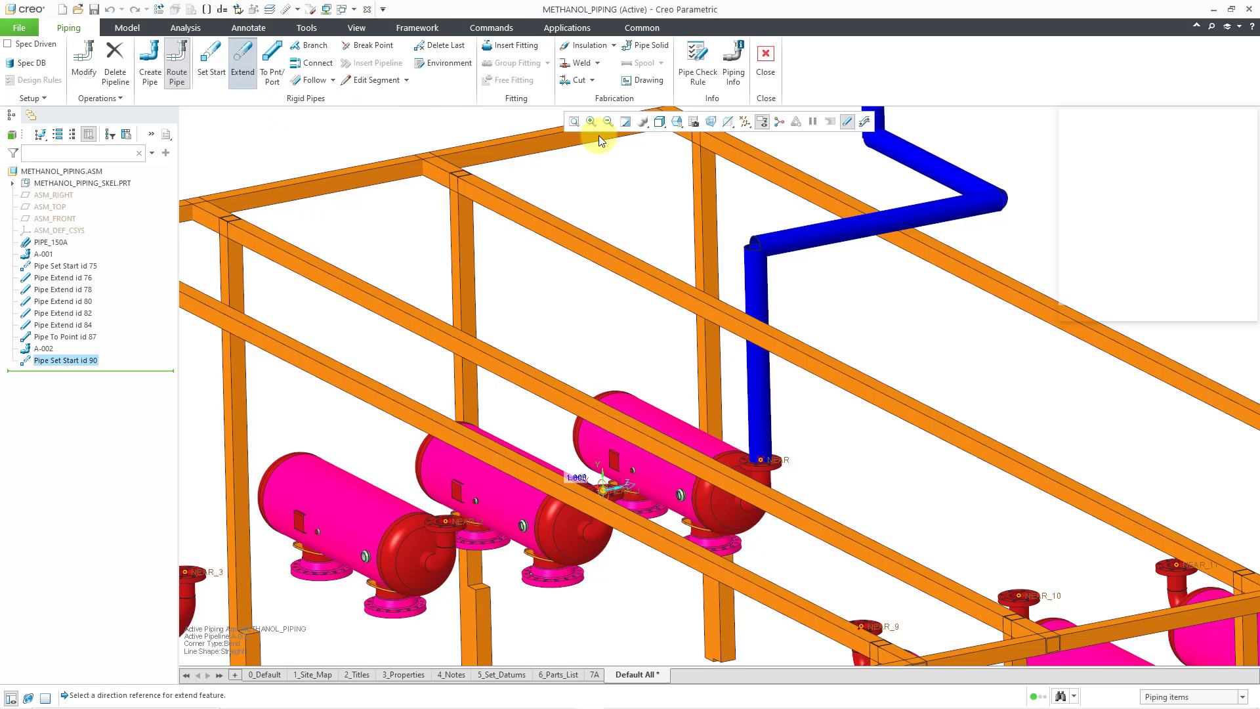
scroll(632, 506, "down", 8)
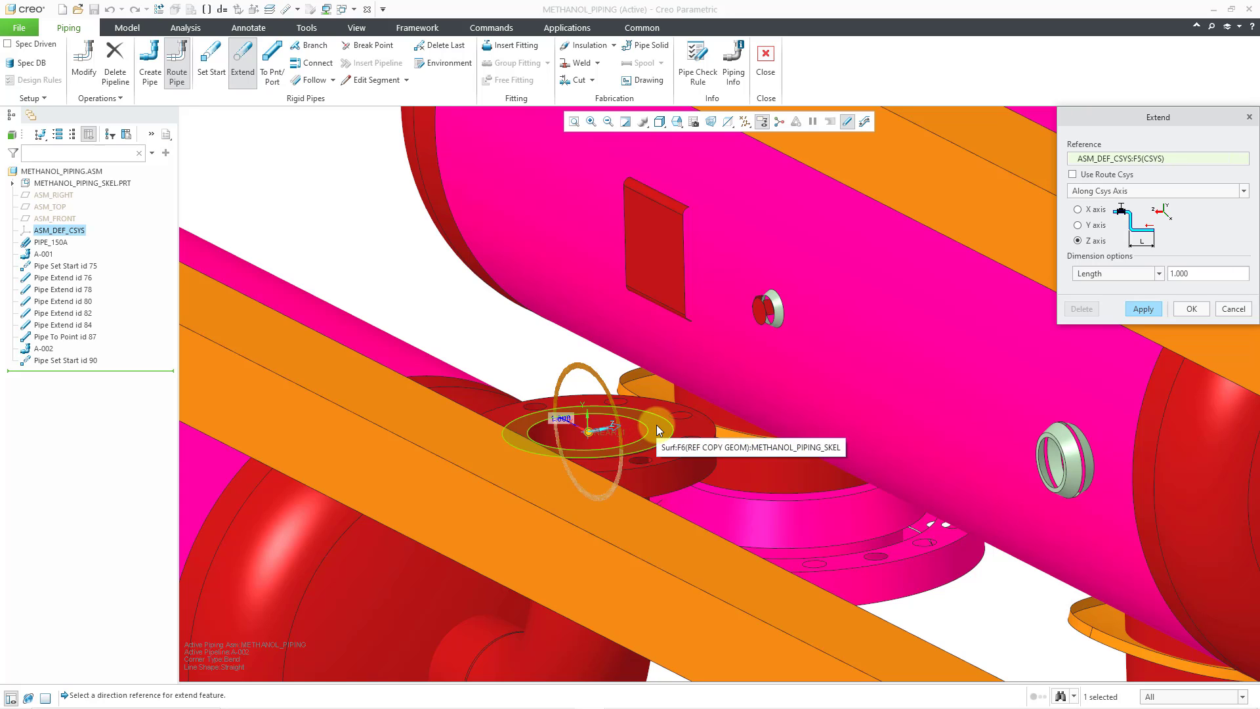
left_click(657, 424)
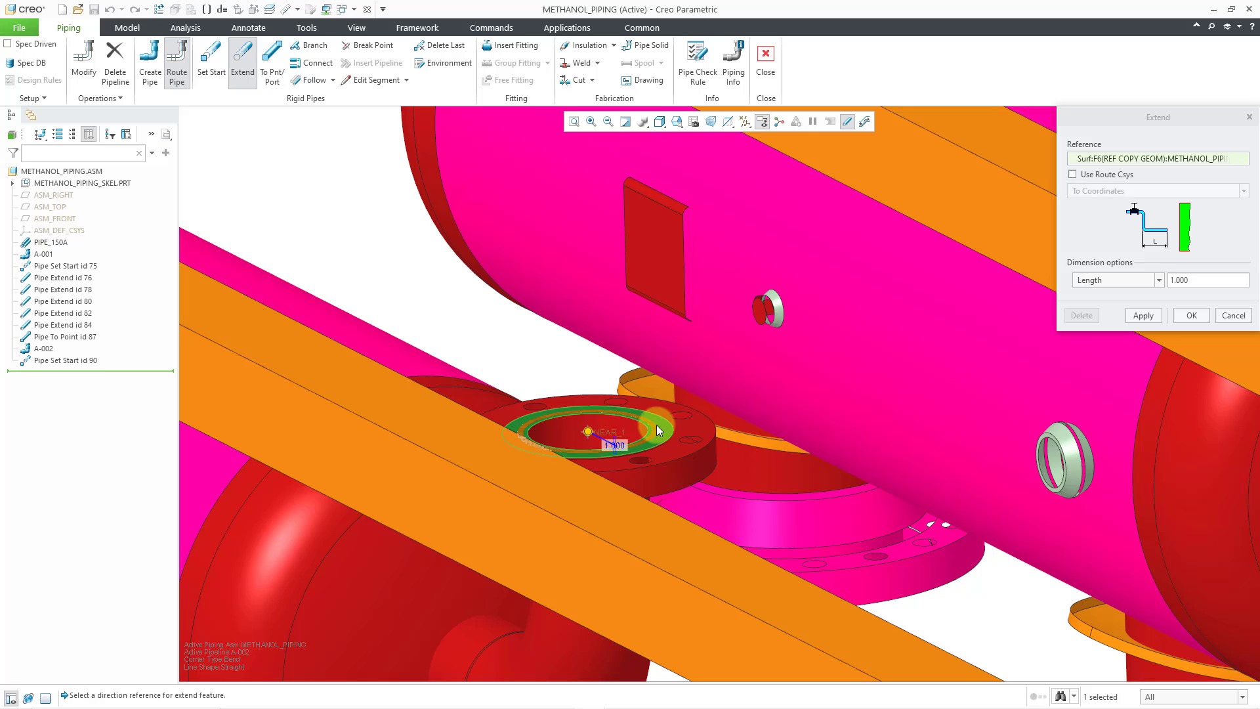
left_click_drag(581, 432, 580, 237)
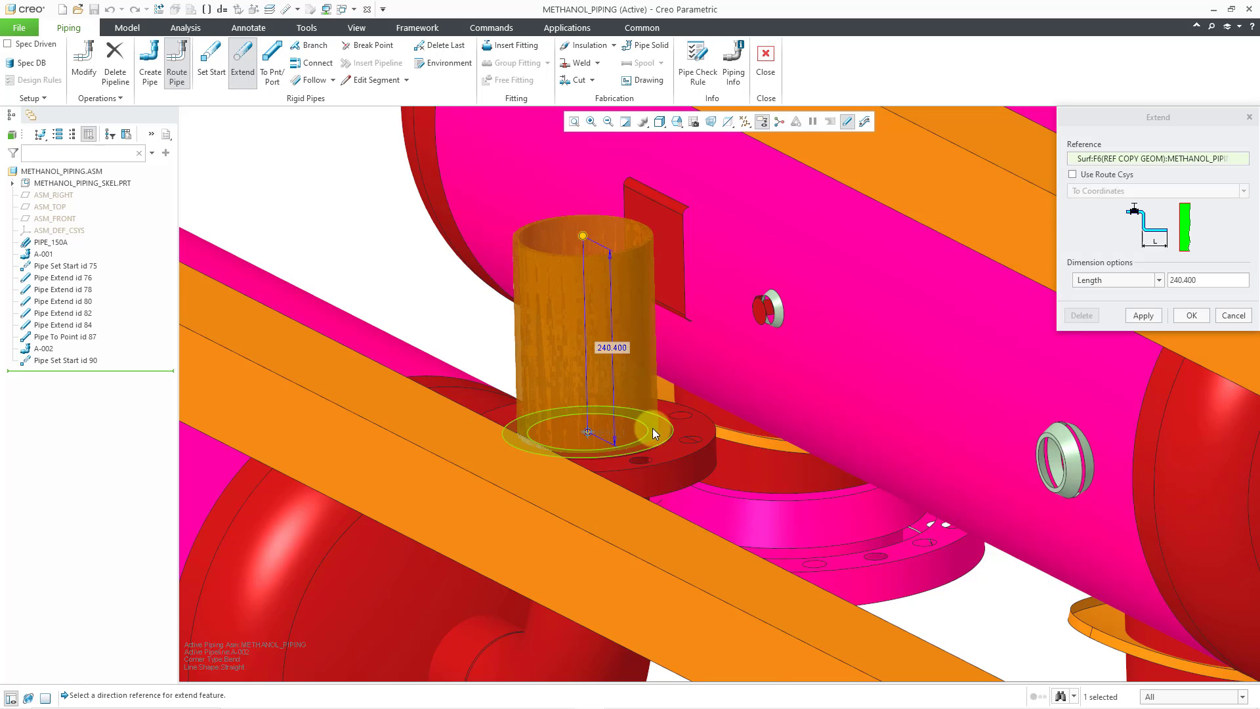
scroll(650, 427, "down", 3)
scroll(643, 427, "up", 3)
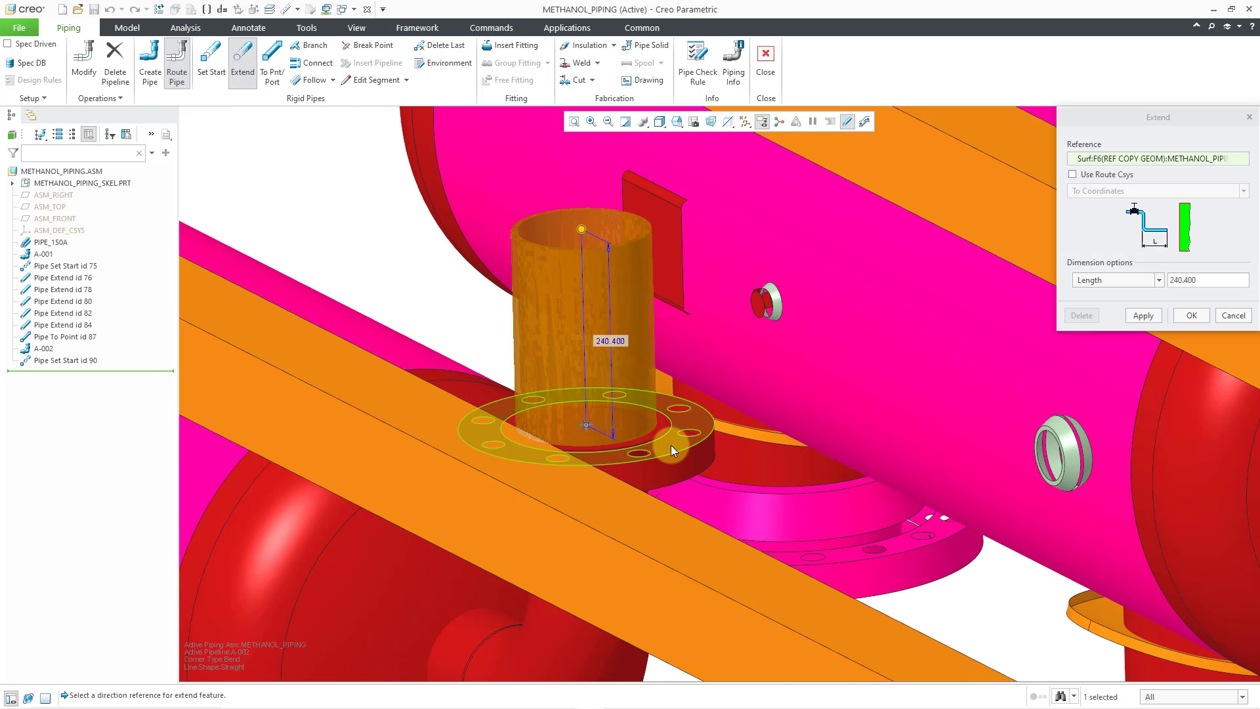
left_click(671, 445)
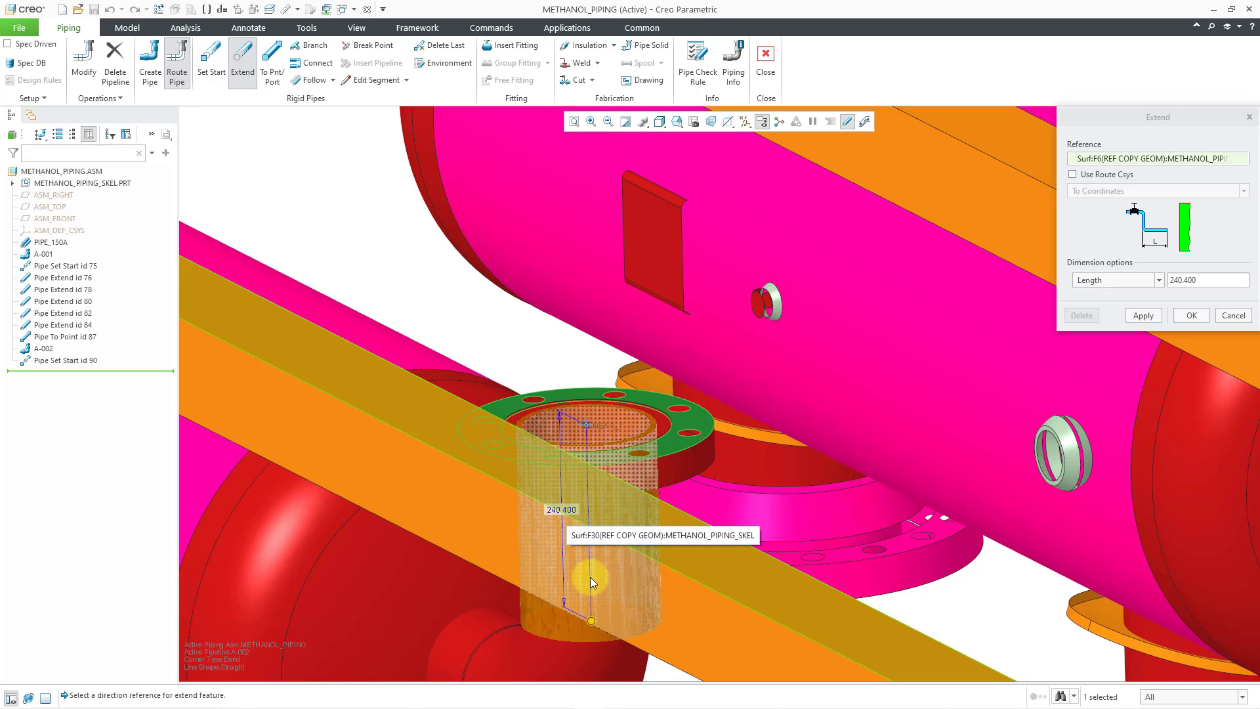
left_click_drag(592, 623, 595, 294)
scroll(598, 523, "down", 3)
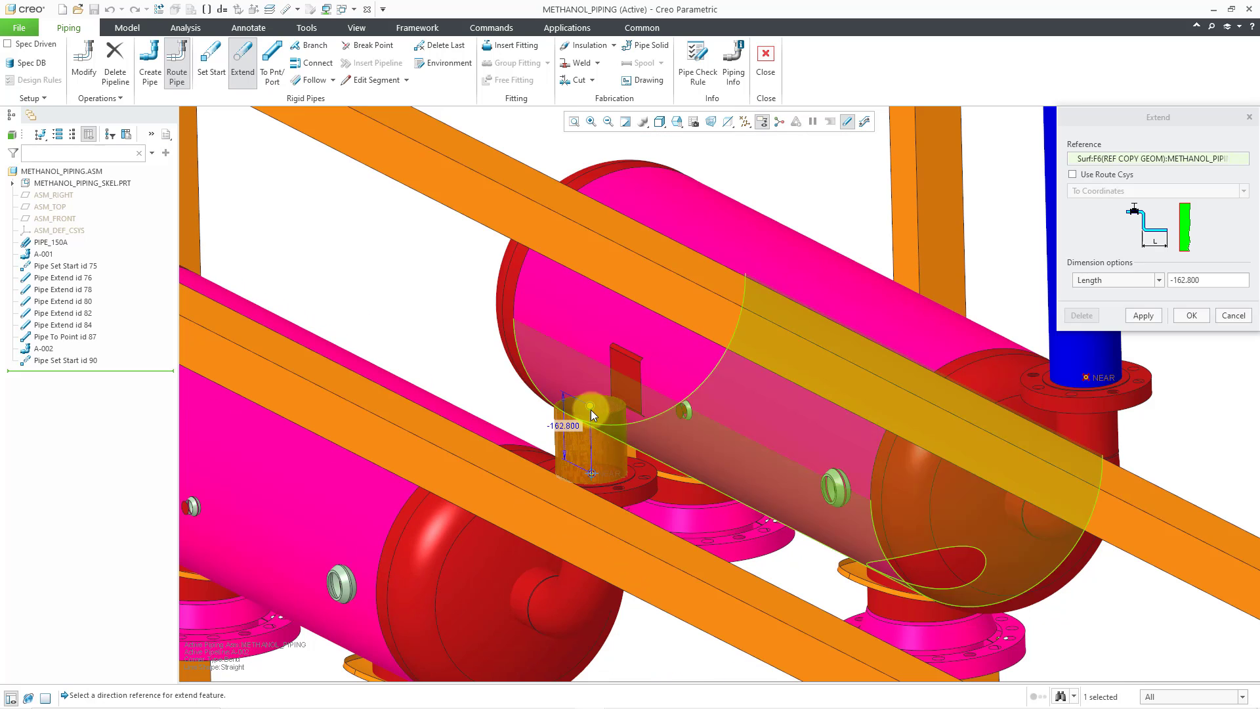
left_click_drag(591, 410, 592, 168)
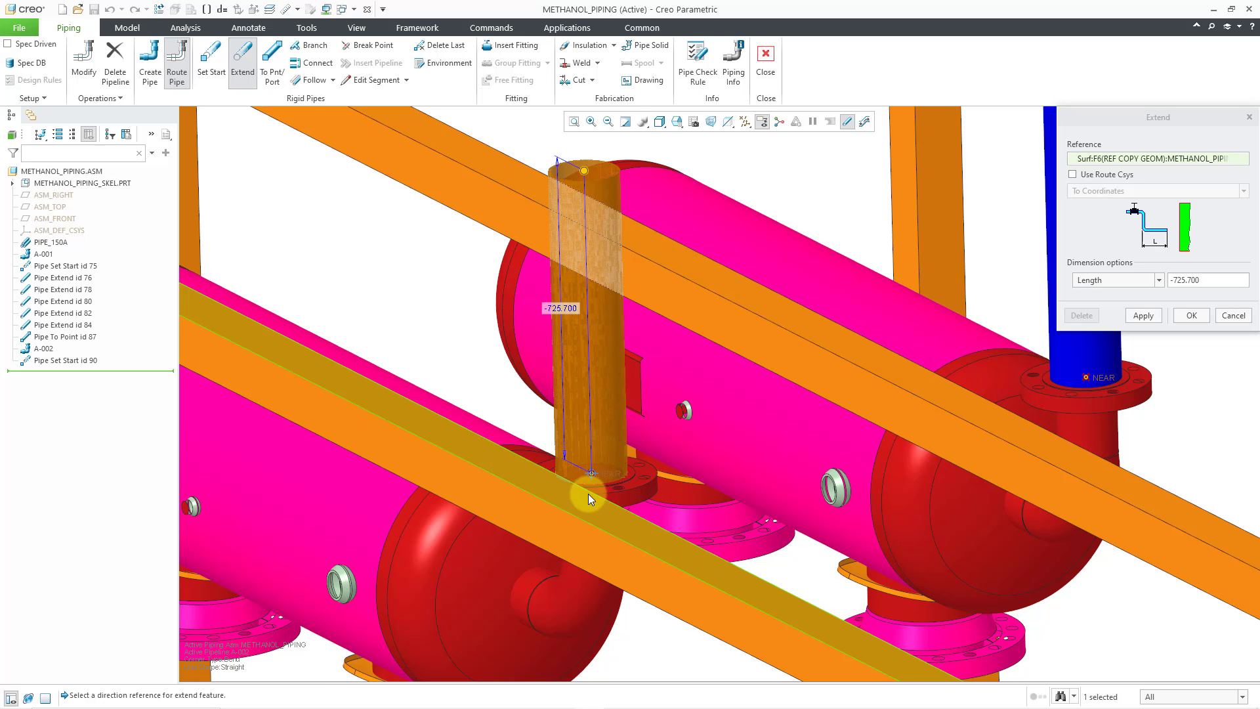
scroll(587, 497, "down", 5)
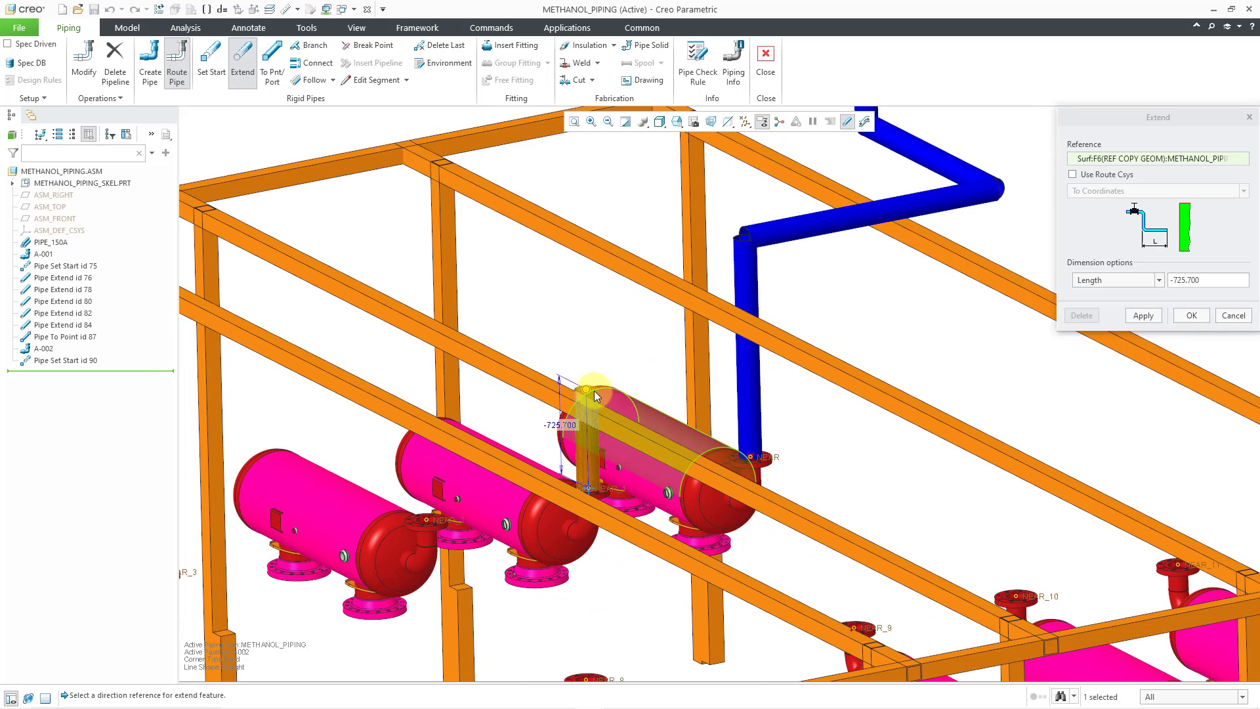
left_click_drag(588, 387, 608, 194)
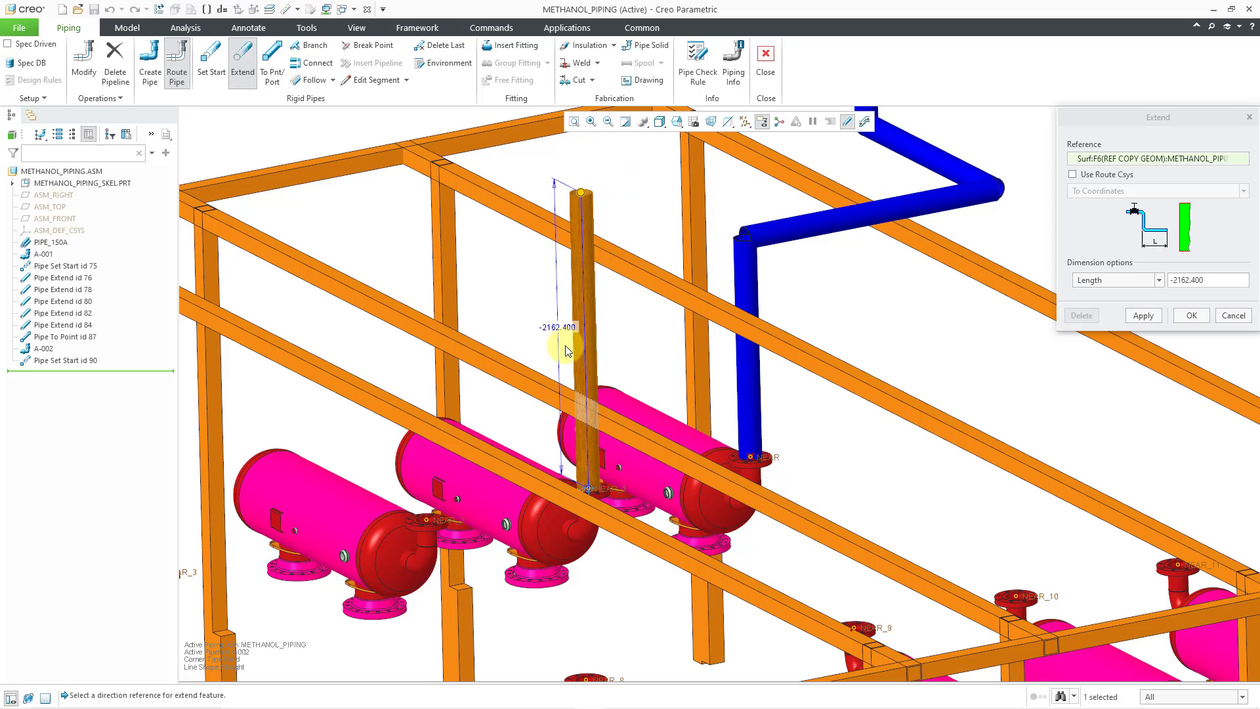
Set the vertical riser length to -2000 and apply it
double_click(554, 326)
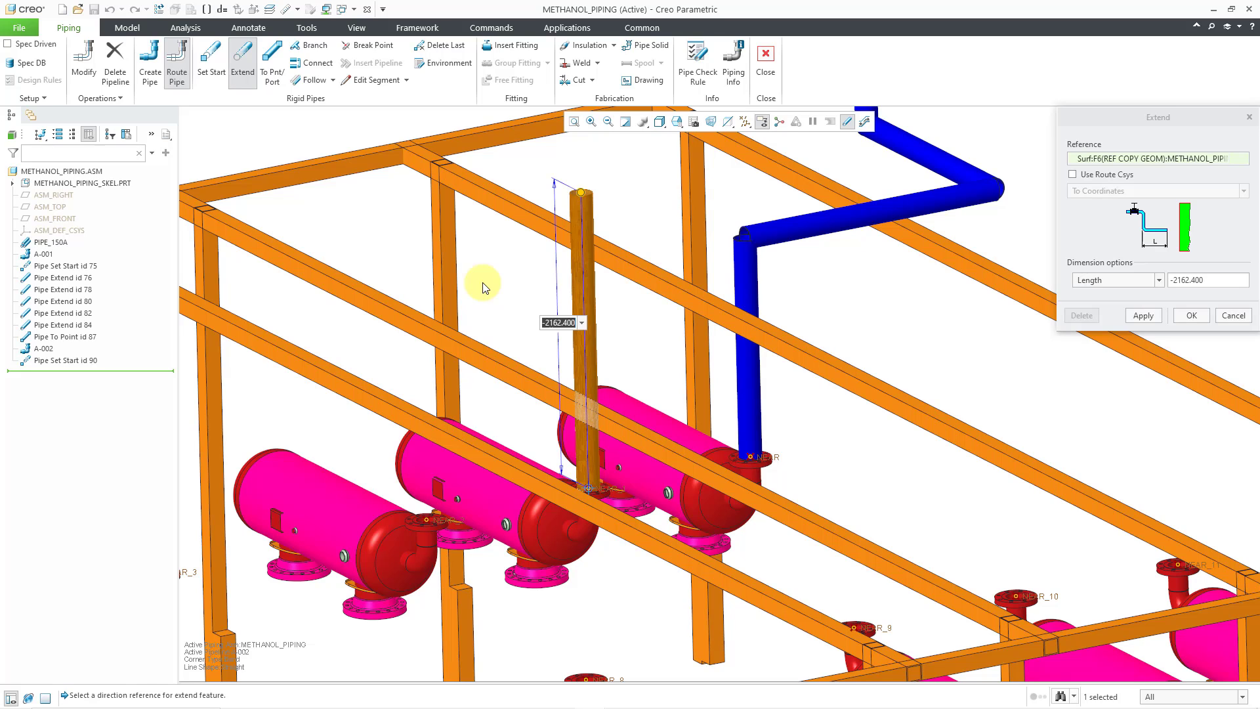
type("-2000")
key("Return")
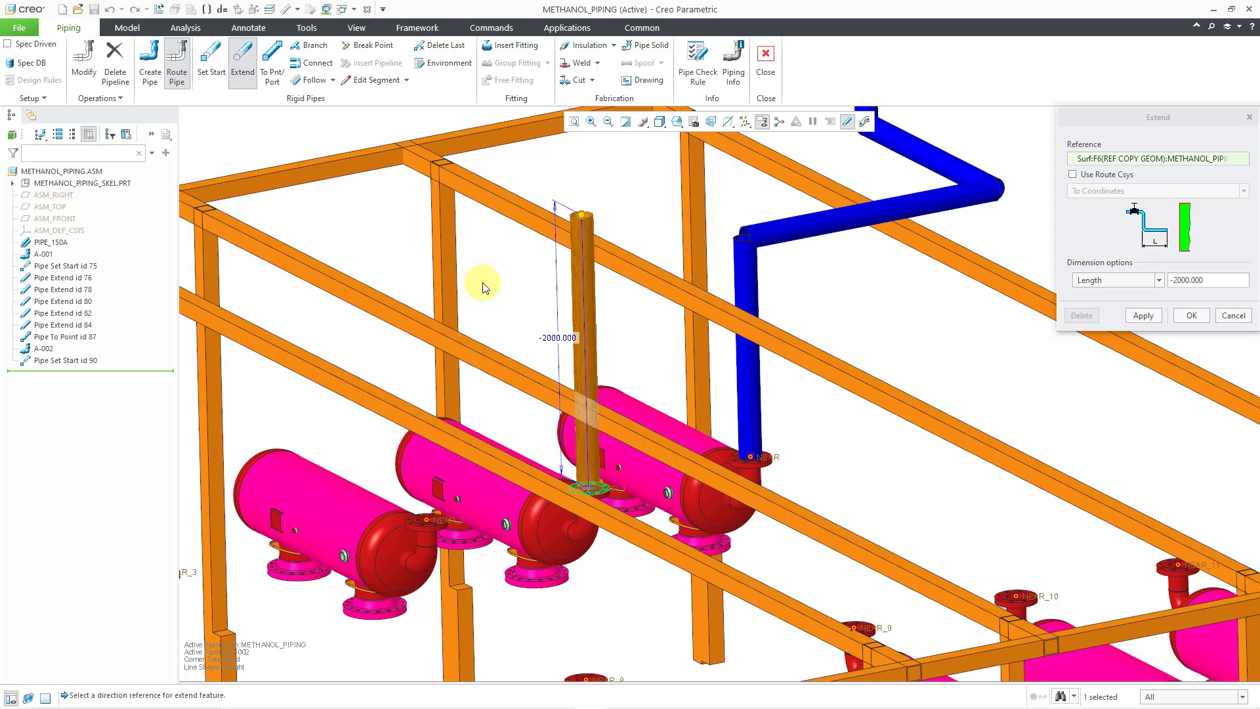
left_click(1143, 315)
Keep the selection filter on All and pick ASM_FRONT in the model tree as the extend reference
scroll(781, 423, "up", 3)
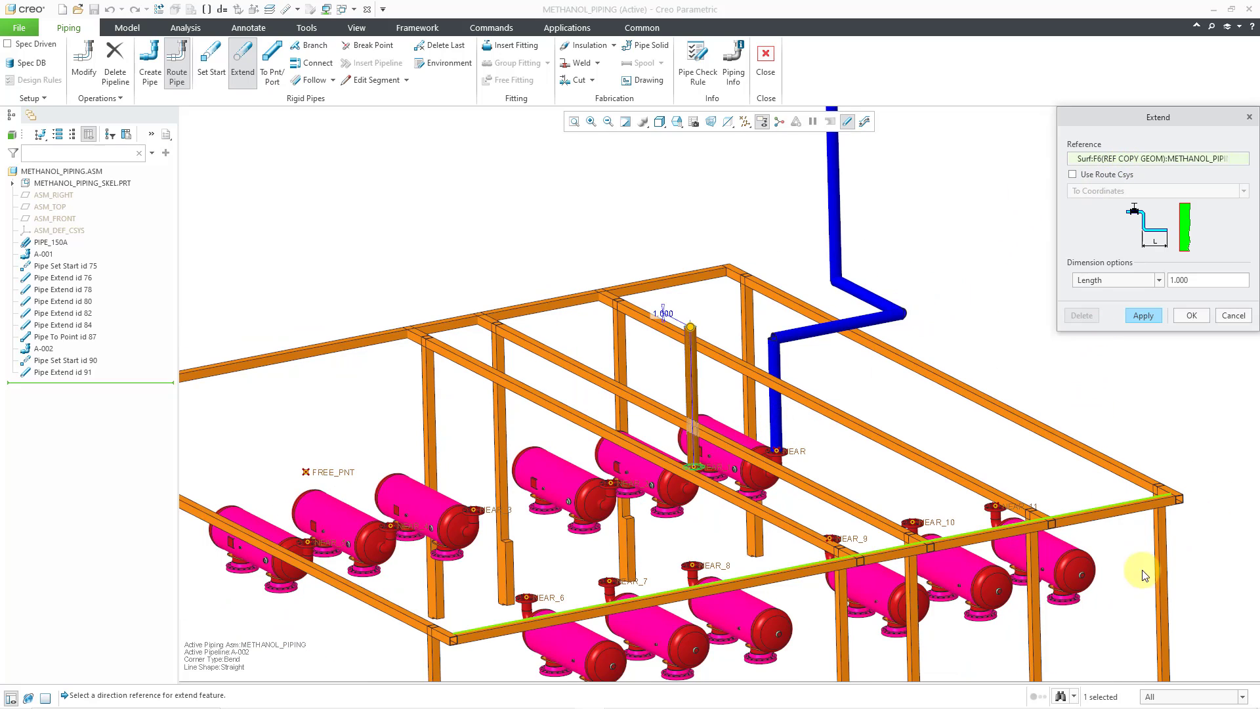
left_click(1210, 697)
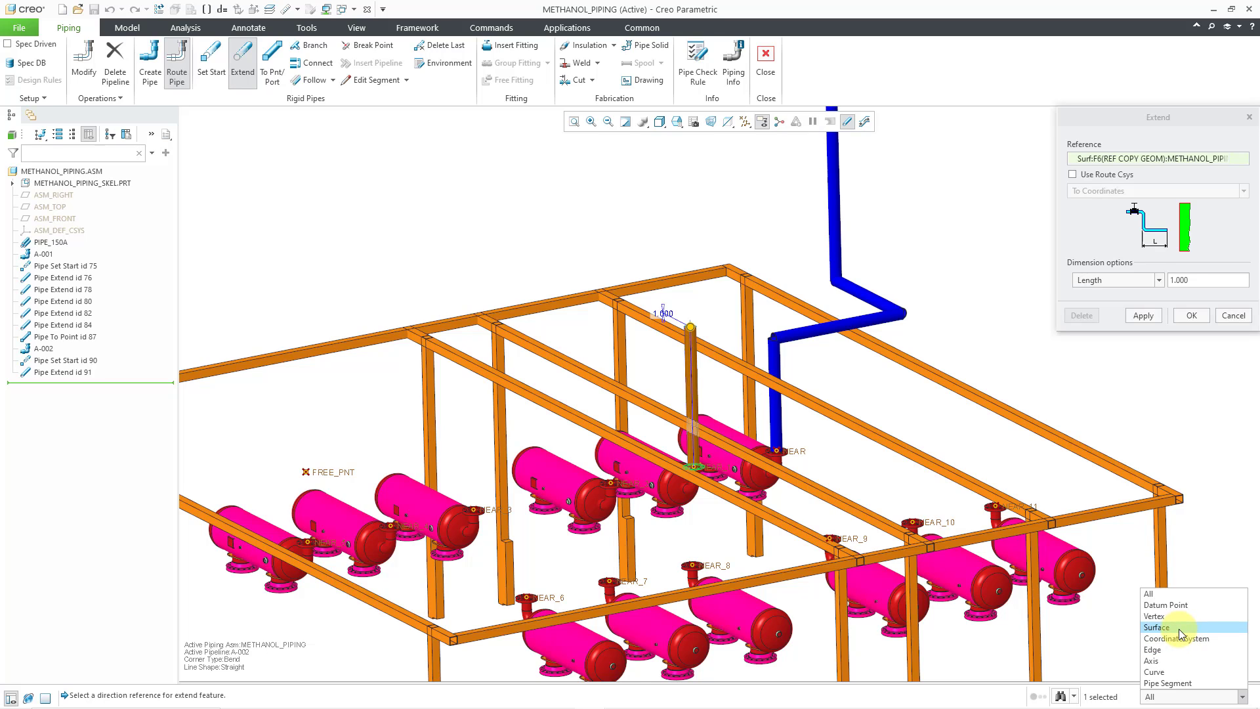
left_click(1153, 593)
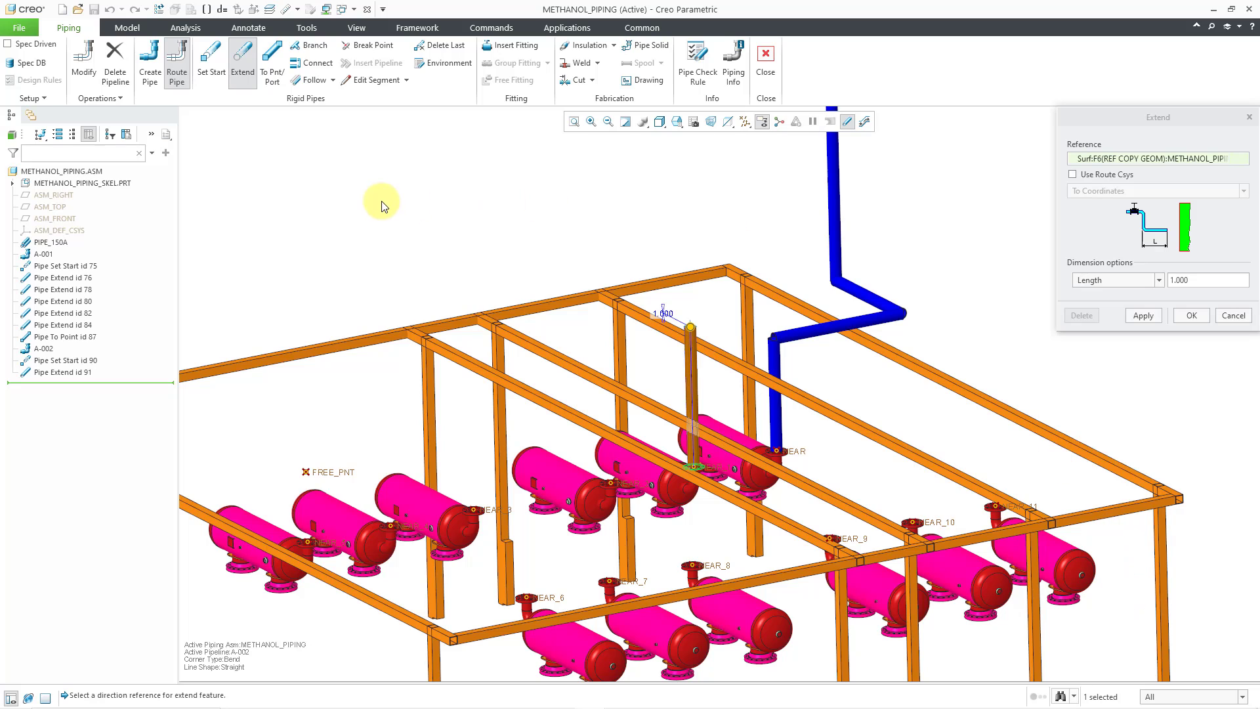
left_click(57, 217)
scroll(506, 419, "down", 4)
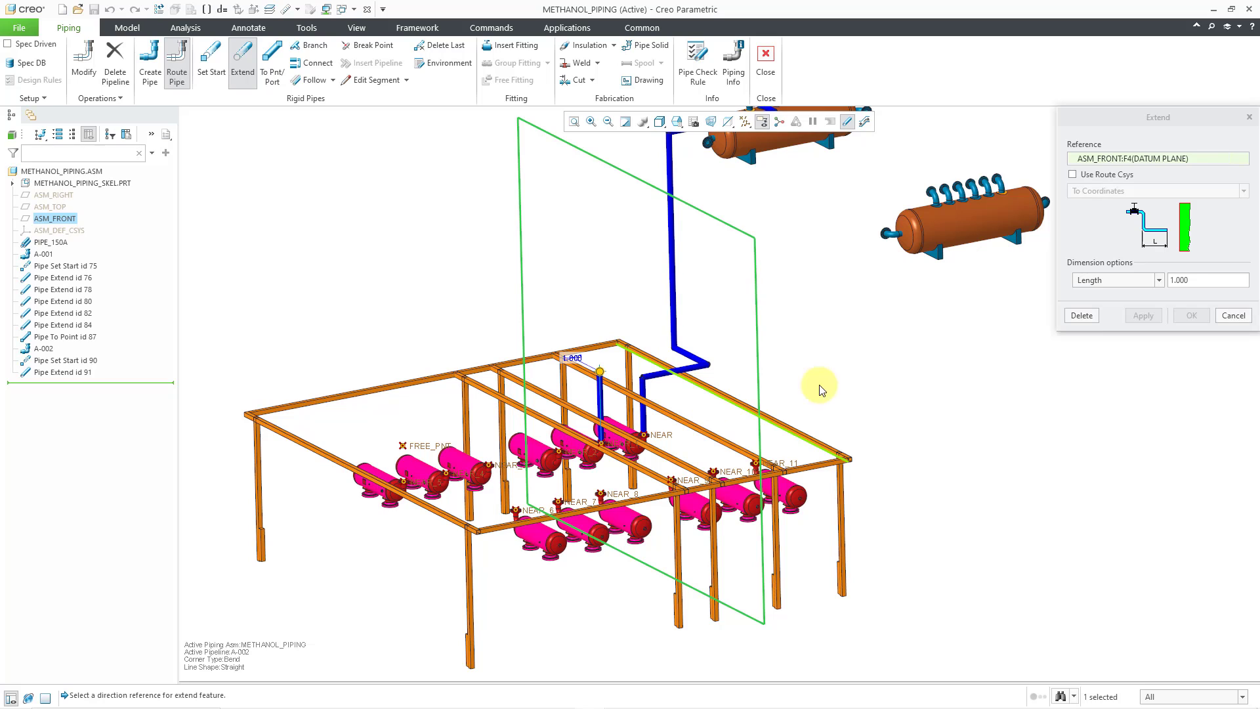
Keep Length as the dimension option and stretch the horizontal leg from the riser top to 3300
left_click(1159, 280)
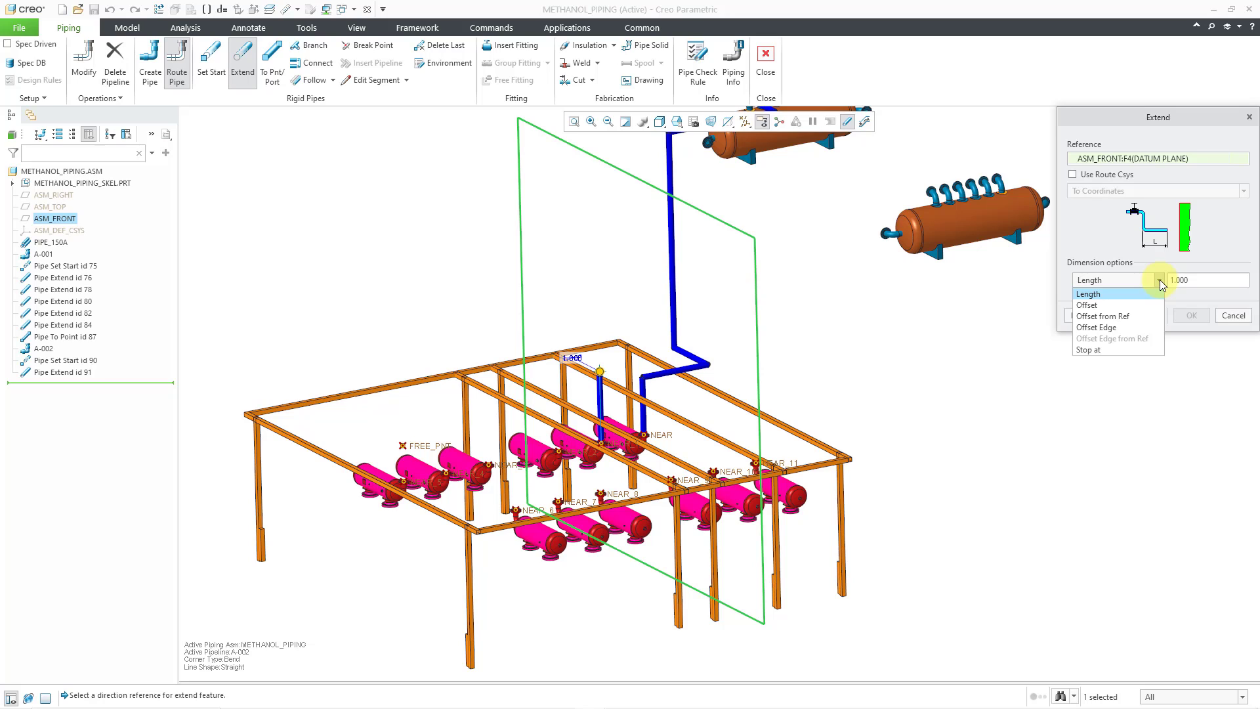
left_click(1160, 279)
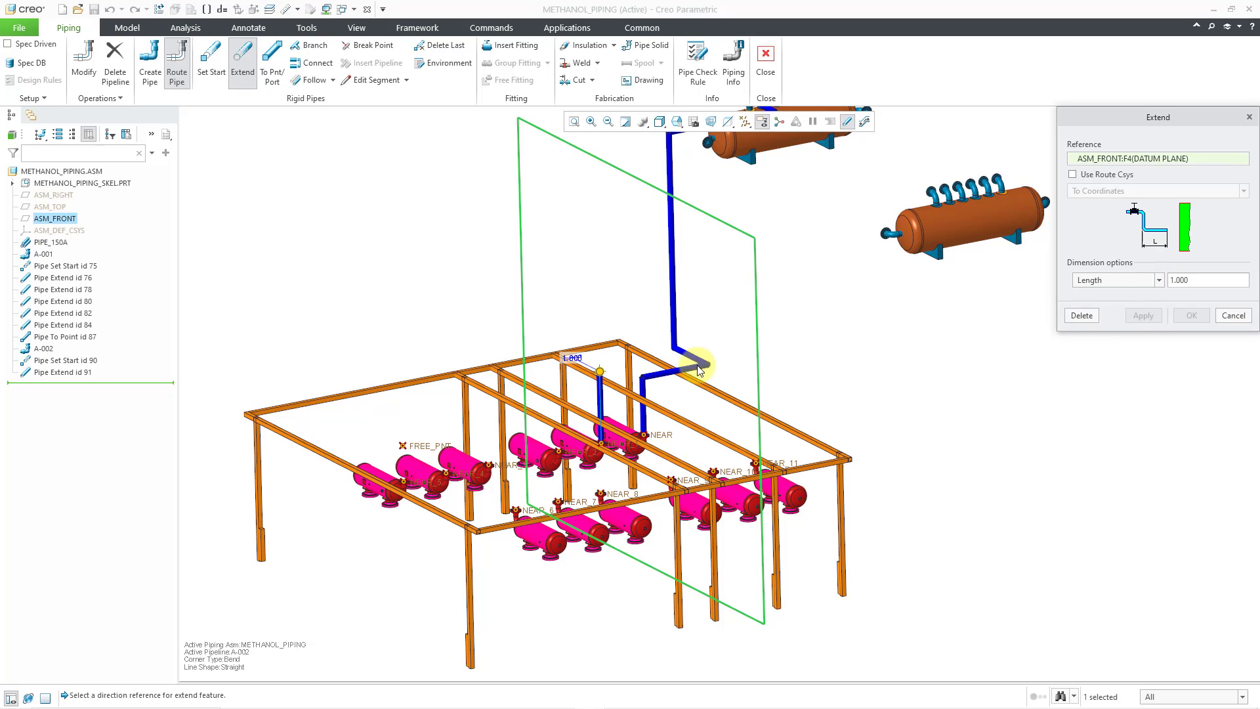
left_click_drag(602, 376, 716, 357)
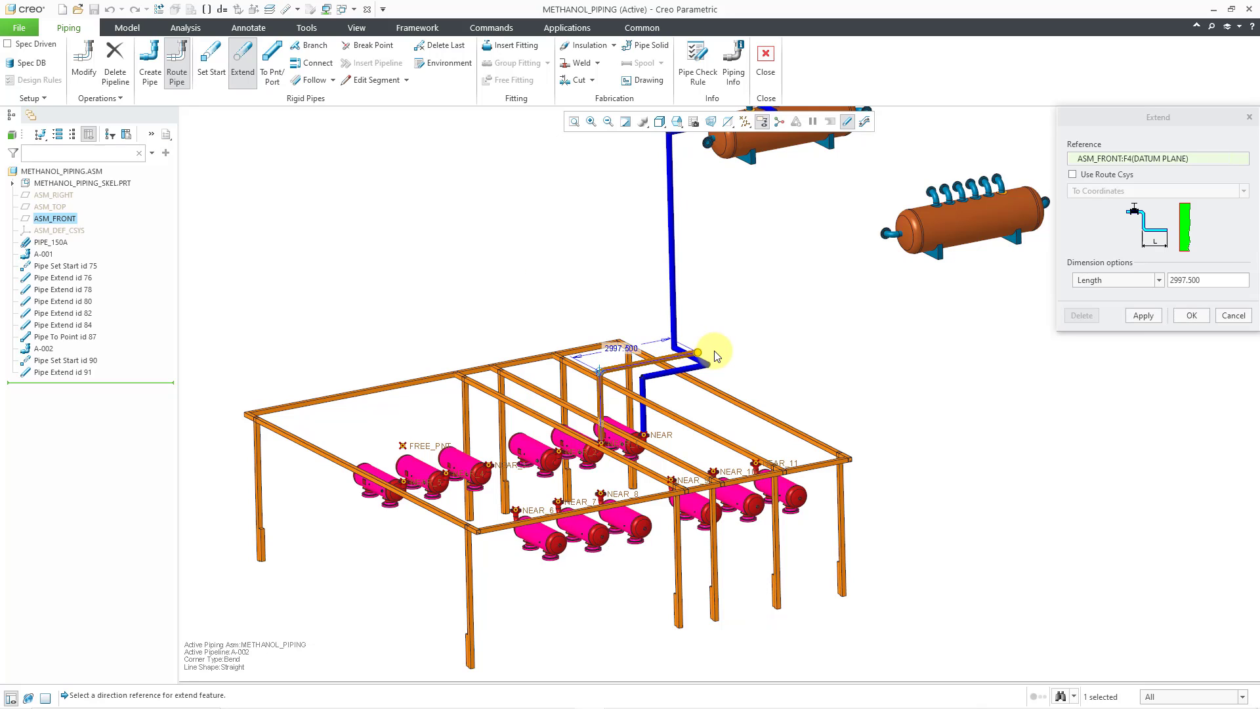
double_click(617, 354)
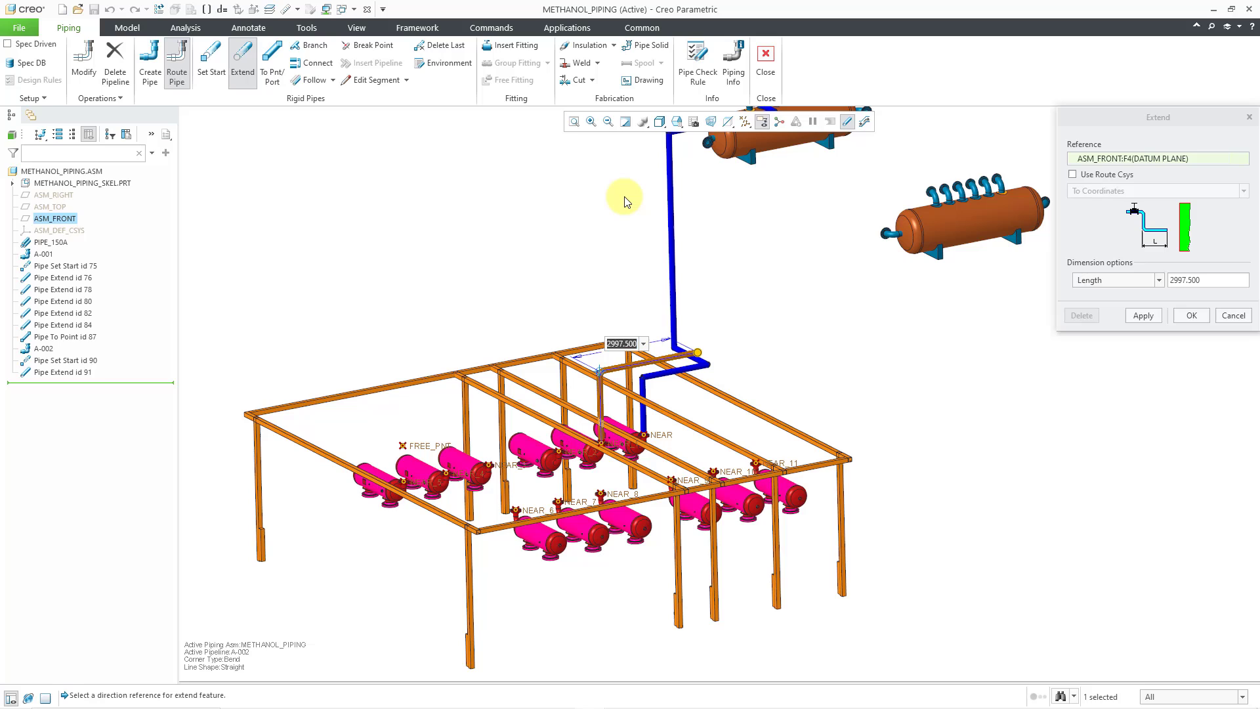
type("3300")
key("Return")
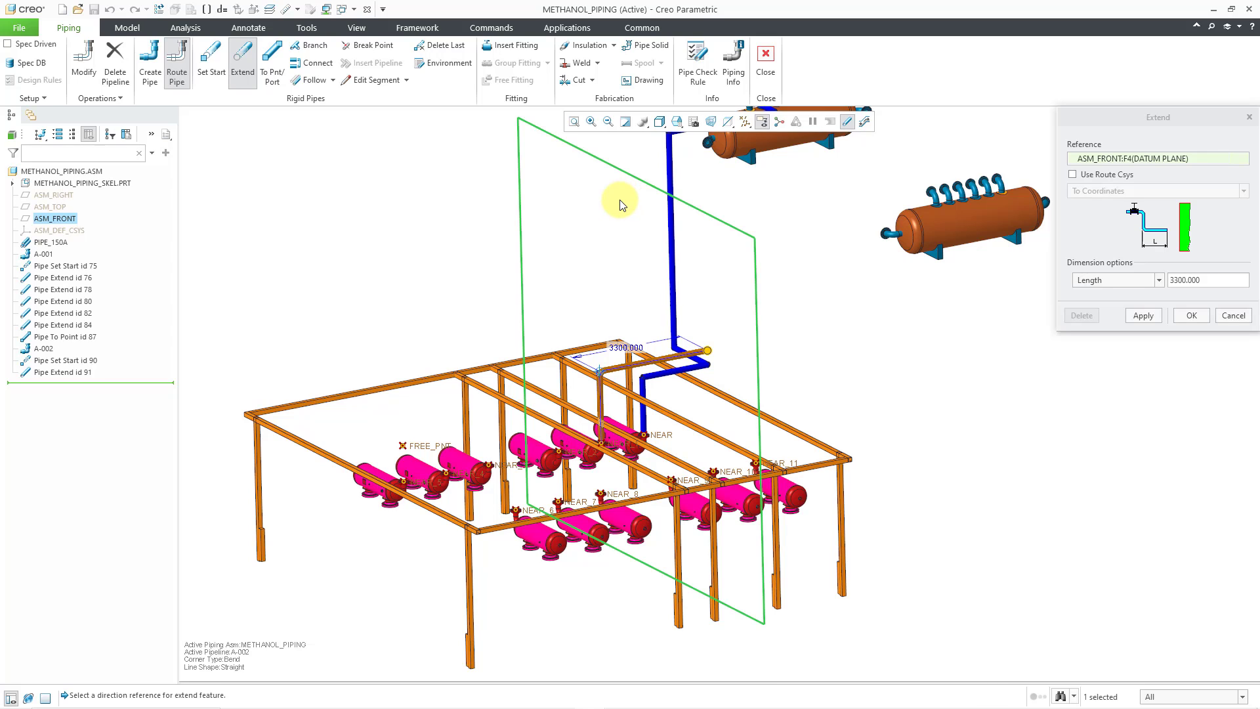
Apply the 3300 horizontal leg and start a new extension referenced to NEAR_1
left_click(1144, 315)
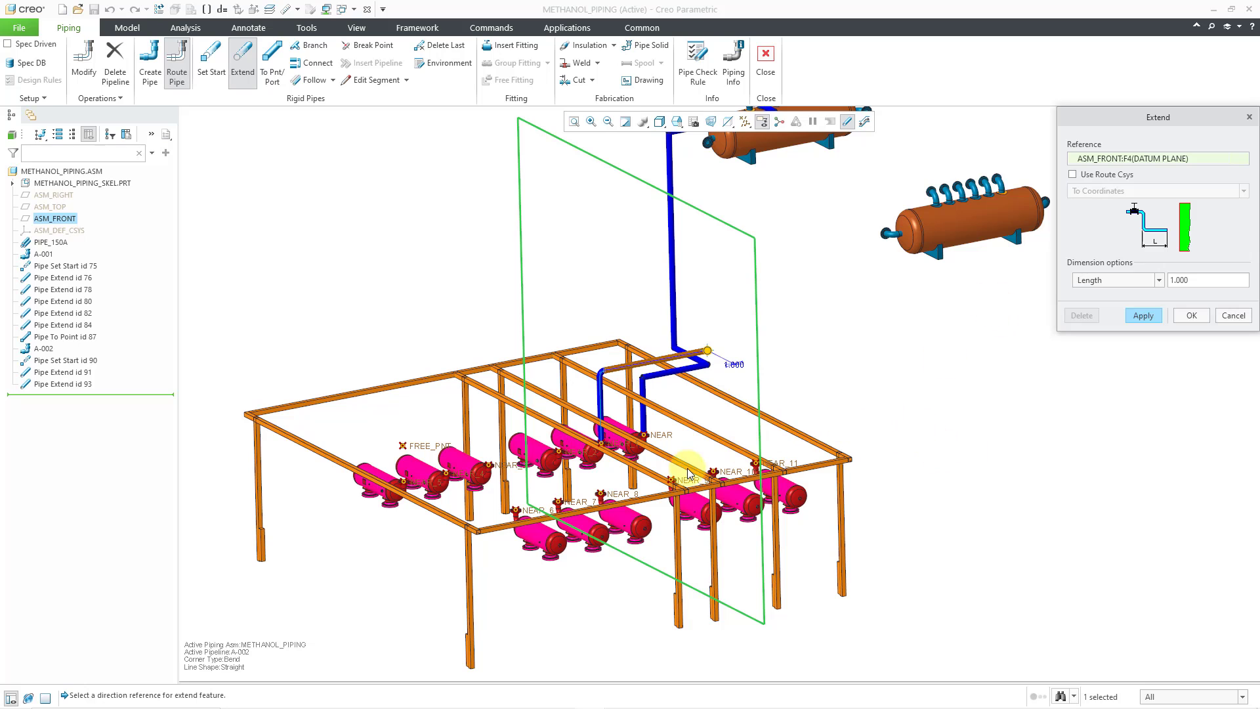
scroll(688, 472, "up", 6)
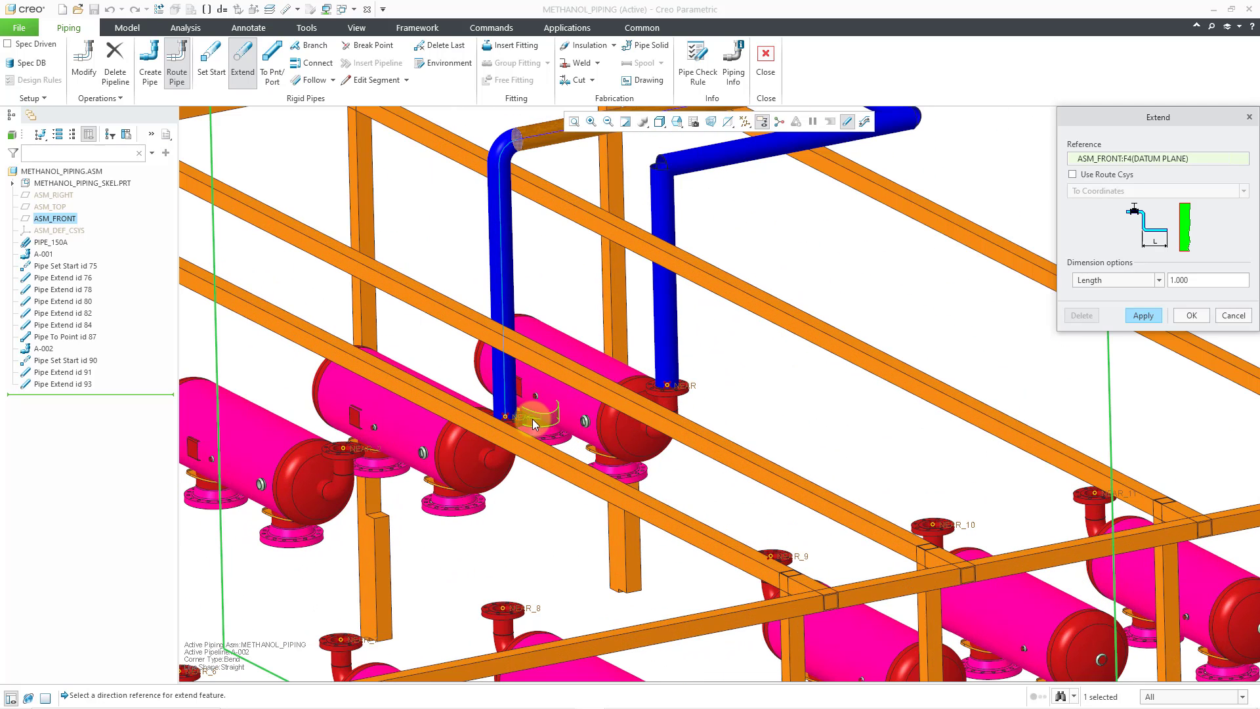
left_click(525, 422)
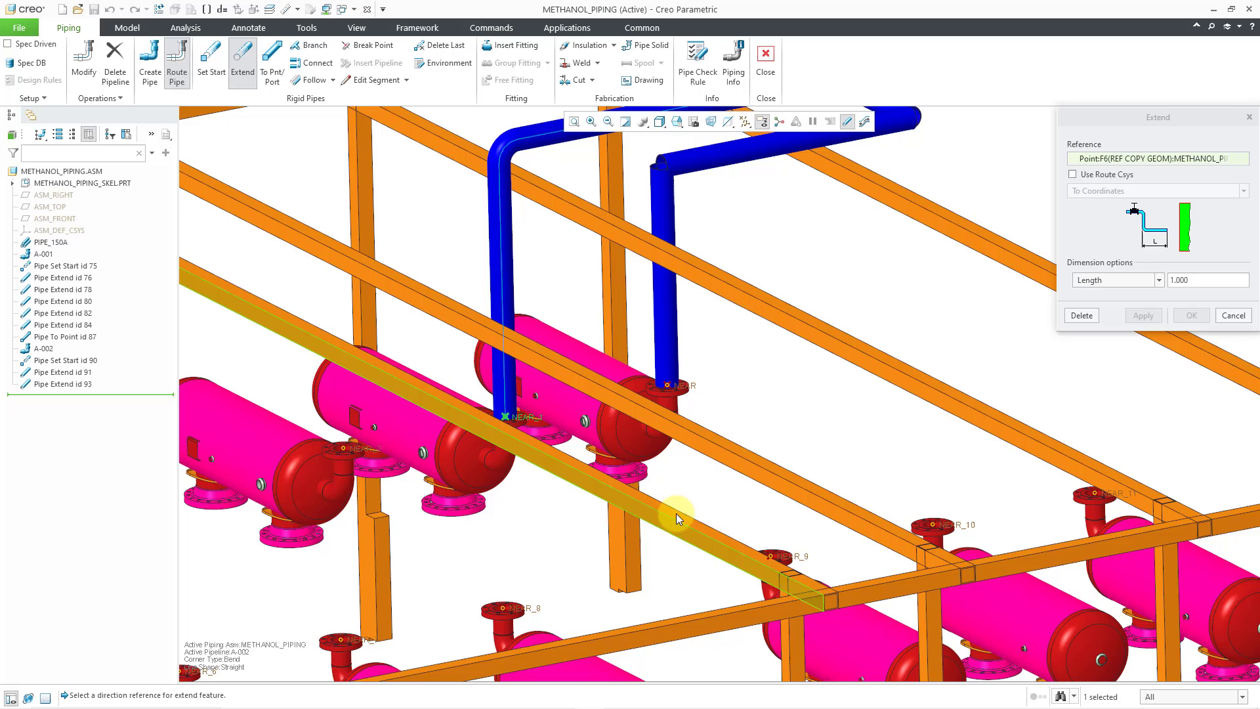
scroll(675, 515, "down", 4)
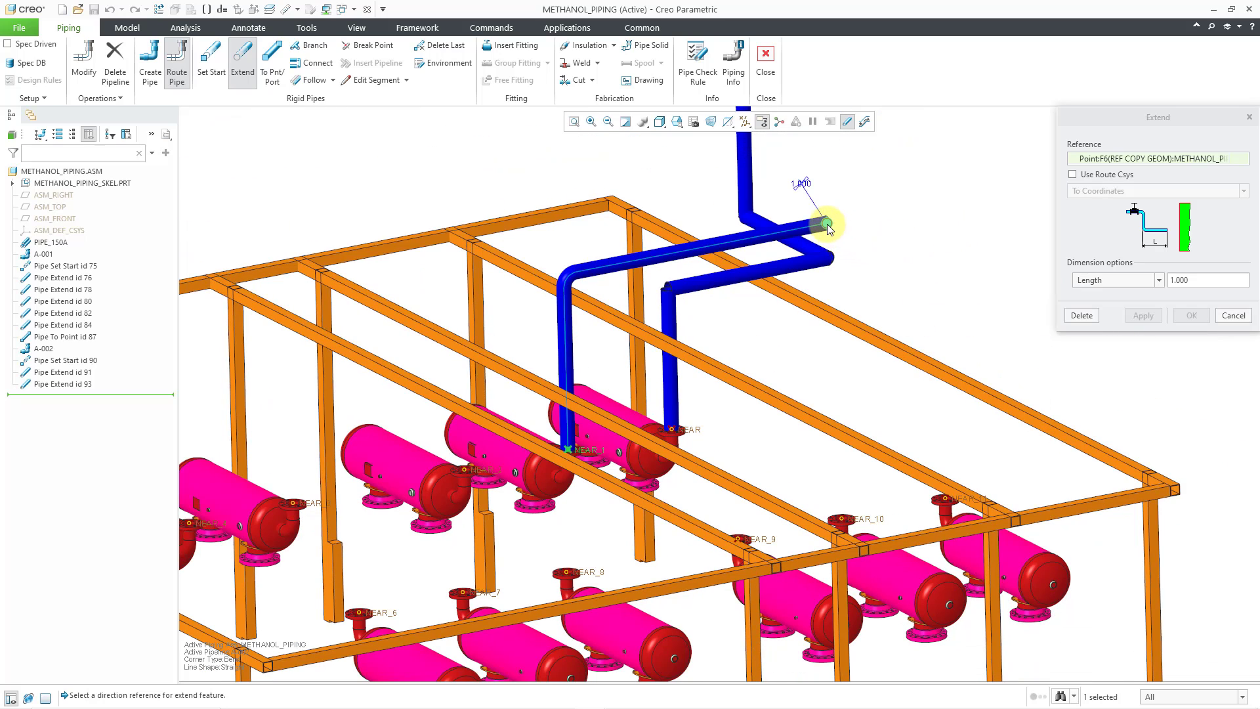
left_click_drag(827, 223, 945, 190)
Switch the extension reference to FREE_PNT, previewing a -1674.300 length
scroll(928, 283, "down", 3)
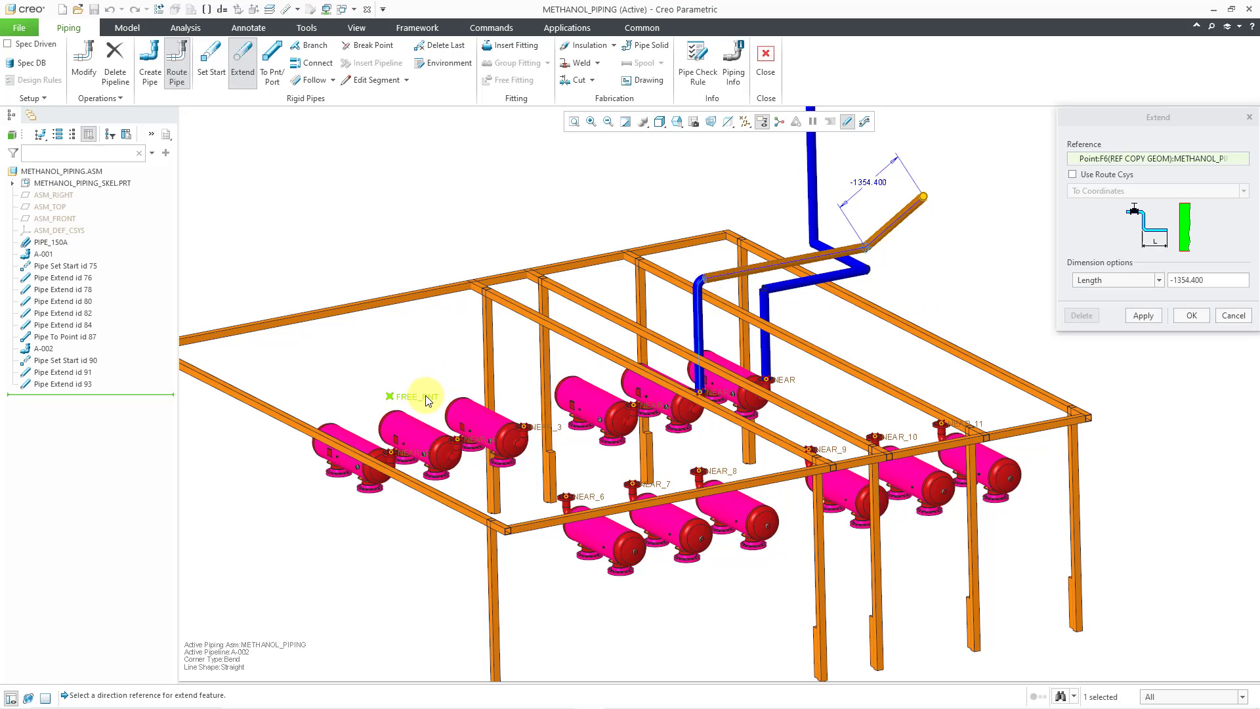
left_click(425, 398)
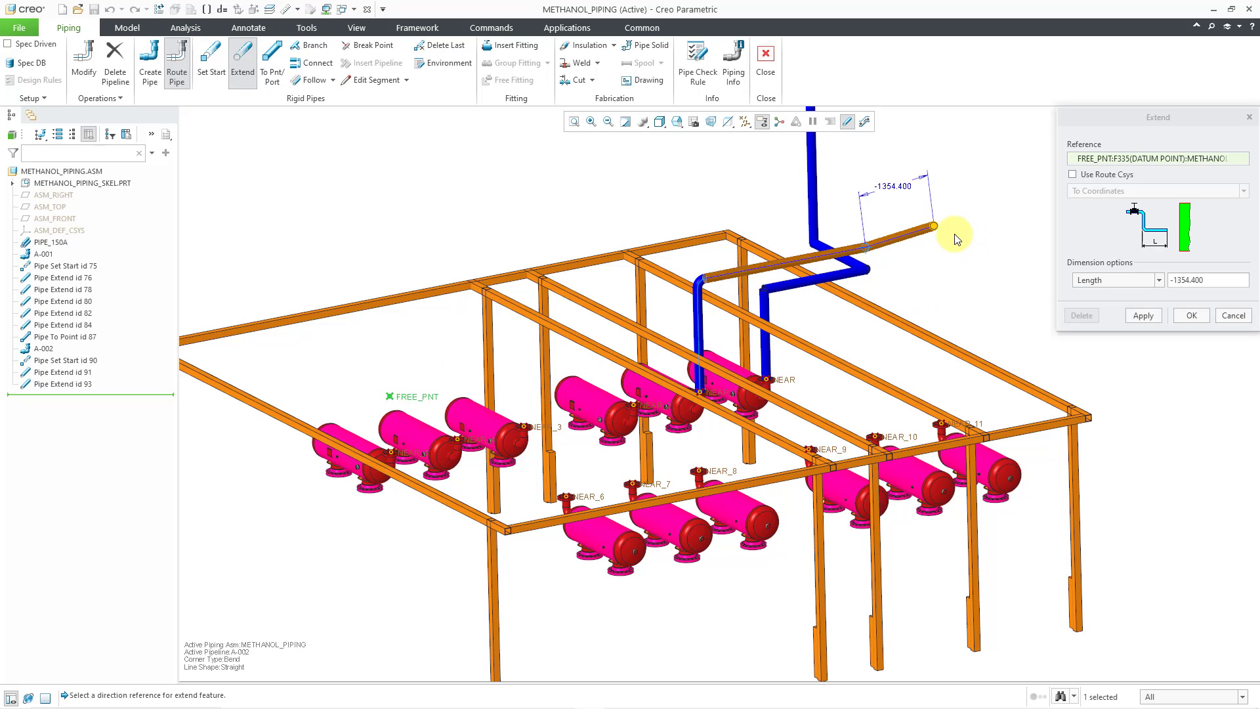
left_click_drag(935, 230, 940, 191)
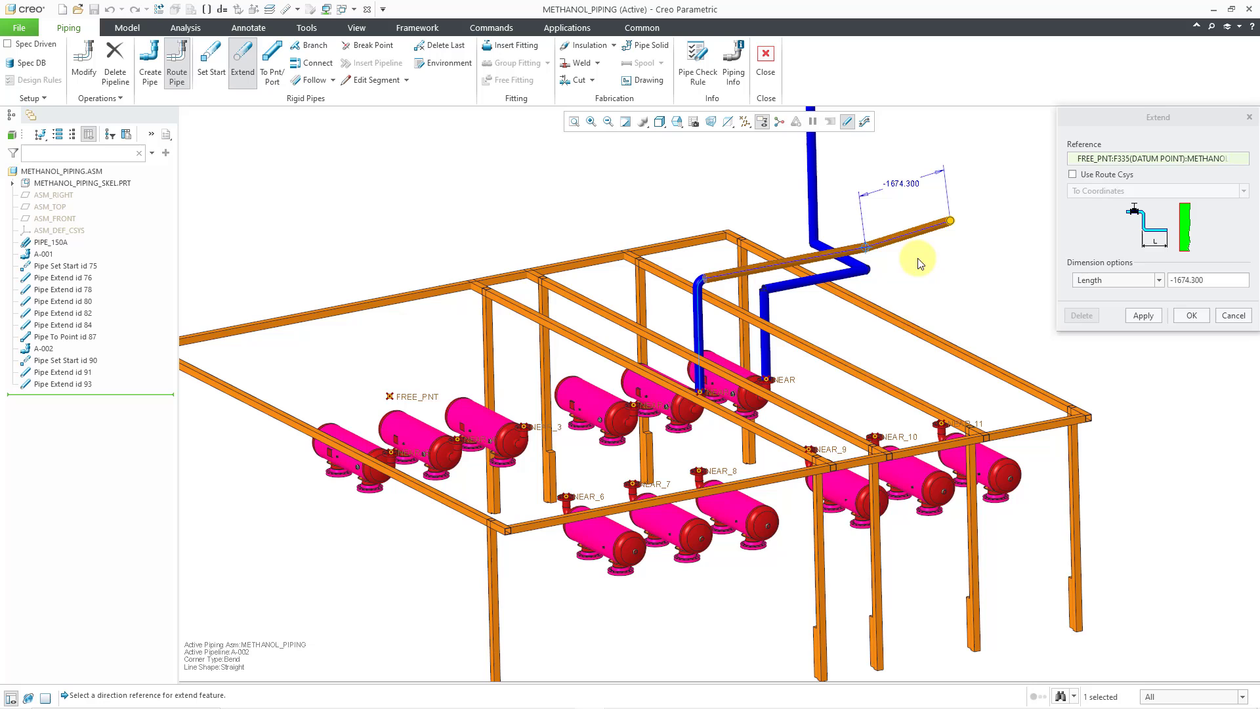
middle_click_drag(753, 361, 716, 384, "shift")
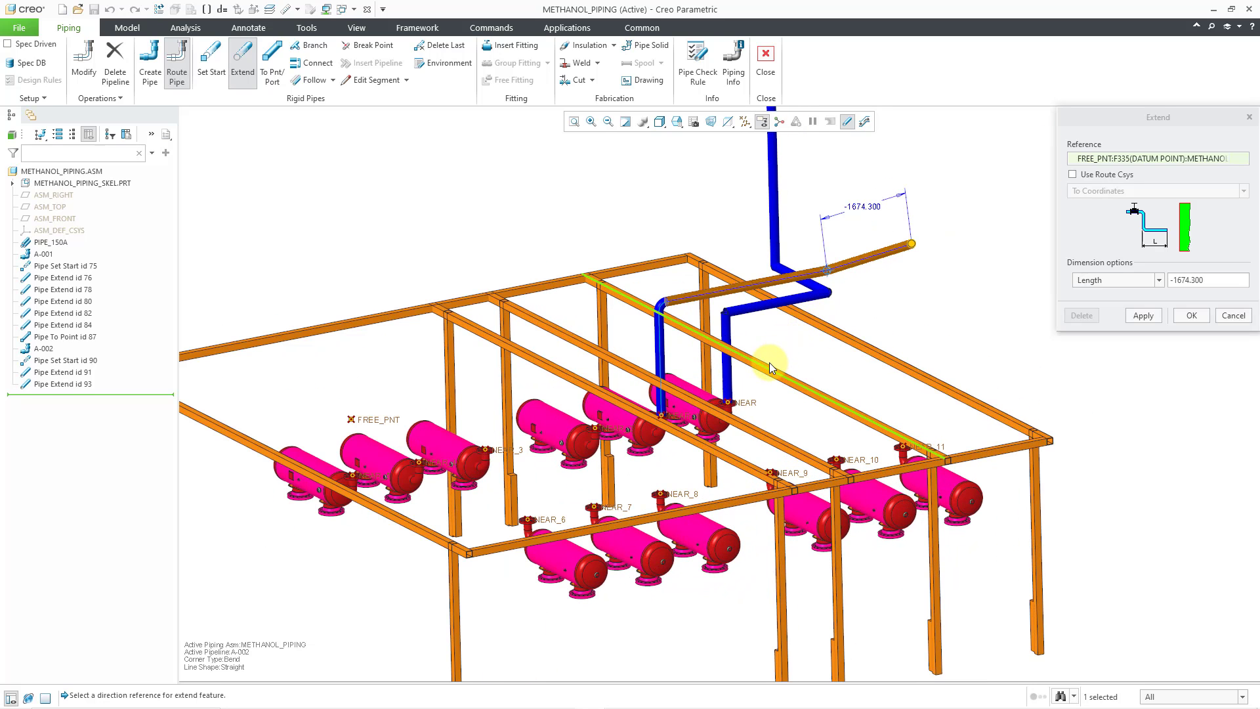
Reference the rack beam edge and stretch the extension to -4060.900 toward the upper vessel
left_click(770, 362)
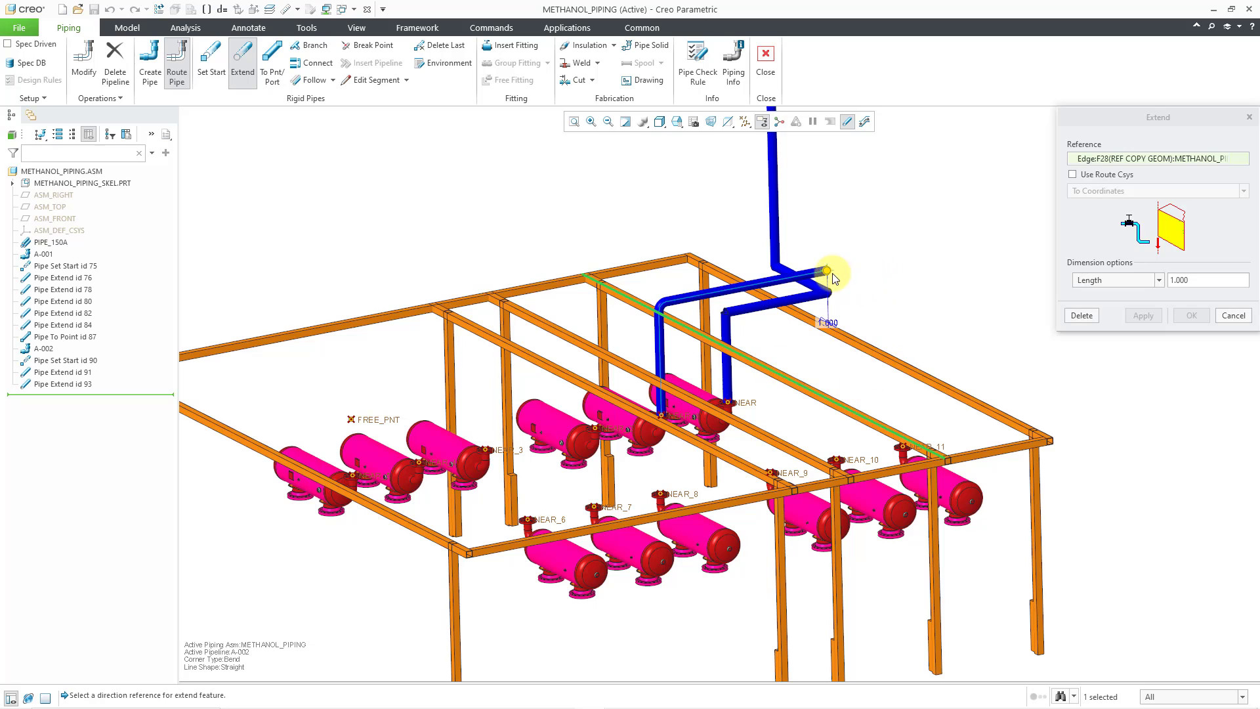
left_click_drag(832, 271, 708, 210)
scroll(674, 400, "down", 4)
scroll(656, 459, "down", 2)
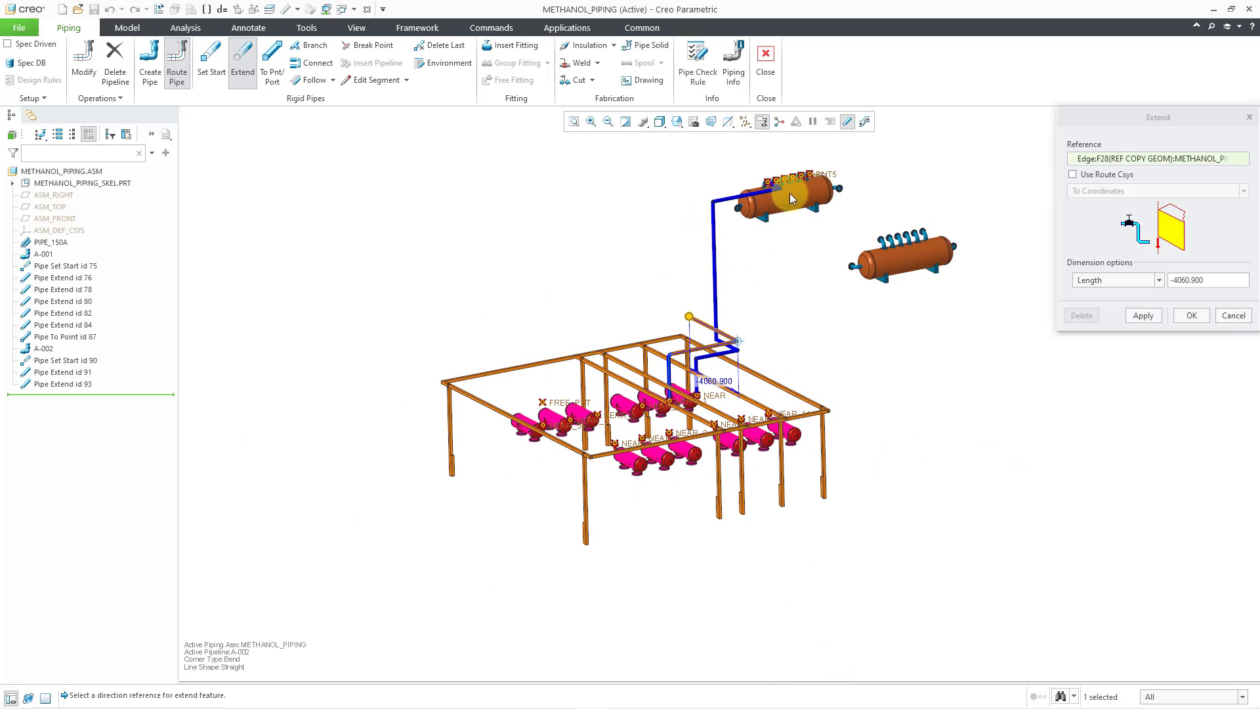
scroll(790, 192, "up", 4)
scroll(778, 169, "up", 3)
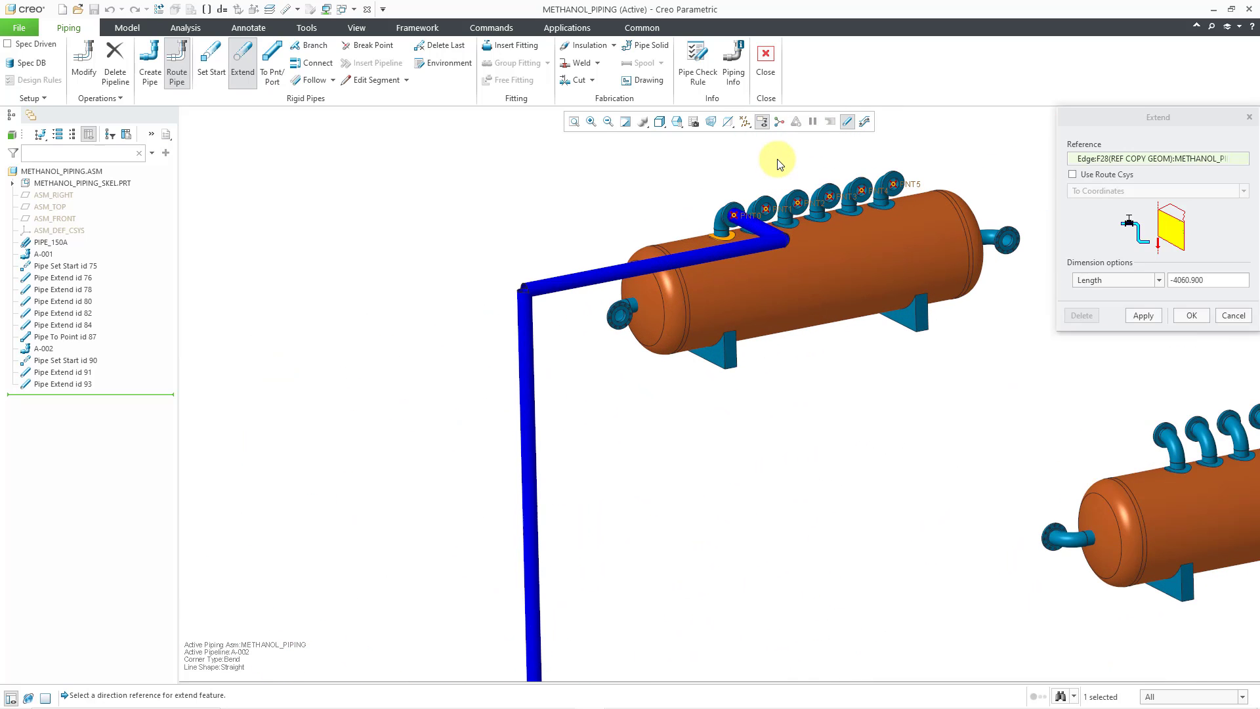
Hide datum points and show datum axes in the datum display filters
left_click(751, 124)
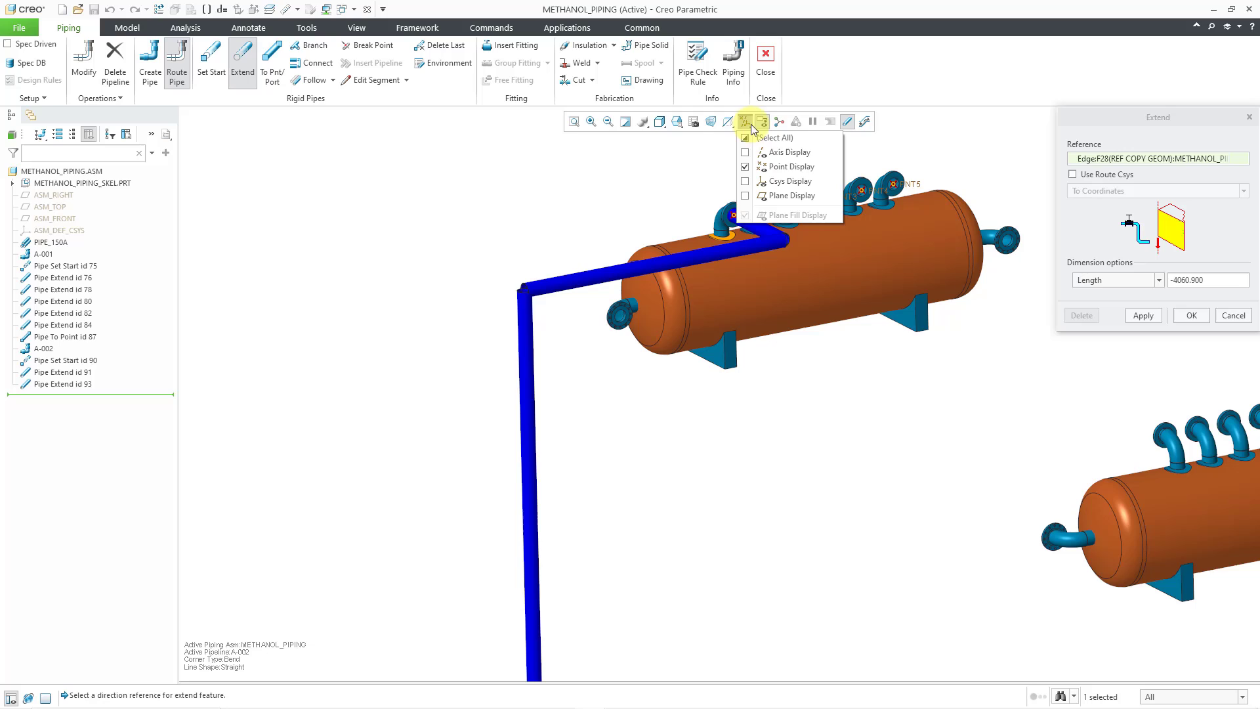
left_click(781, 165)
left_click(781, 154)
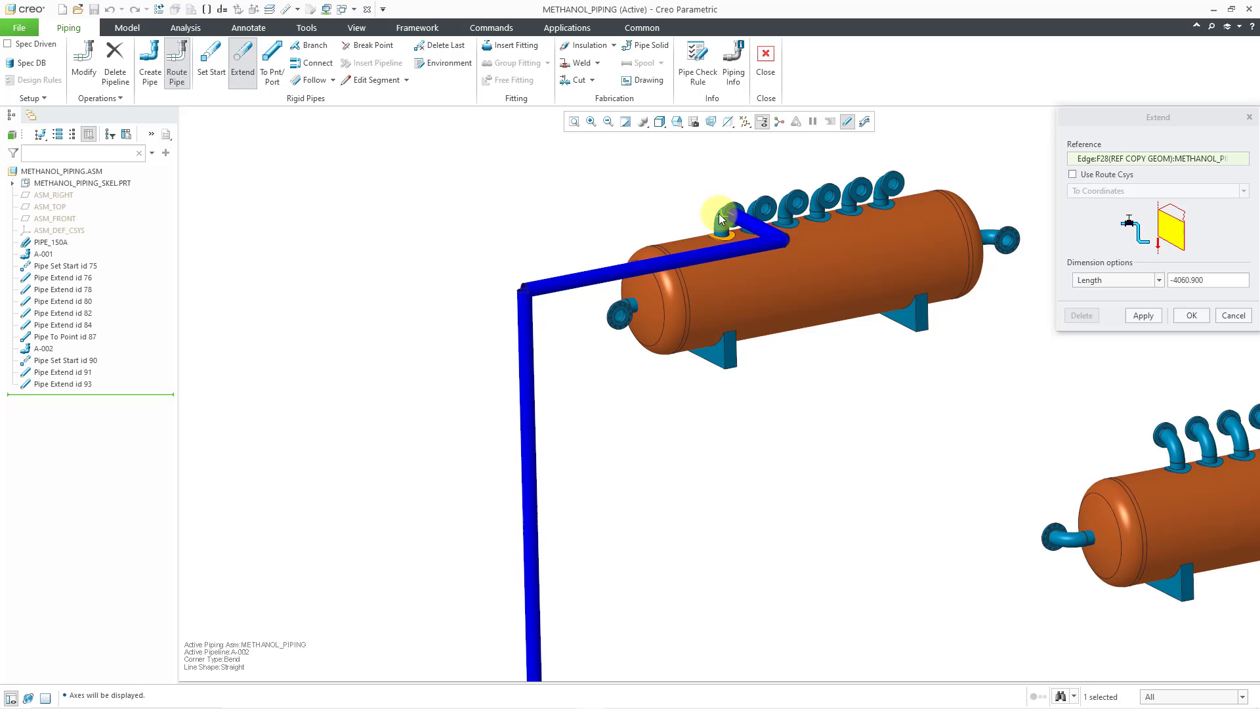
Filter selection to axes, reference TOP_FLANGE_AXIS, and stretch the extension to 2405.600
scroll(730, 216, "up", 6)
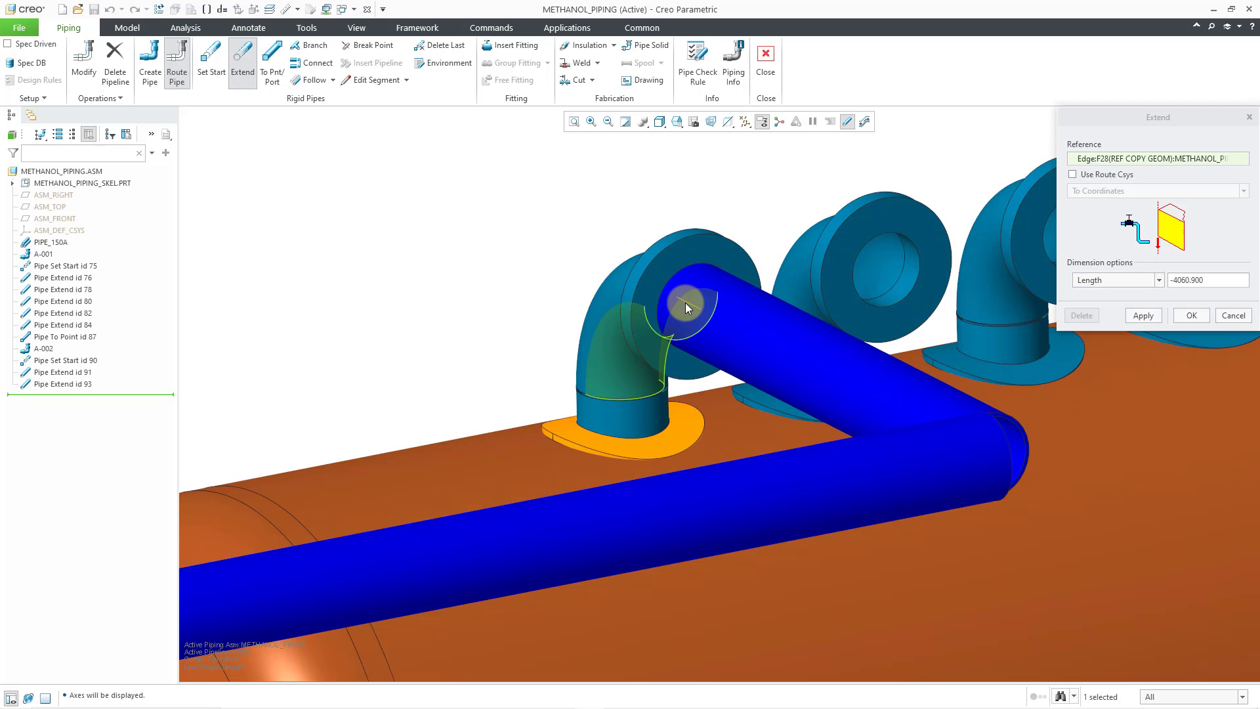
left_click(1227, 698)
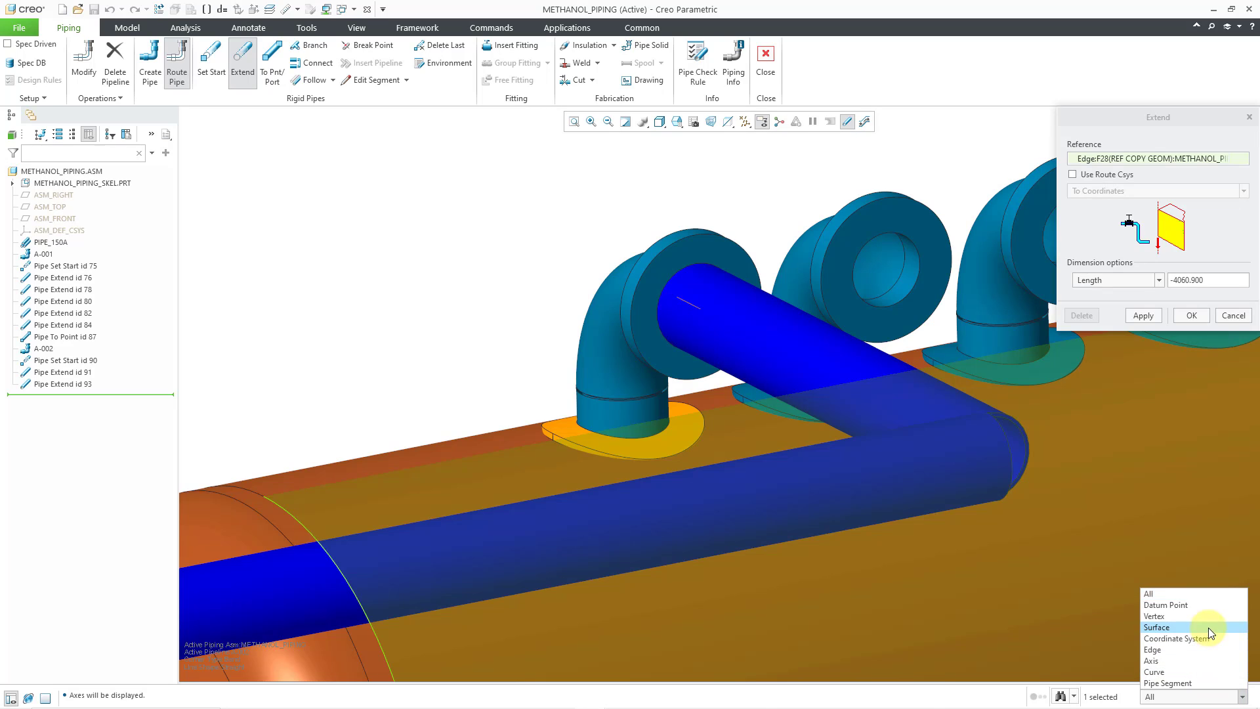
left_click(1200, 660)
left_click(693, 306)
scroll(676, 254, "up", 6)
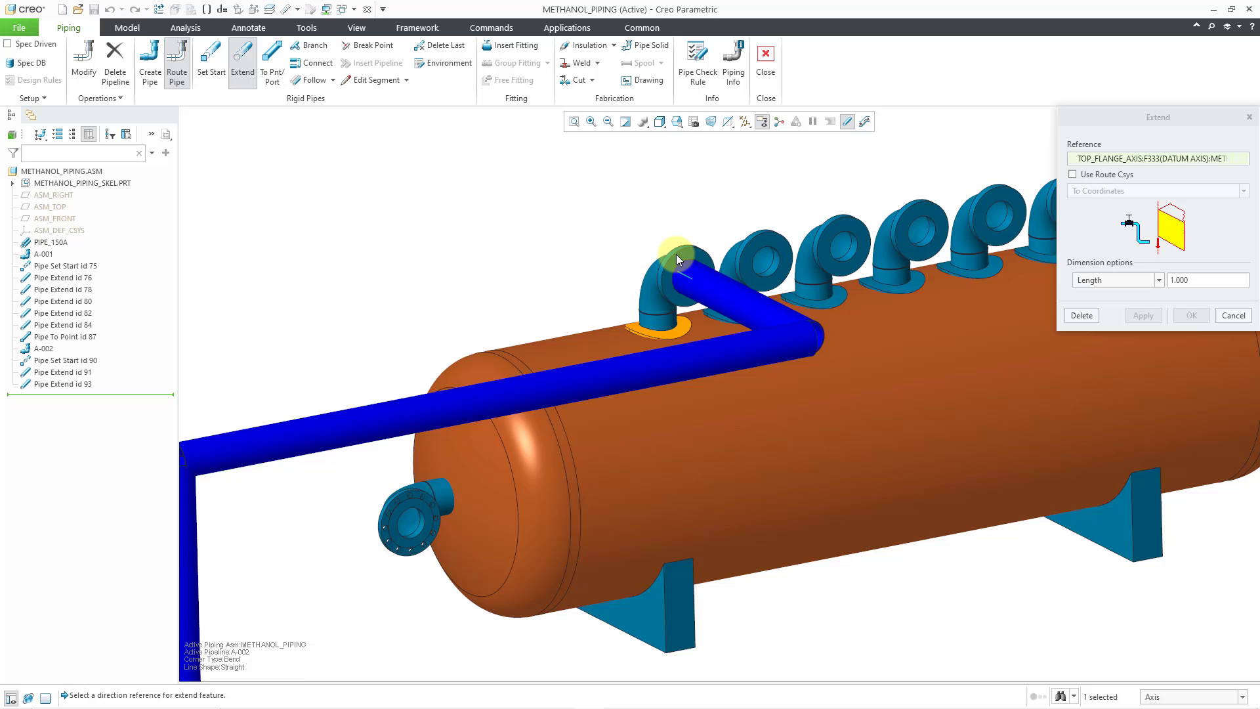
scroll(642, 243, "up", 3)
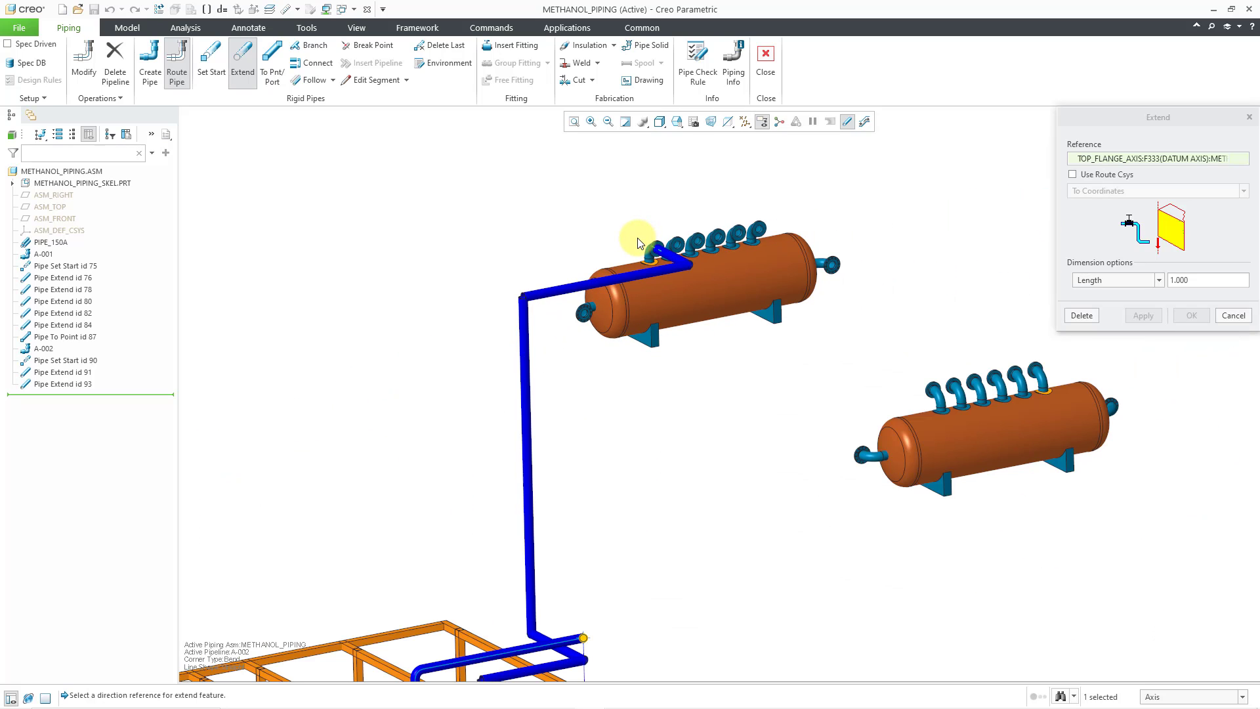
scroll(620, 254, "up", 2)
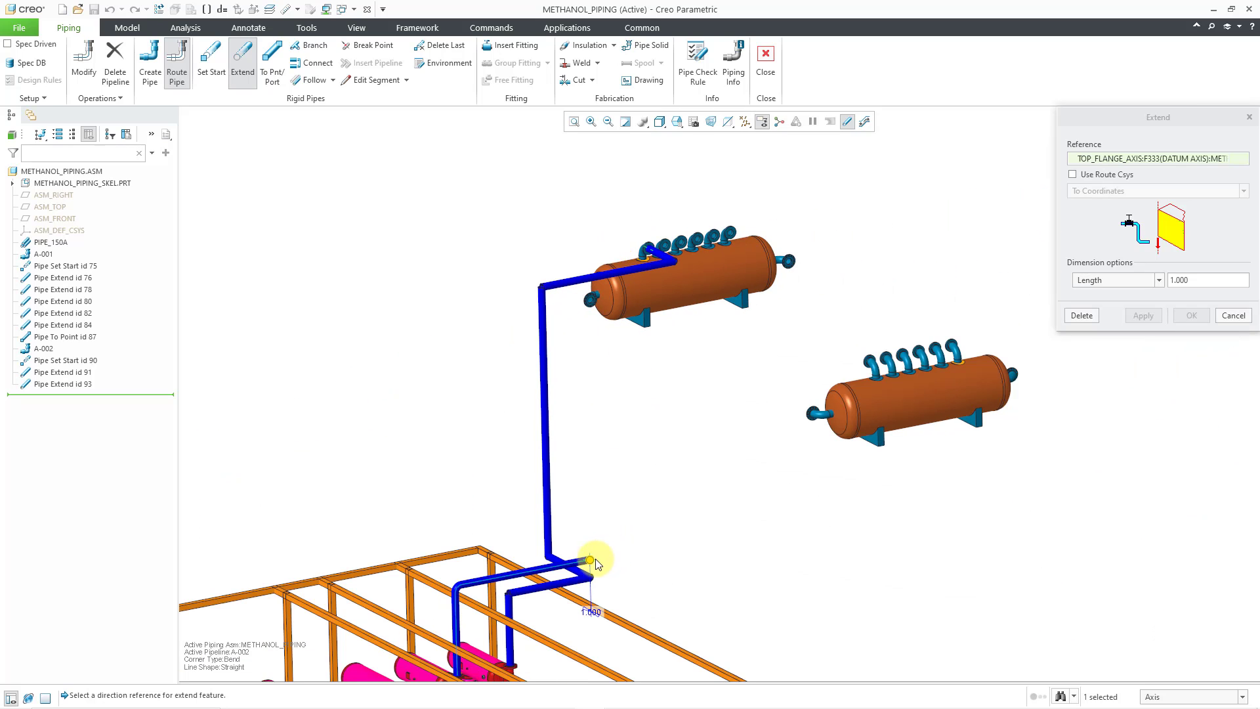
left_click_drag(578, 555, 694, 497)
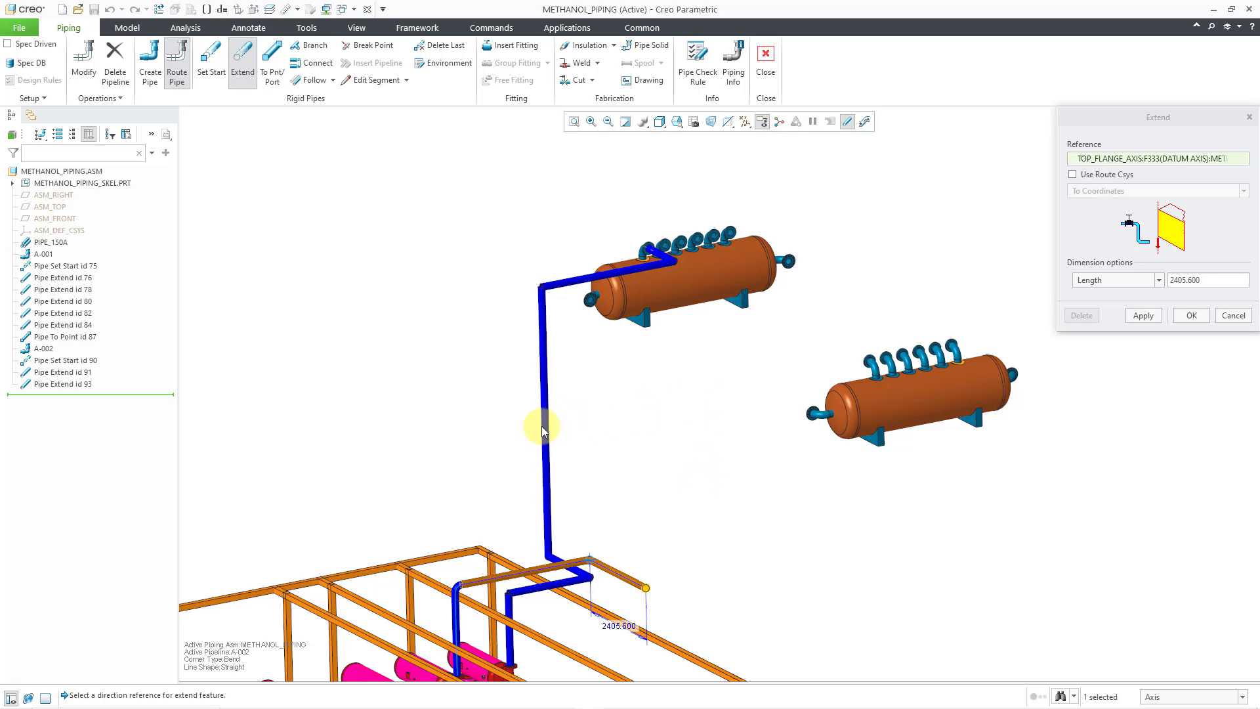
Reference A-001's vertical riser for a 4399.300 upward extension and show datum planes
left_click(1216, 699)
left_click(1201, 595)
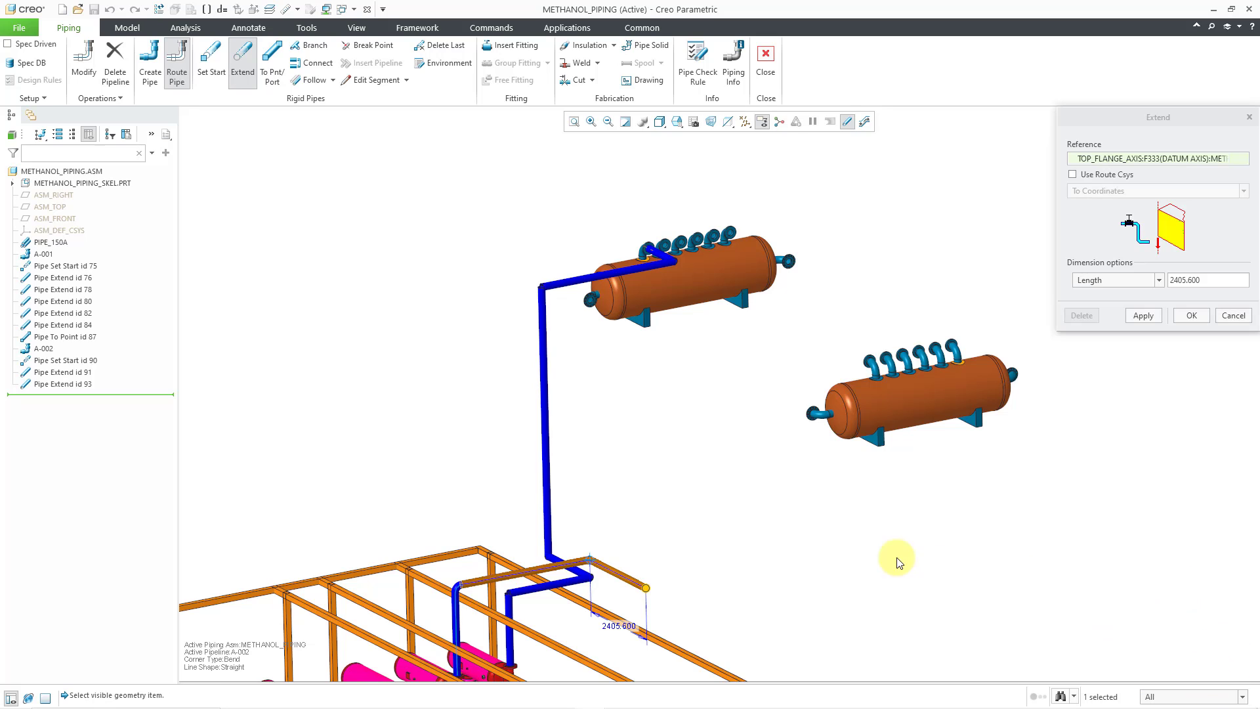
left_click(546, 474)
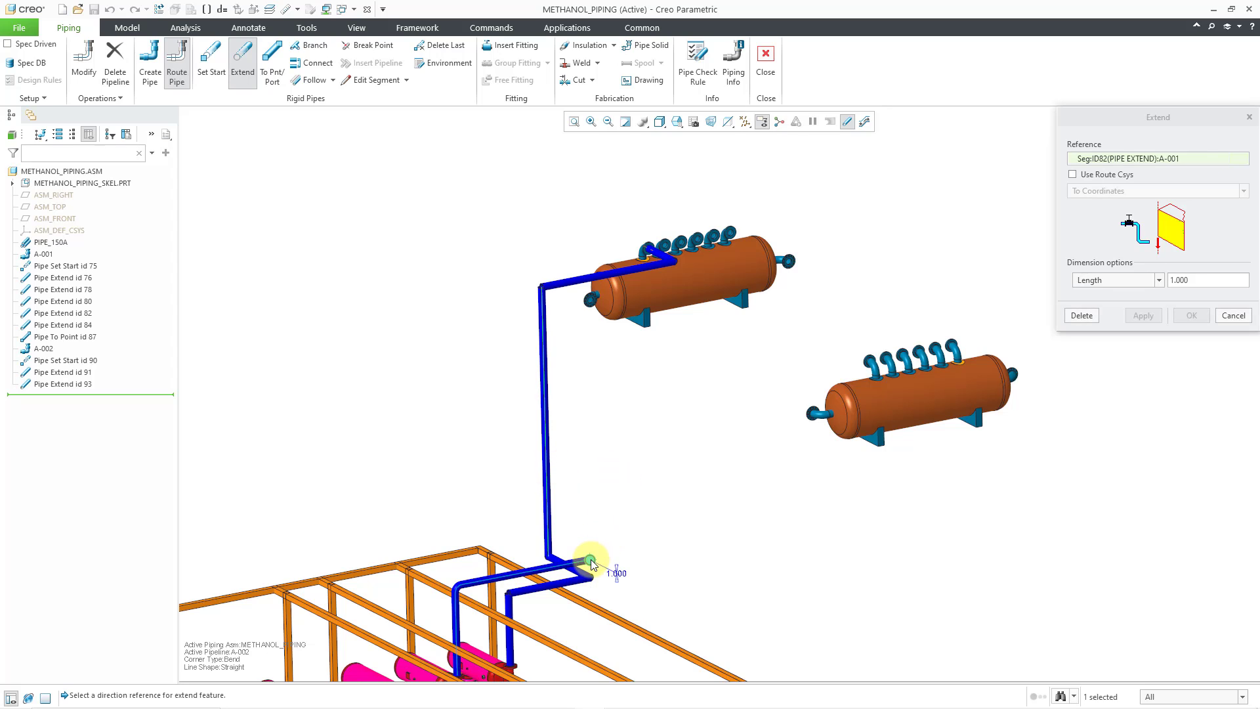
left_click_drag(590, 559, 585, 361)
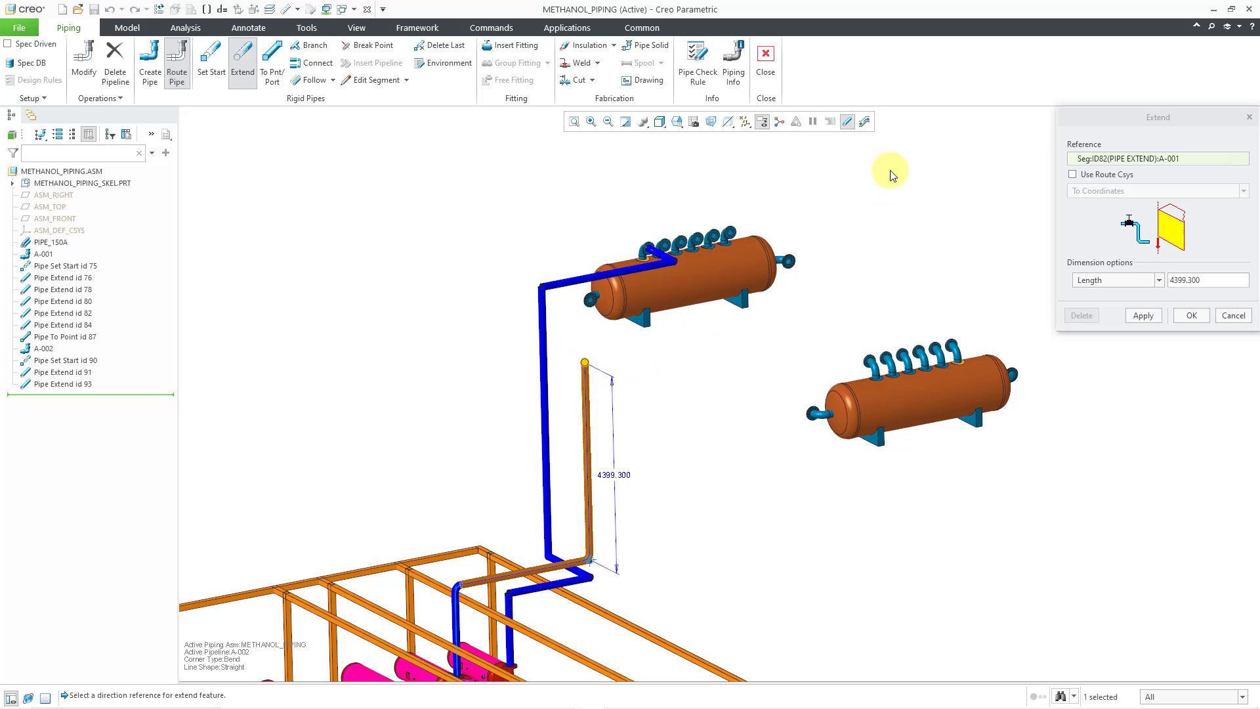
left_click(744, 122)
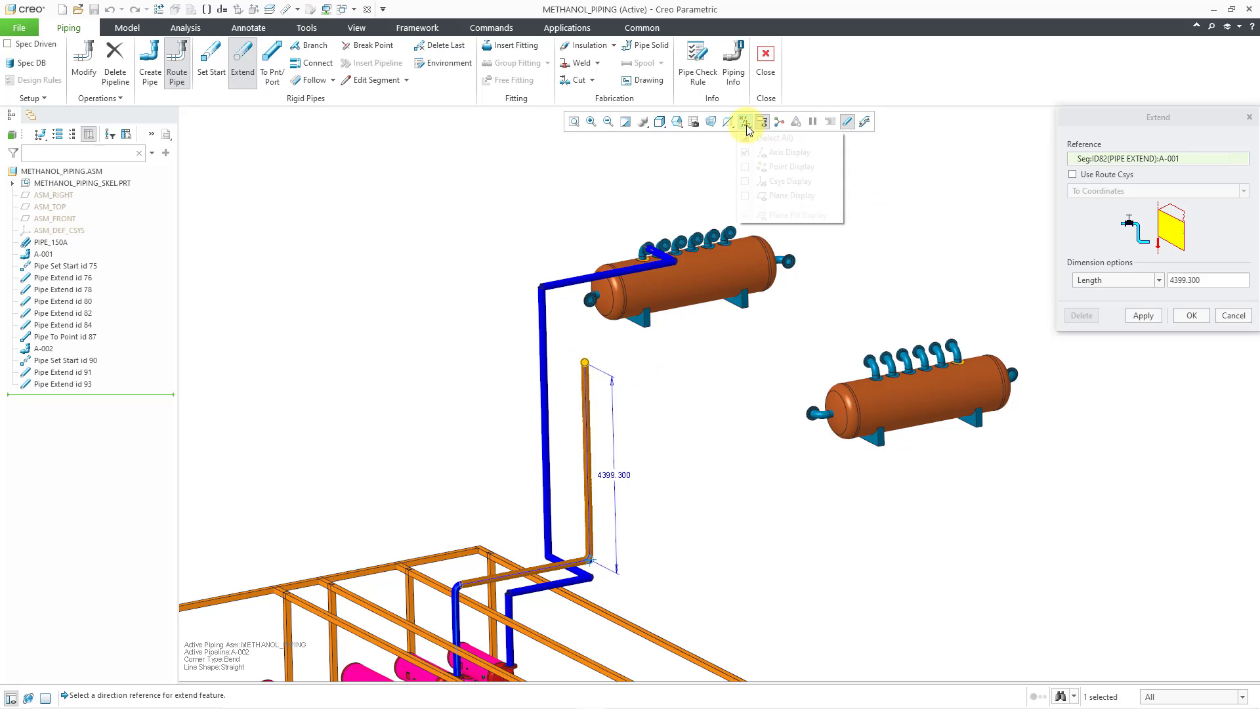
left_click(798, 196)
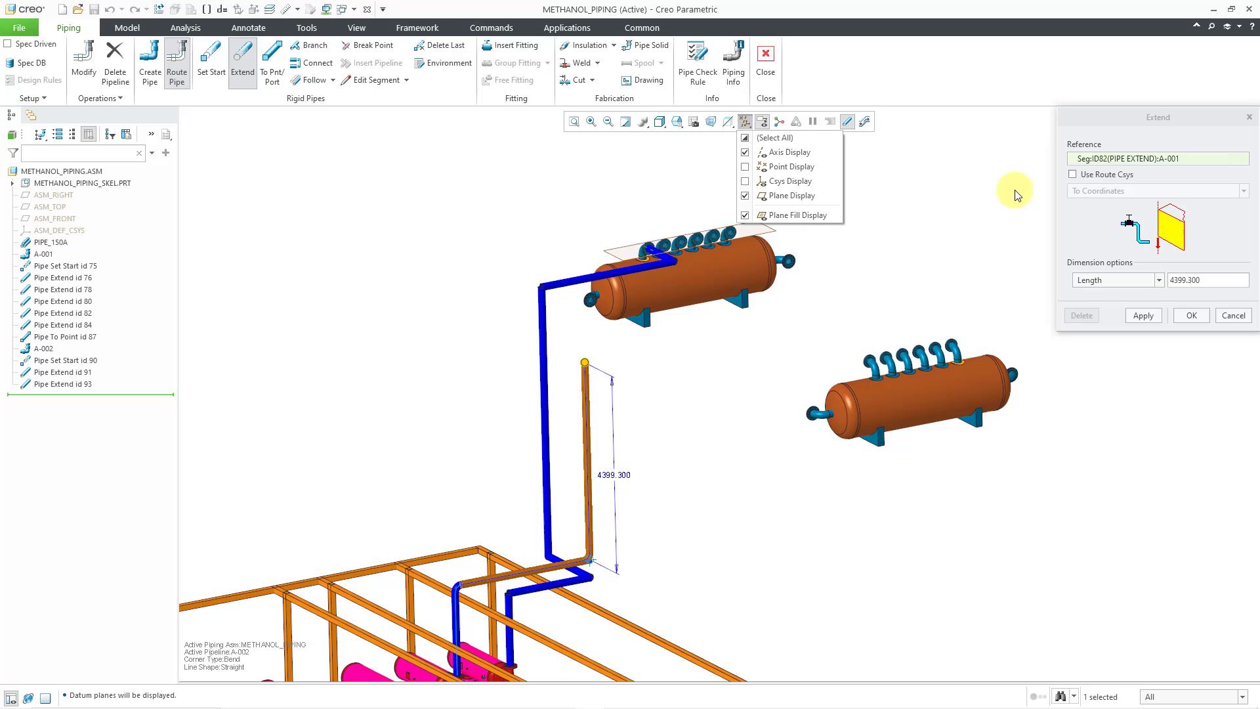
End A-002's riser extension at TOP_FLANGE_PLANE using Offset from Ref with a 0 offset
left_click(1117, 278)
left_click(1126, 317)
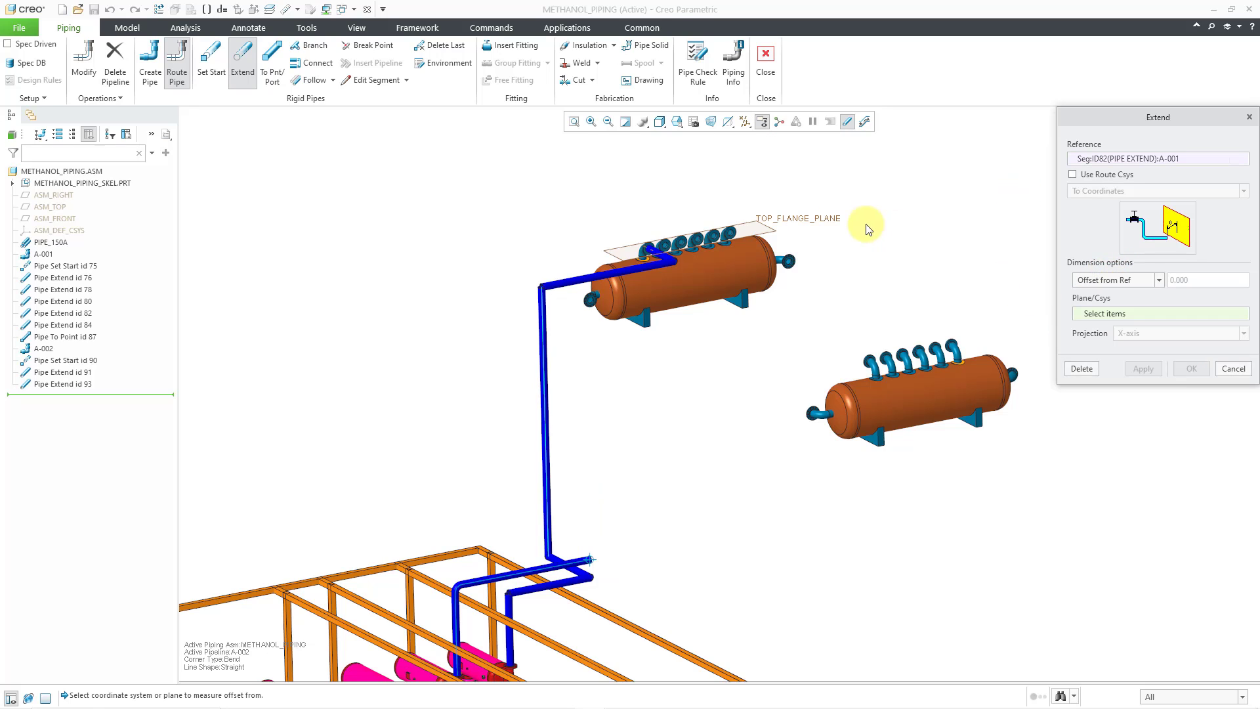
left_click(802, 218)
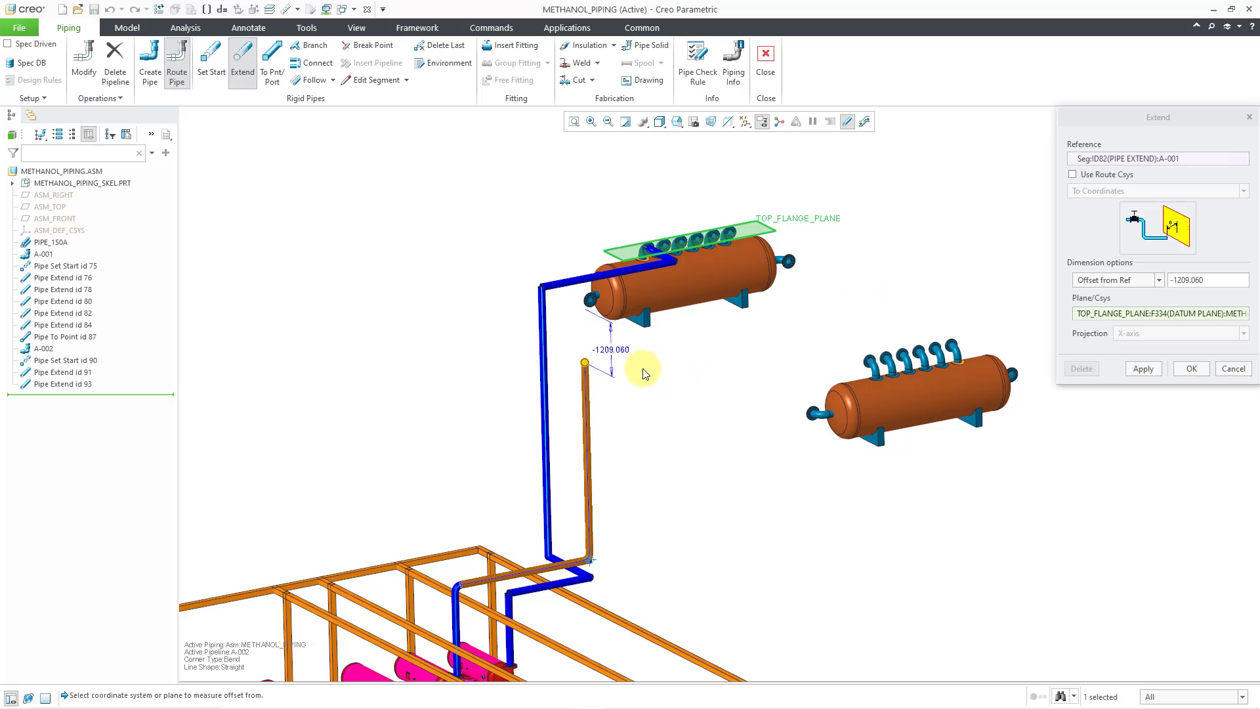
double_click(620, 349)
key("Return")
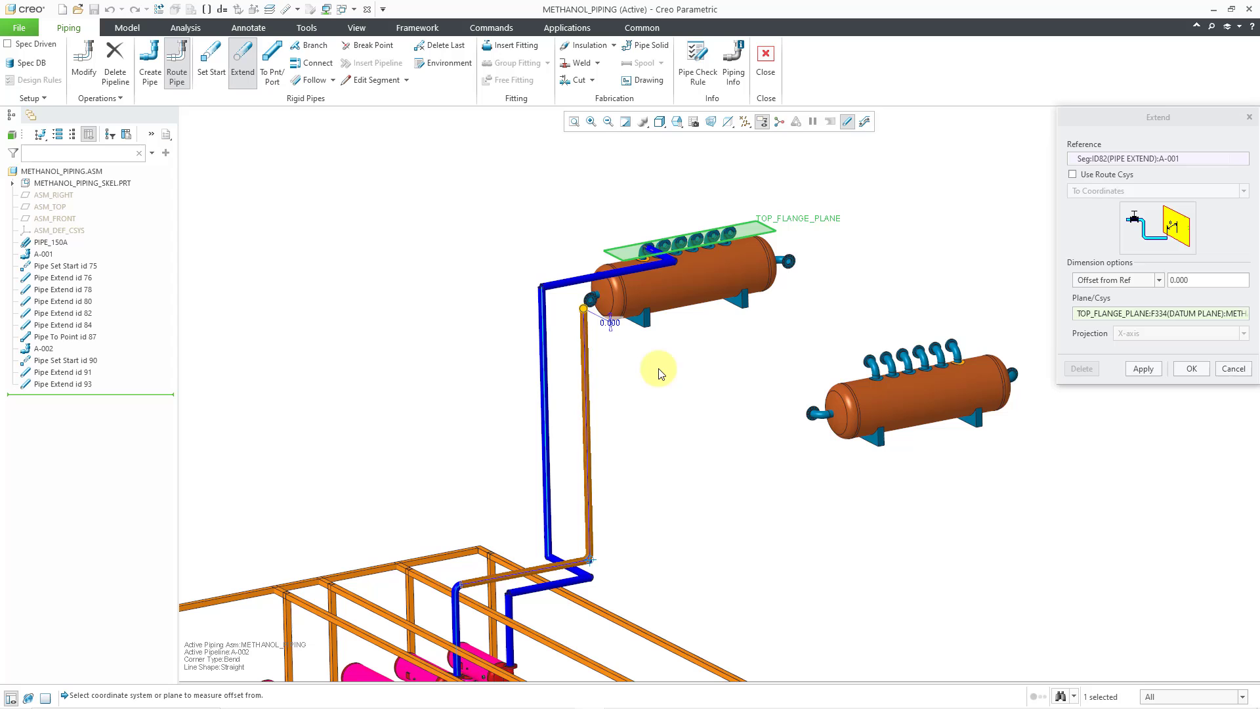
left_click(1192, 366)
Turn off datum axis and plane display, hiding TOP_FLANGE_PLANE and the other datums
scroll(854, 235, "up", 2)
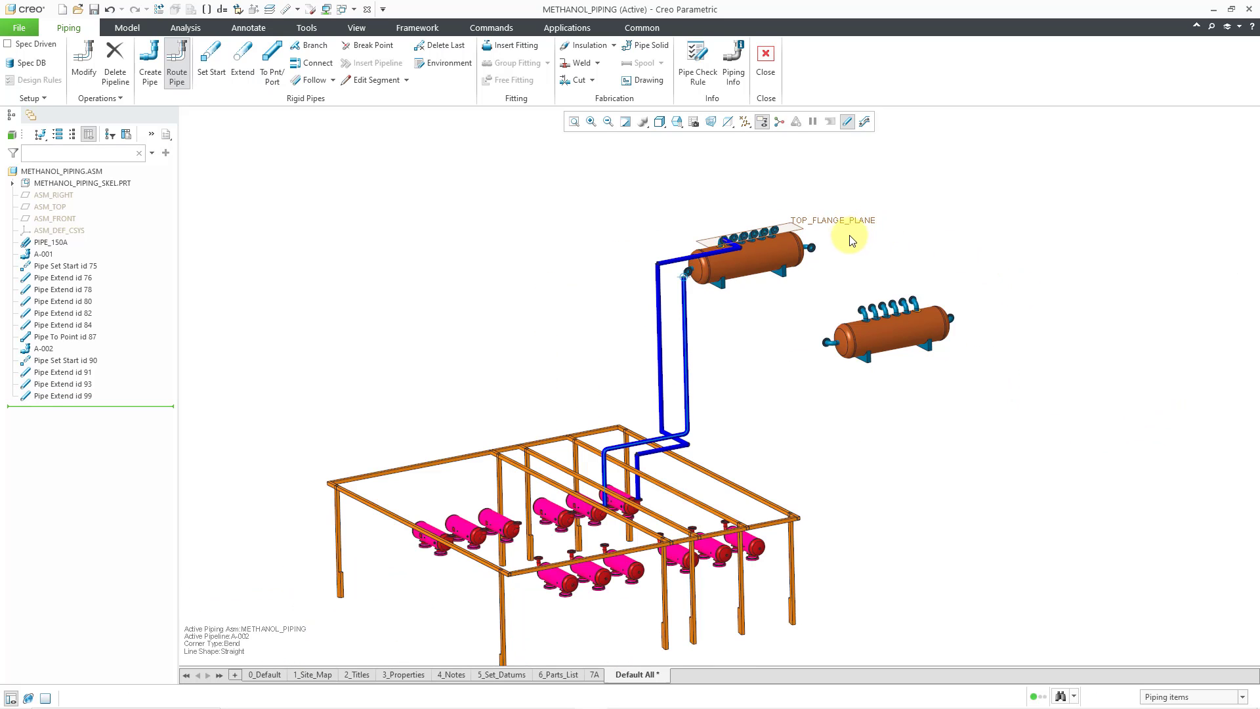
left_click(746, 122)
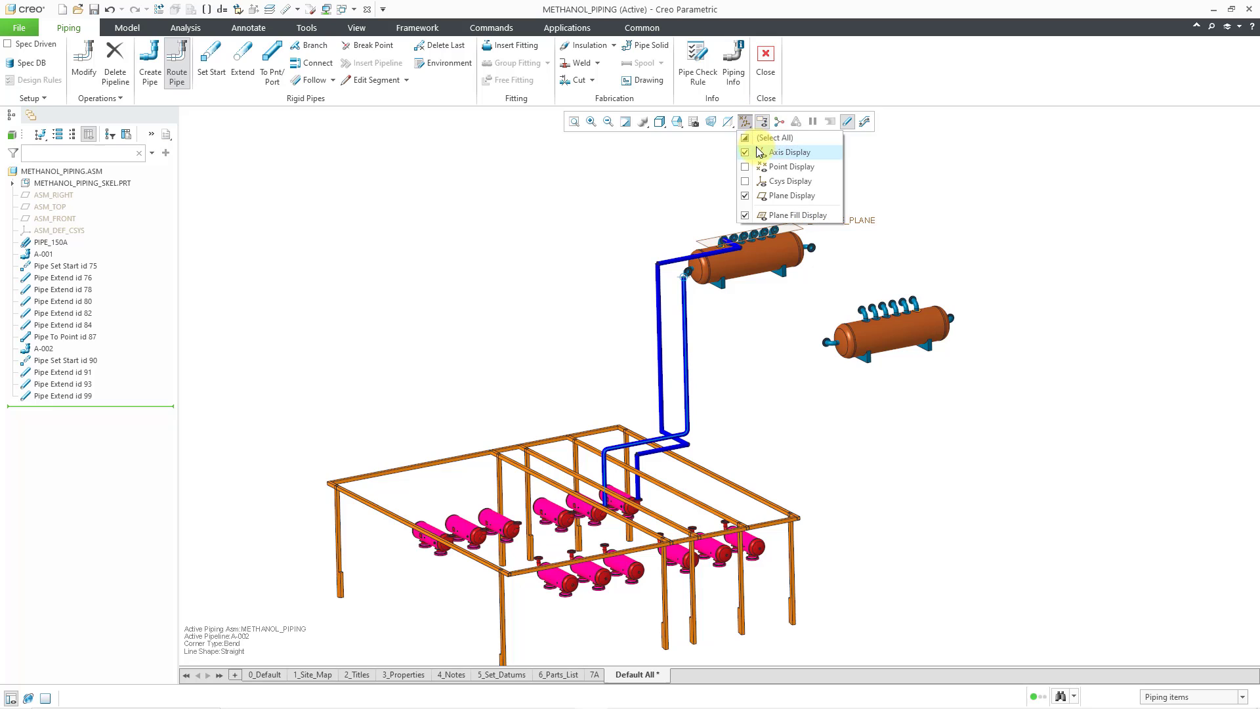
left_click(800, 195)
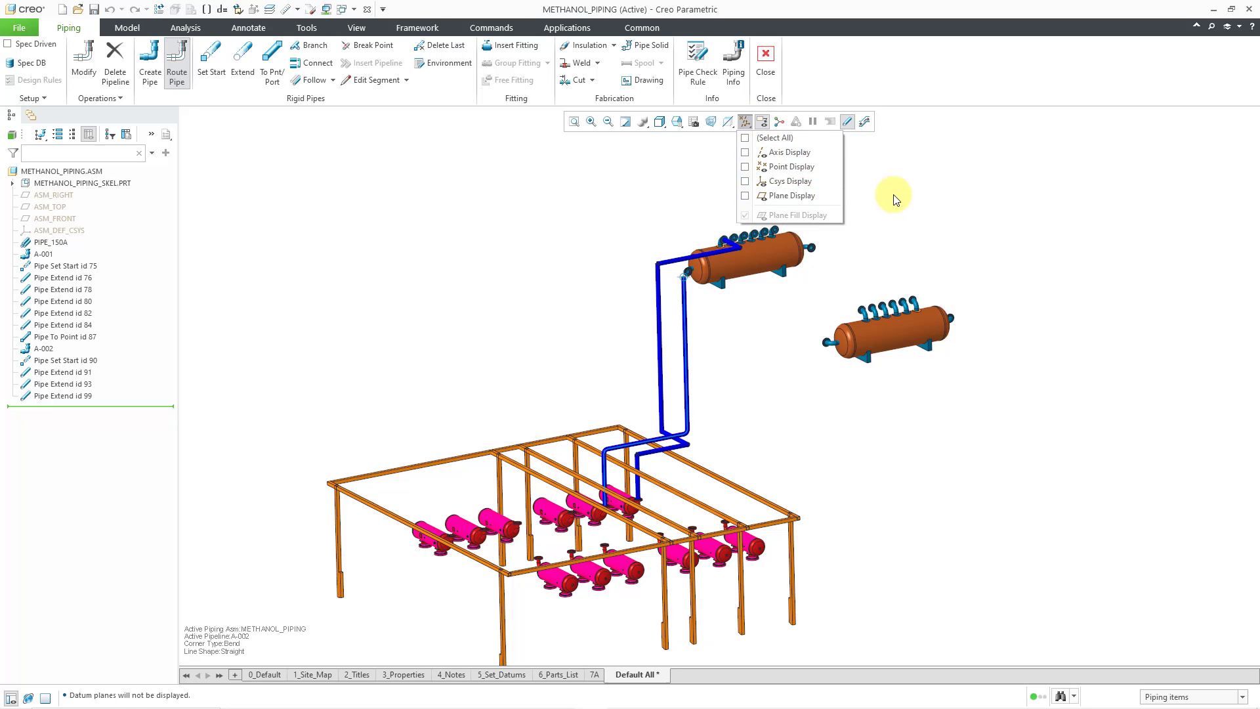